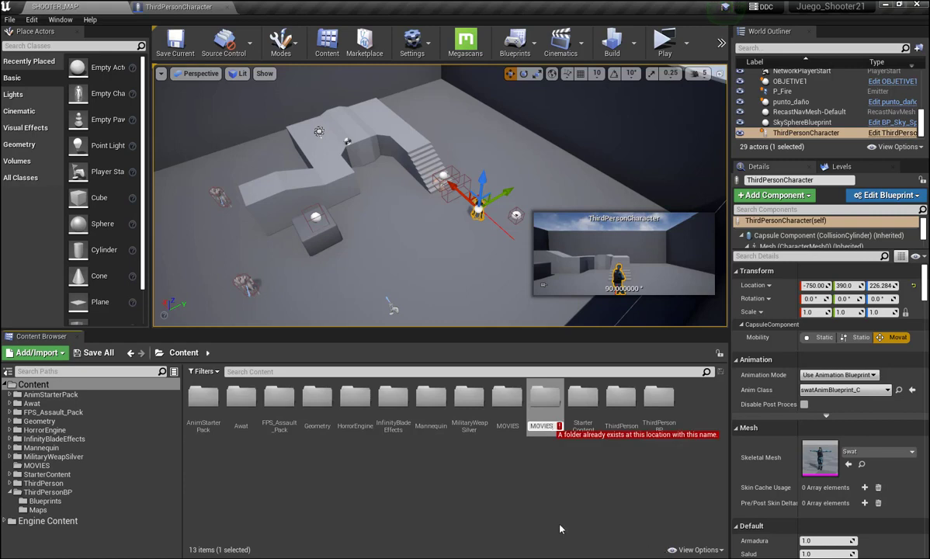
Cancel the folder rename, delete NewFolder from the Content folder, and open the MOVIES folder.
{"action": "key", "text": "Escape"}
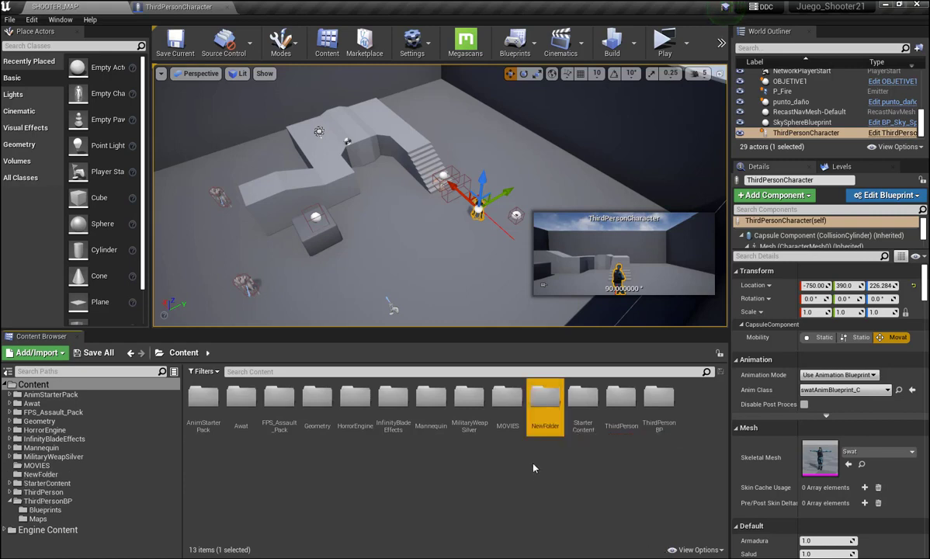
{"action": "right_click", "coordinate": [545, 395]}
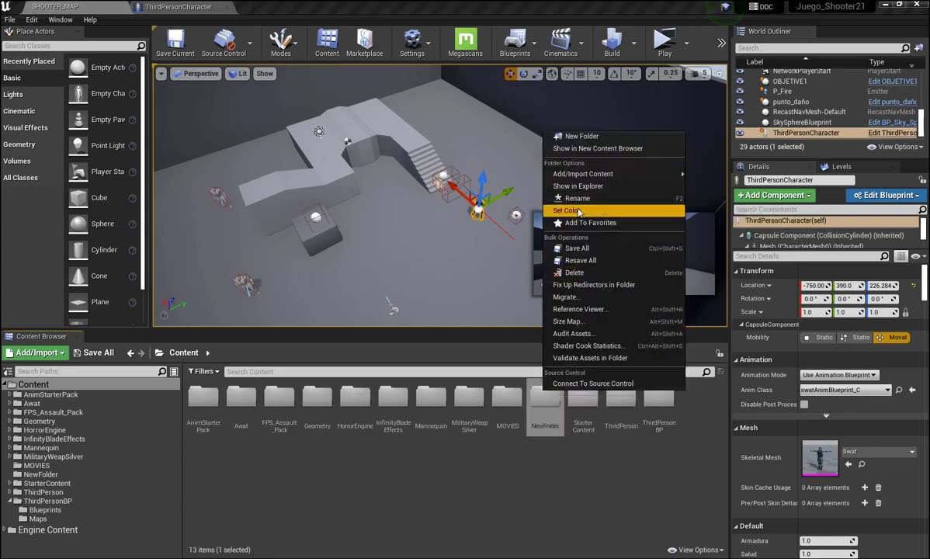
{"action": "left_click", "coordinate": [580, 276]}
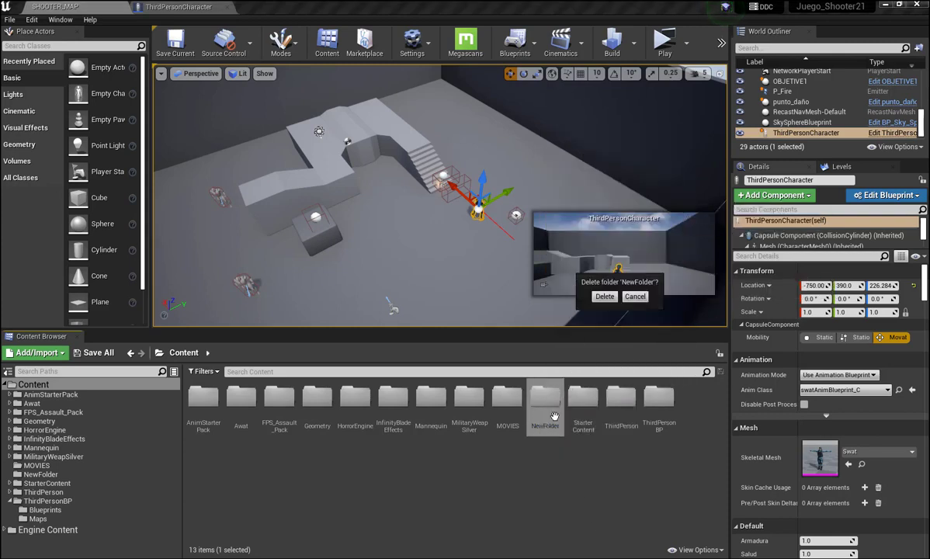
{"action": "left_click", "coordinate": [604, 296]}
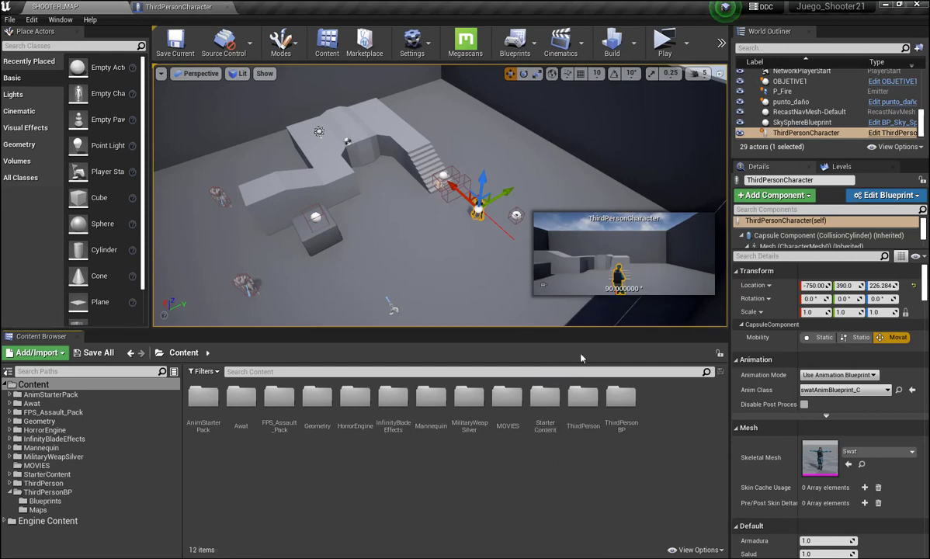
{"action": "double_click", "coordinate": [508, 398]}
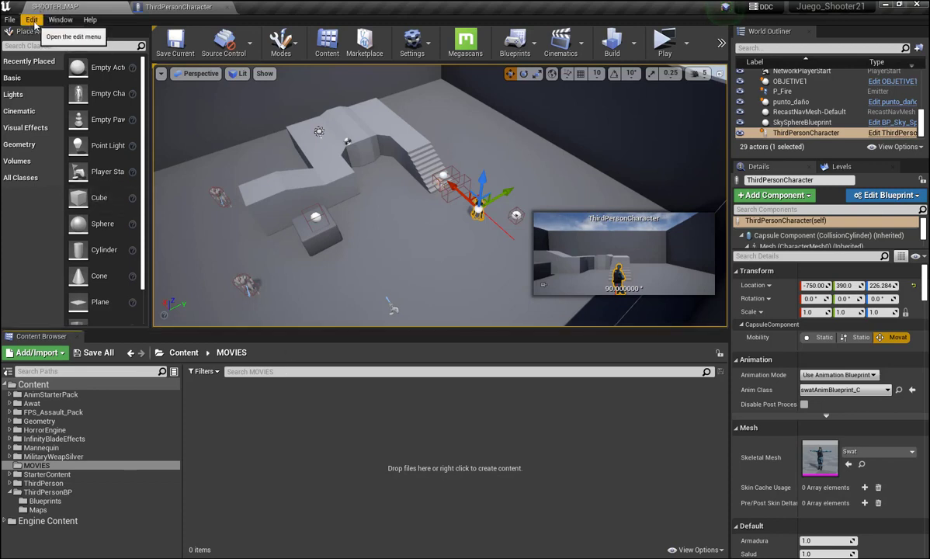
Add Background - 33633.mp4 from the MOVIES folder as a second startup movie in the project's Movies settings.
{"action": "left_click", "coordinate": [33, 20]}
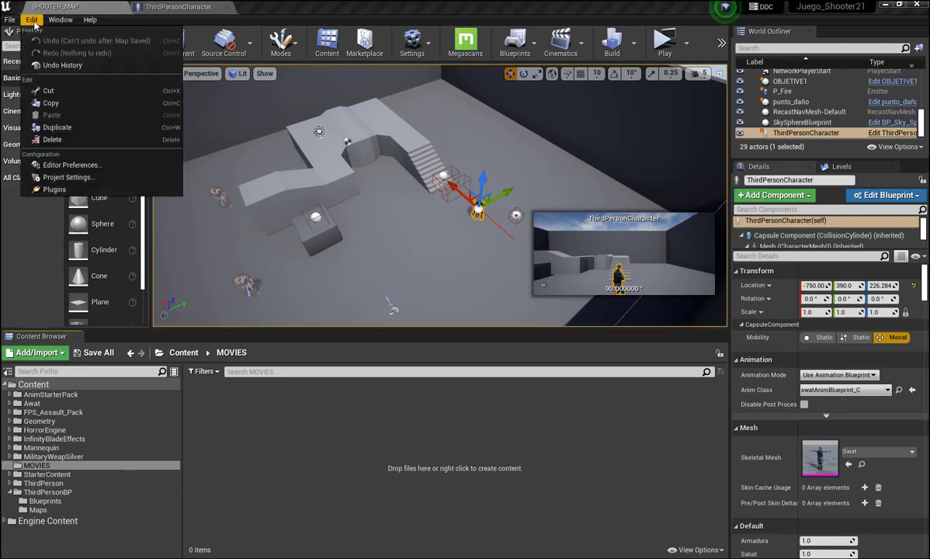
{"action": "left_click", "coordinate": [68, 178]}
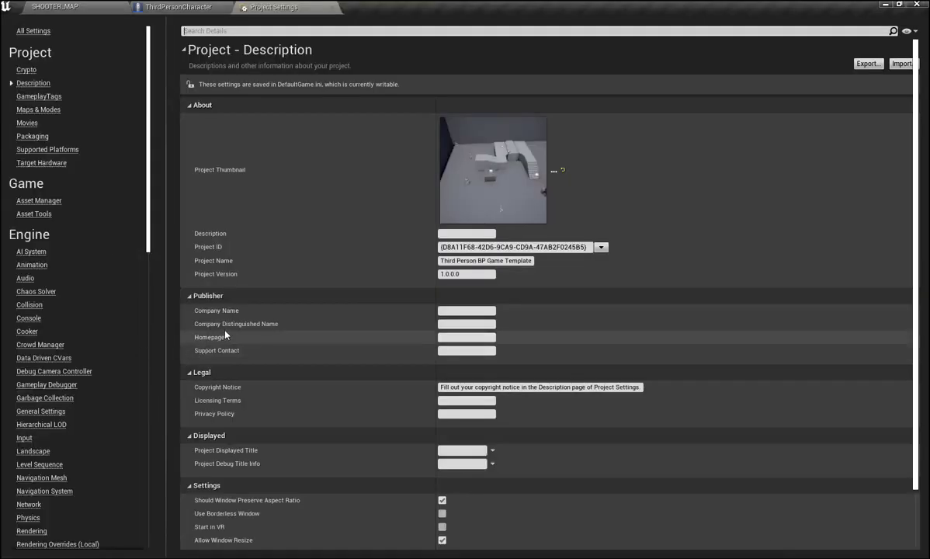
{"action": "left_click", "coordinate": [27, 123]}
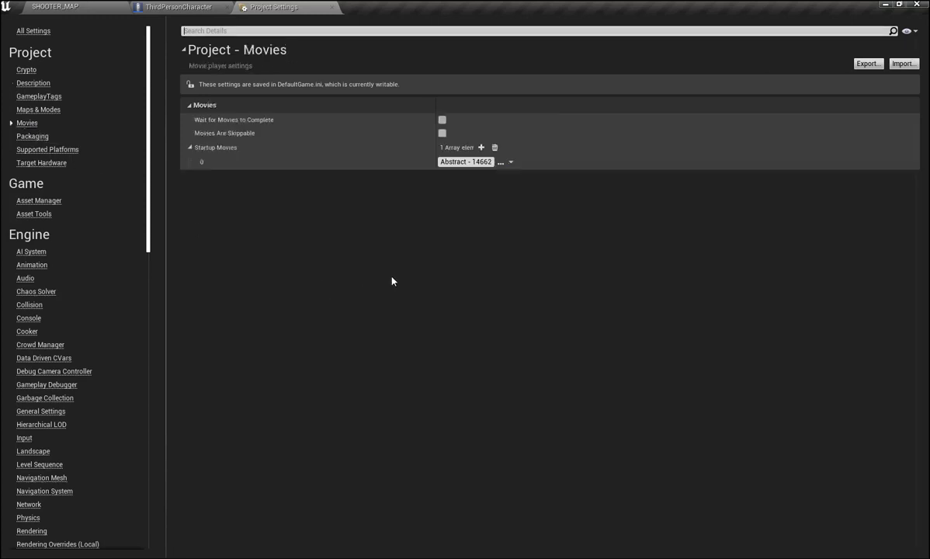
{"action": "mouse_move", "coordinate": [224, 153]}
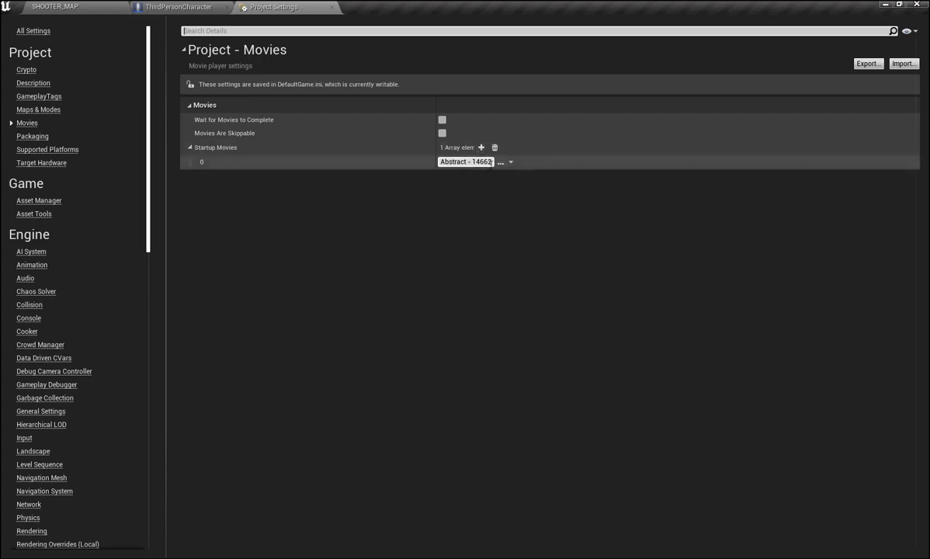
{"action": "left_click", "coordinate": [481, 148]}
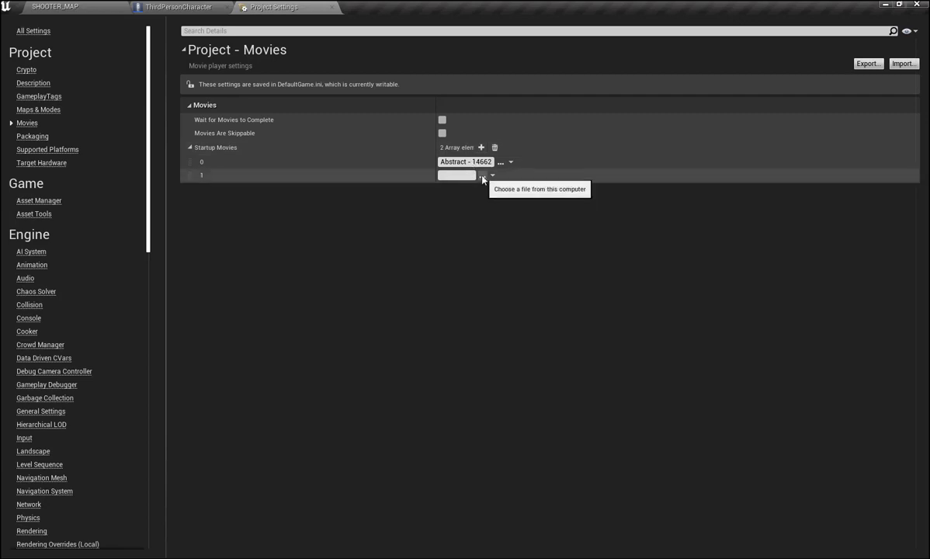
{"action": "left_click", "coordinate": [482, 177]}
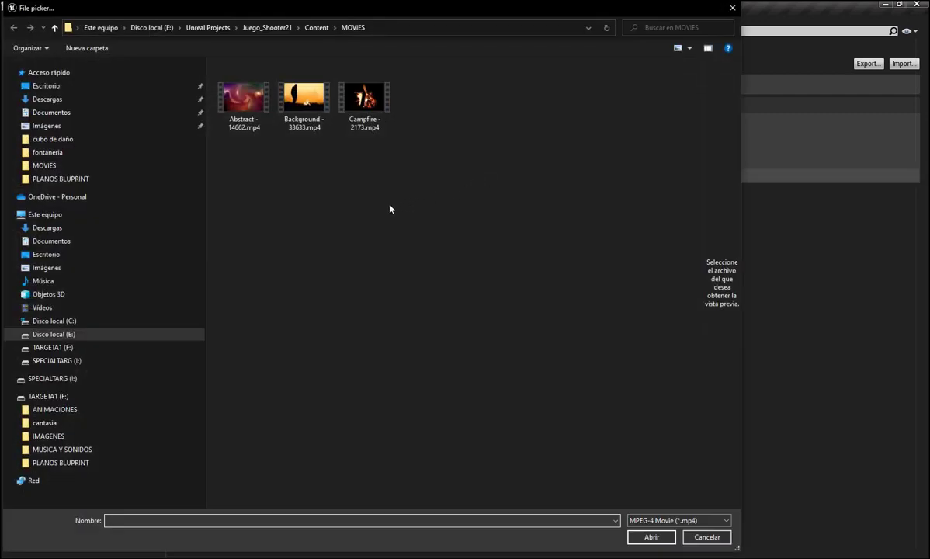
{"action": "left_click", "coordinate": [303, 110]}
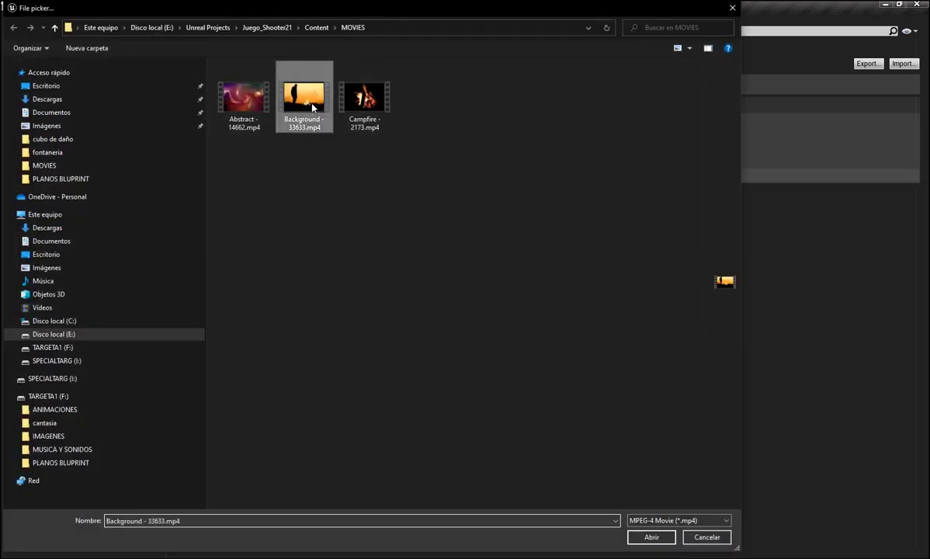
{"action": "left_click", "coordinate": [654, 537]}
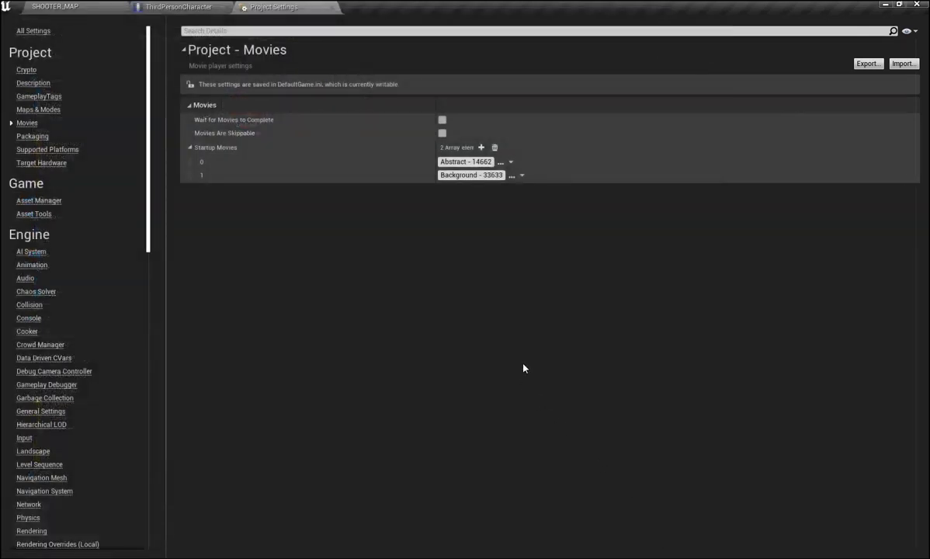
Add Campfire - 2173.mp4 from the MOVIES folder as the third startup movie.
{"action": "left_click", "coordinate": [480, 147]}
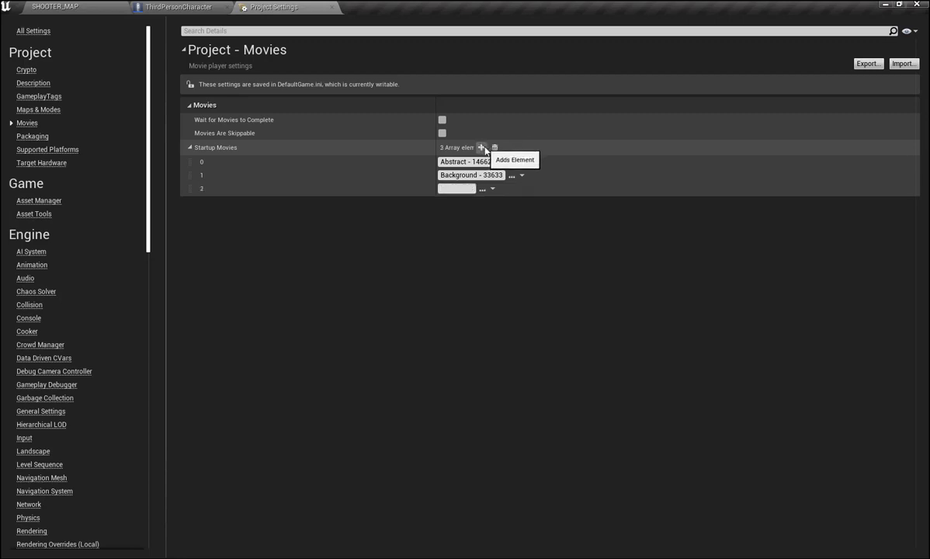
{"action": "left_click", "coordinate": [483, 189]}
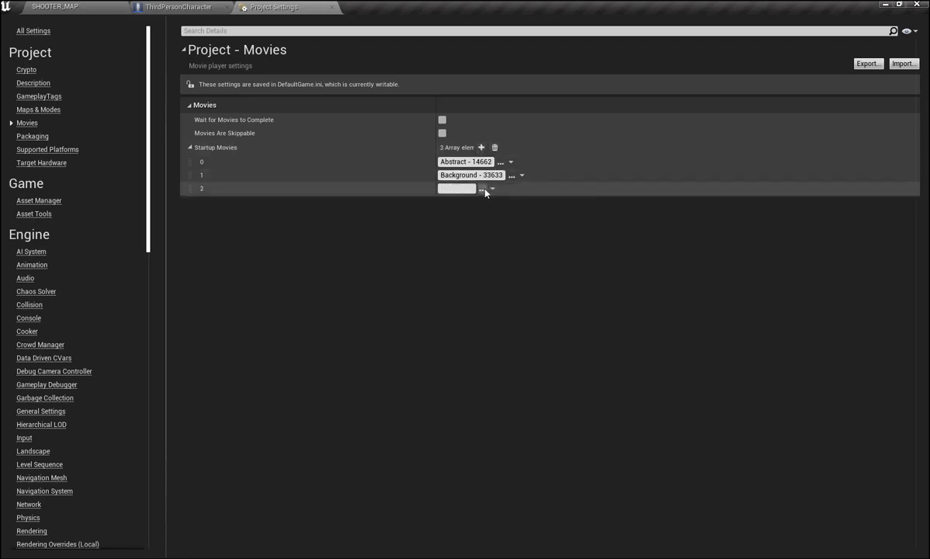
{"action": "left_click", "coordinate": [364, 98]}
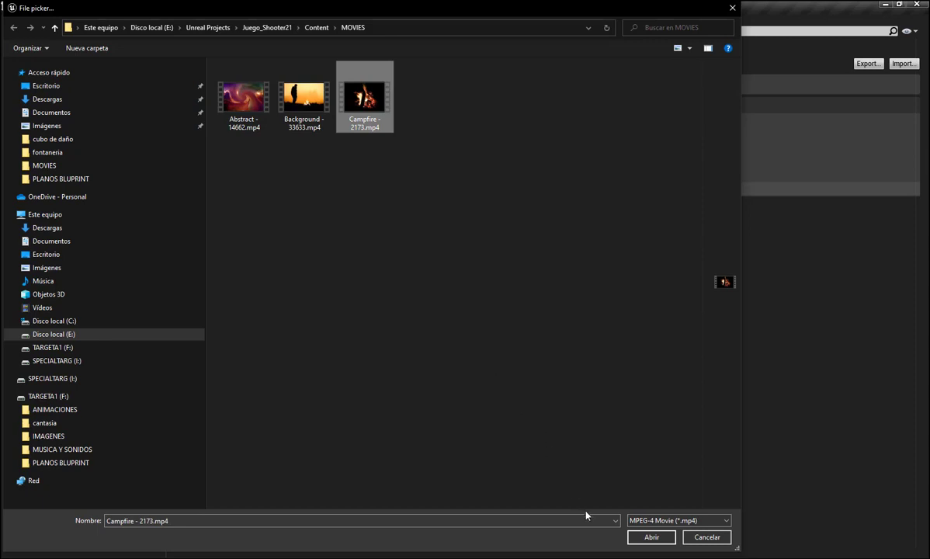
{"action": "left_click", "coordinate": [652, 537]}
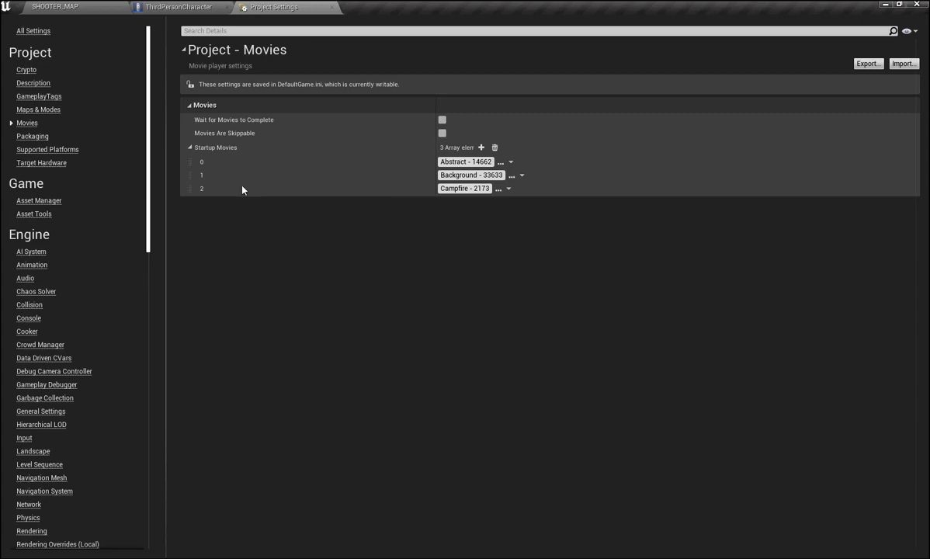
Return to the SHOOTER_MAP level and check the MOVIES folder in the project content.
{"action": "left_click", "coordinate": [102, 11]}
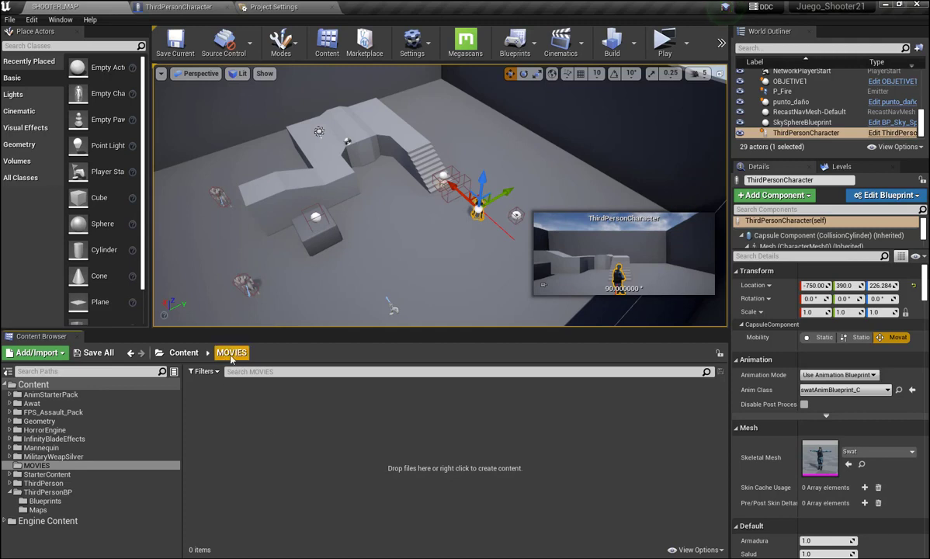
{"action": "left_click", "coordinate": [187, 354]}
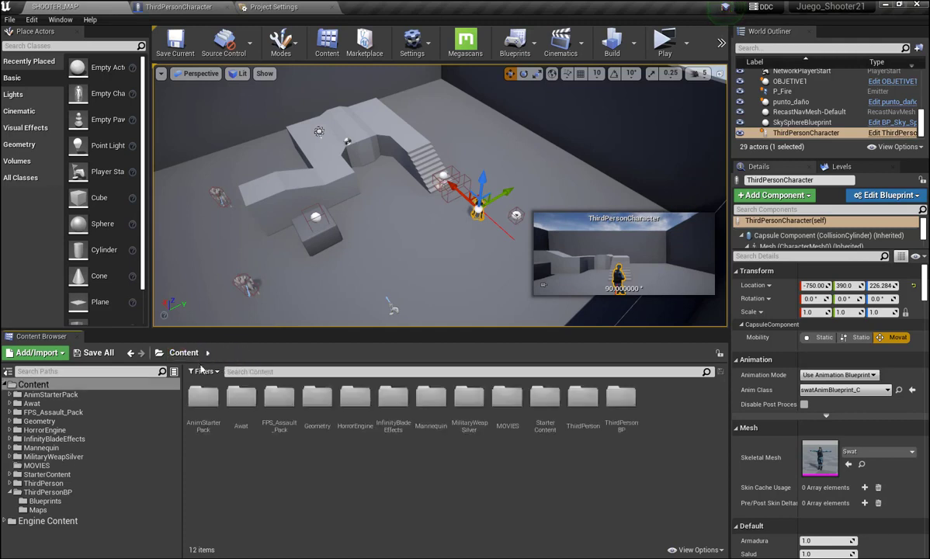
{"action": "double_click", "coordinate": [508, 400]}
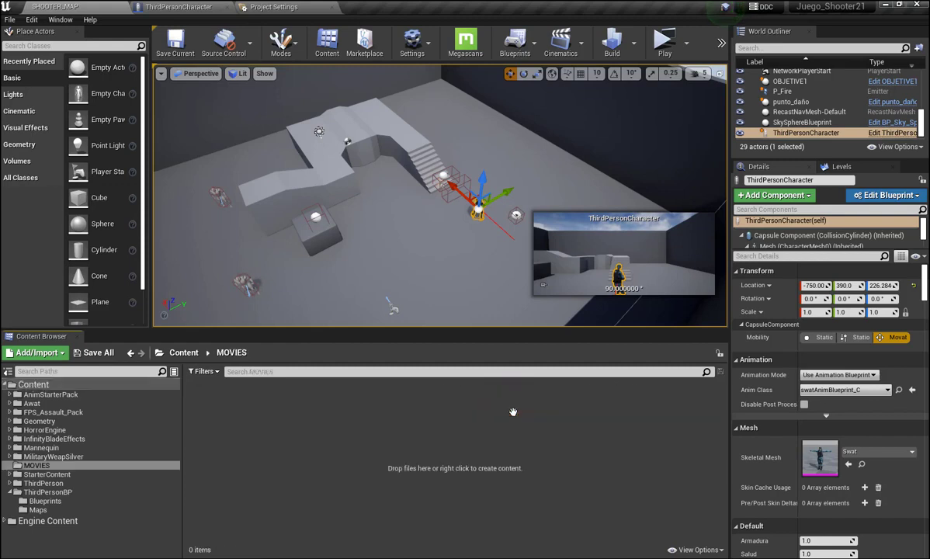
Create a level named MENU_INICIO in the Maps folder of ThirdPersonBP and save it.
{"action": "left_click", "coordinate": [186, 354]}
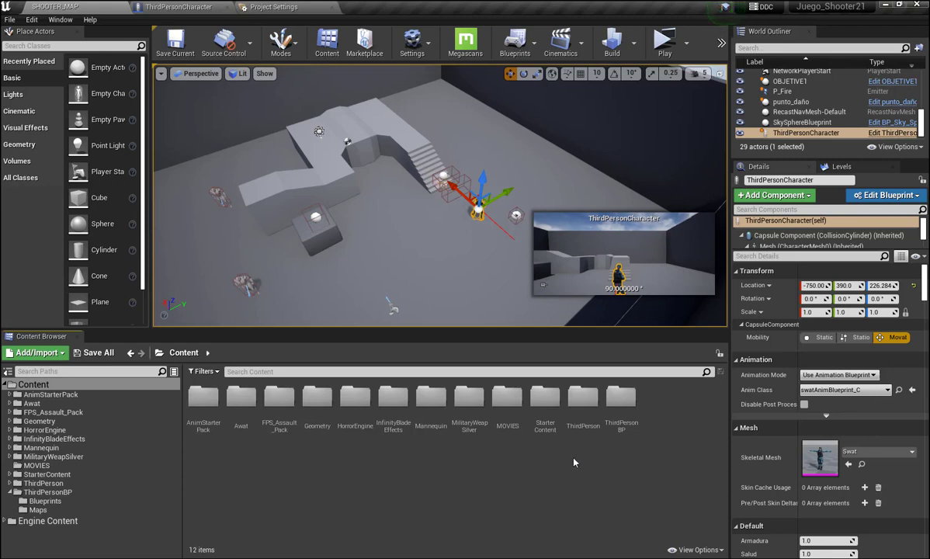
{"action": "double_click", "coordinate": [620, 399]}
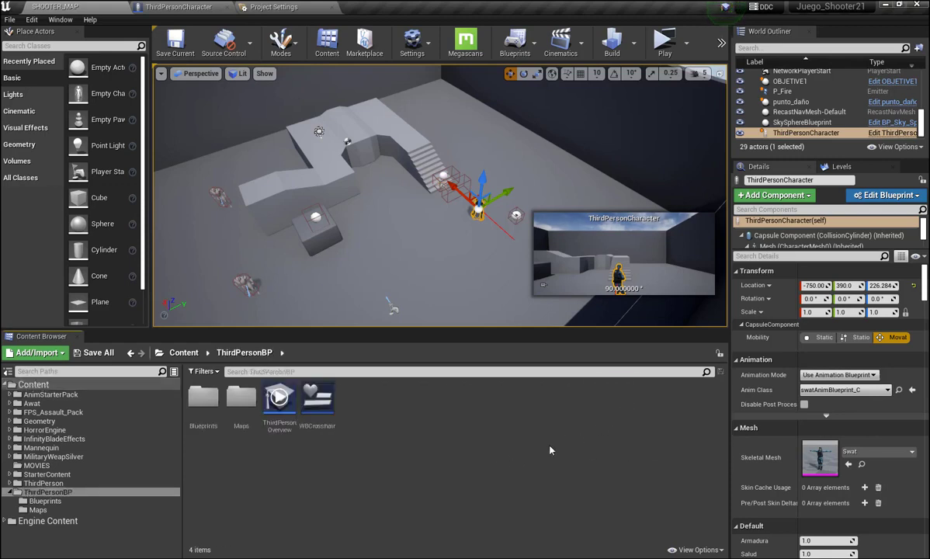
{"action": "double_click", "coordinate": [241, 398]}
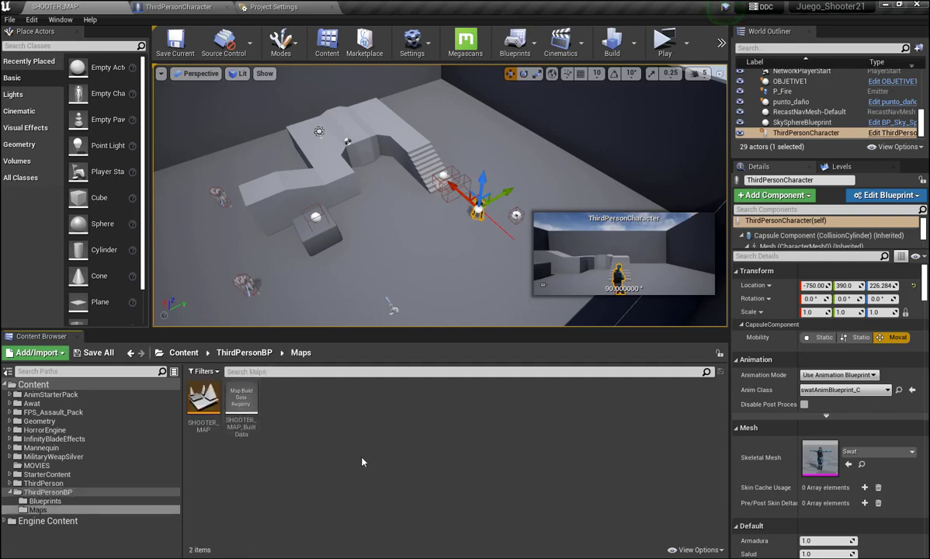
{"action": "right_click", "coordinate": [321, 440]}
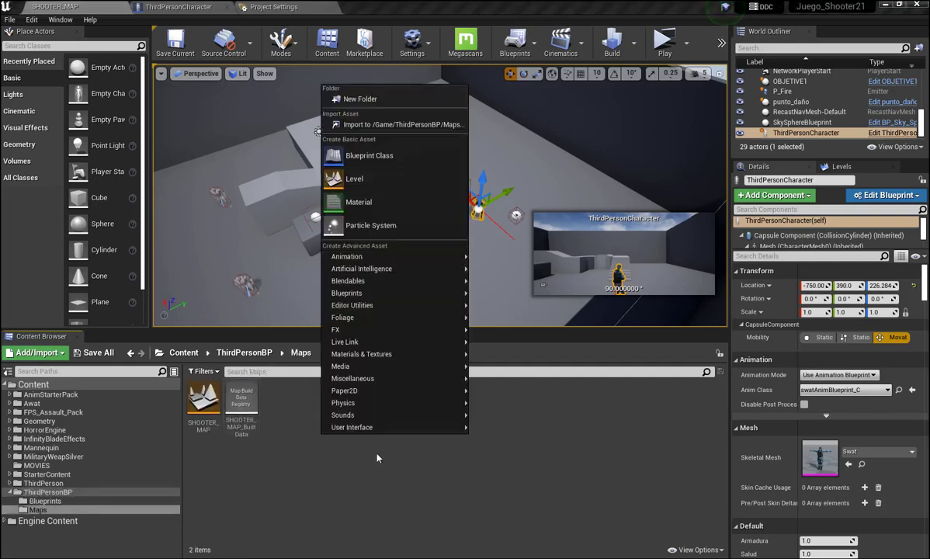
{"action": "left_click", "coordinate": [354, 179]}
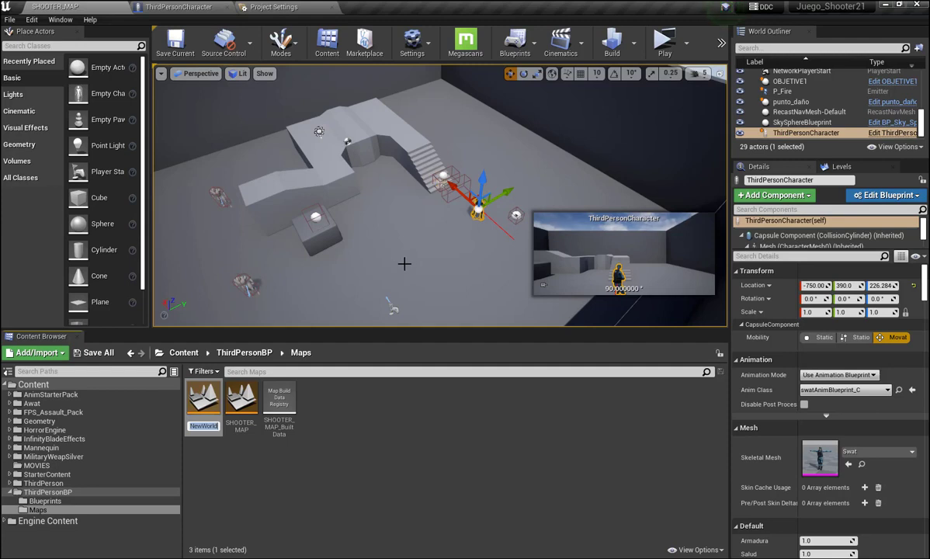
{"action": "type", "text": "MENU_INI"}
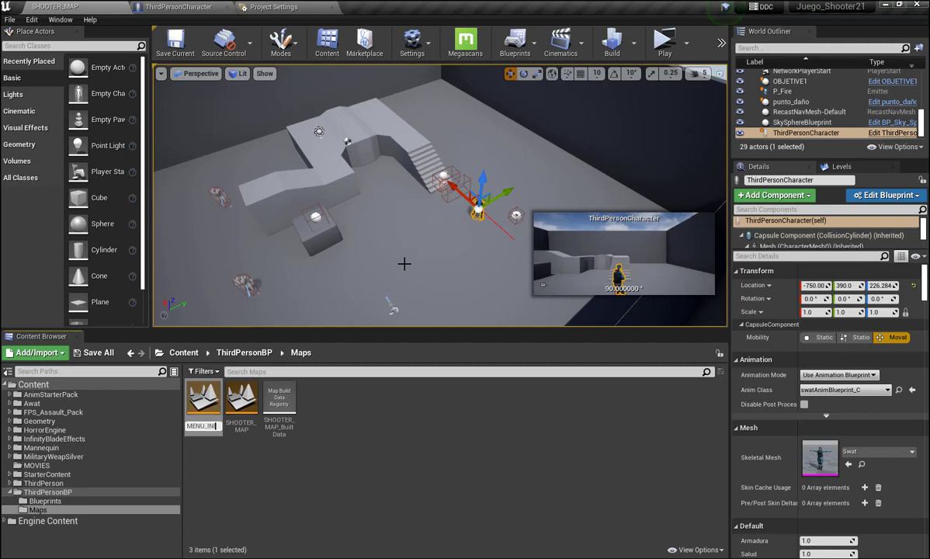
{"action": "type", "text": "CIO"}
{"action": "key", "text": "Return"}
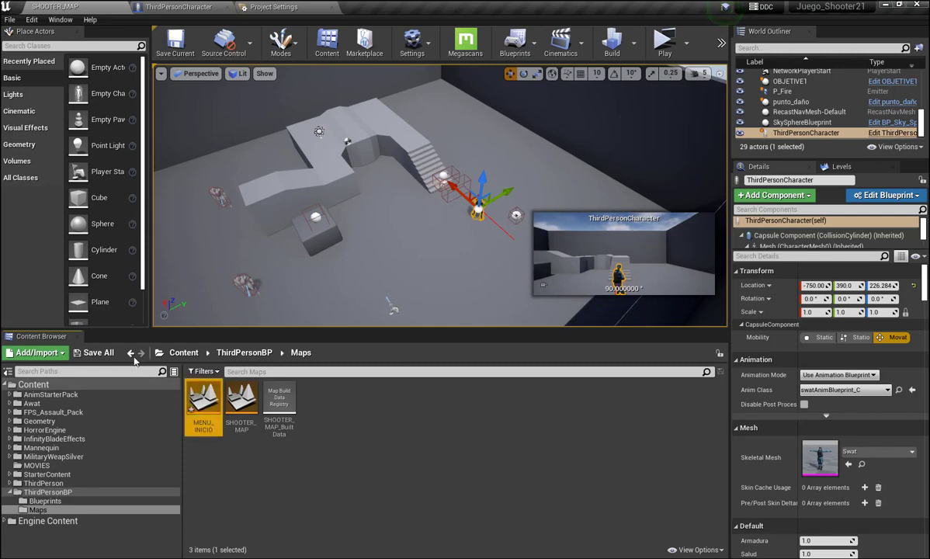
{"action": "left_click", "coordinate": [95, 352]}
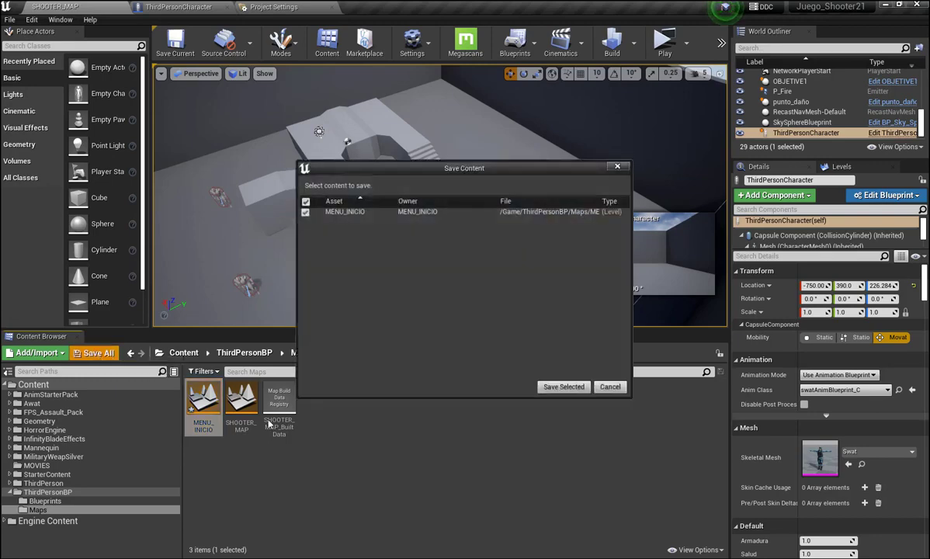
{"action": "left_click", "coordinate": [557, 387]}
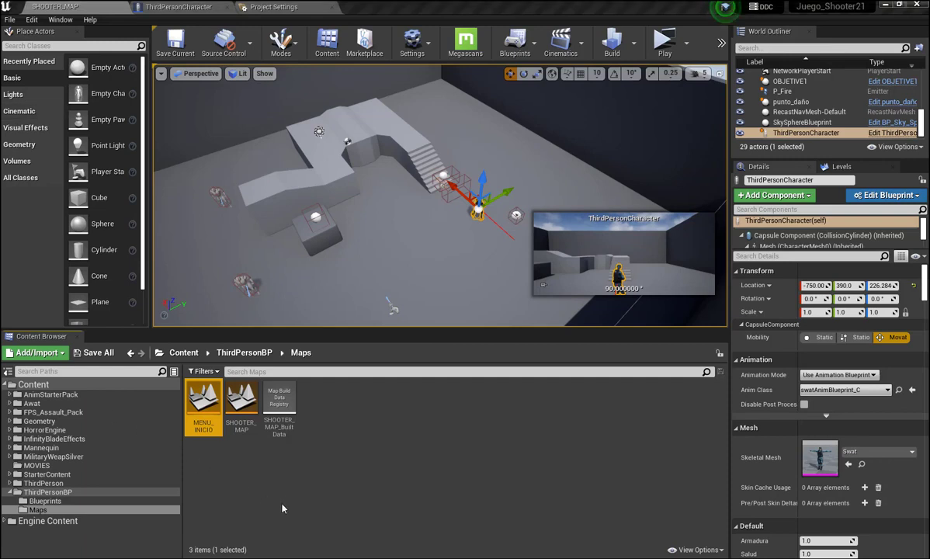
Create a Widget Blueprint named MENU_INICIO in the ThirdPersonBP folder, then return to the Content folder.
{"action": "left_click", "coordinate": [233, 354]}
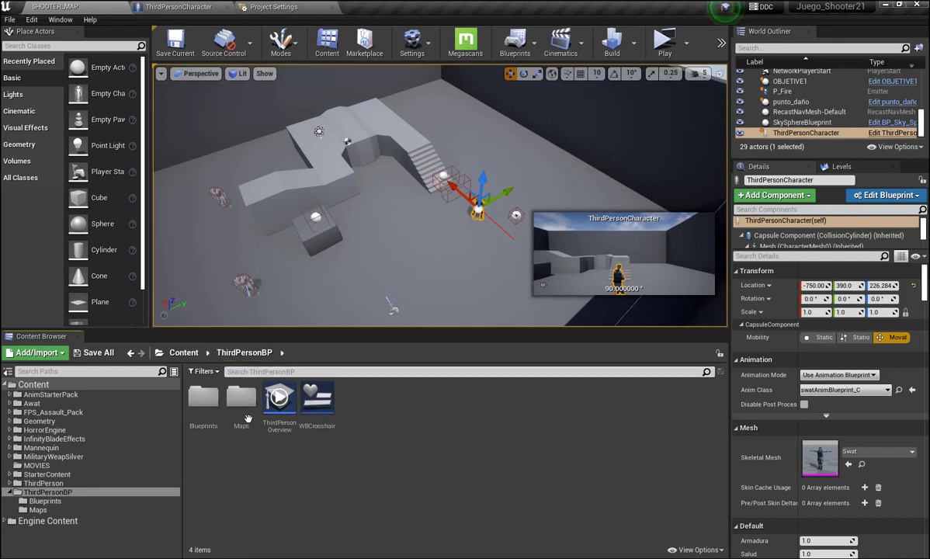
{"action": "right_click", "coordinate": [359, 423]}
{"action": "mouse_move", "coordinate": [403, 413]}
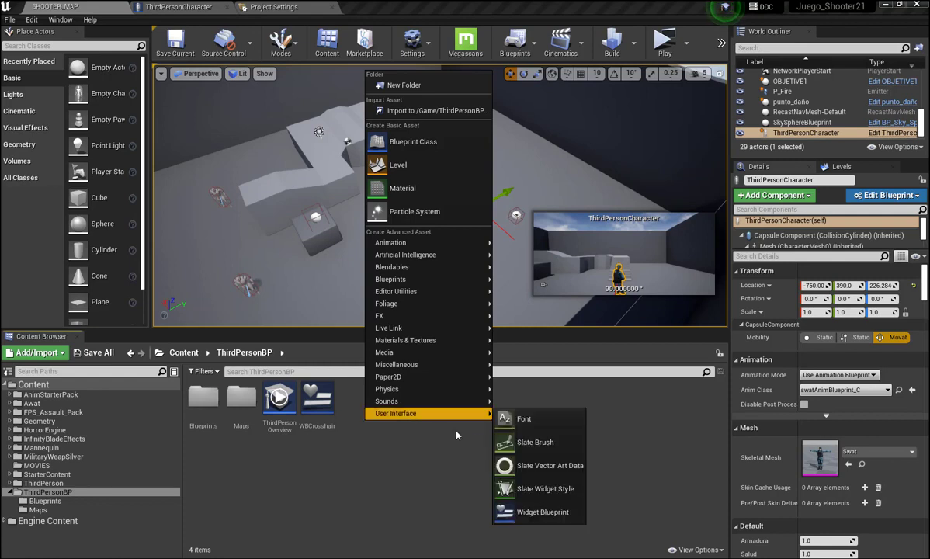
{"action": "left_click", "coordinate": [535, 512]}
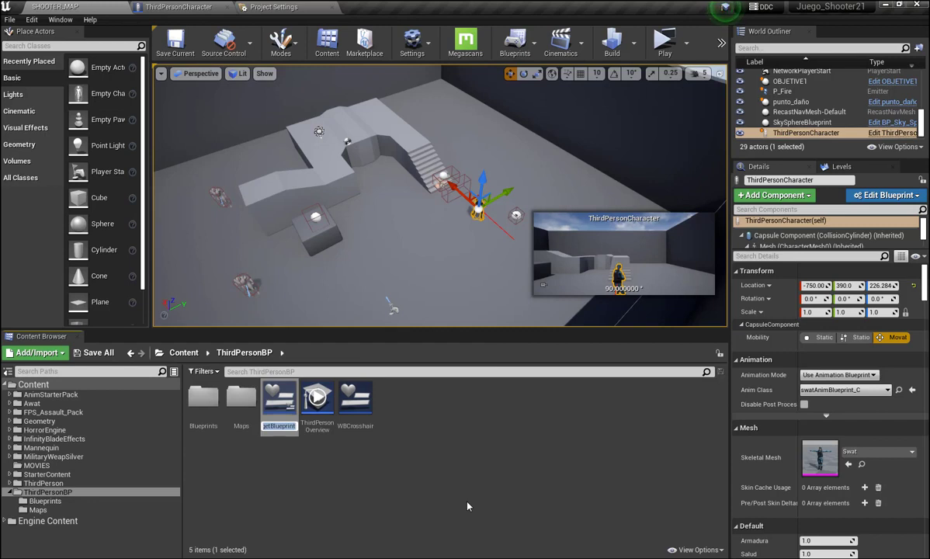
{"action": "type", "text": "MENU_"}
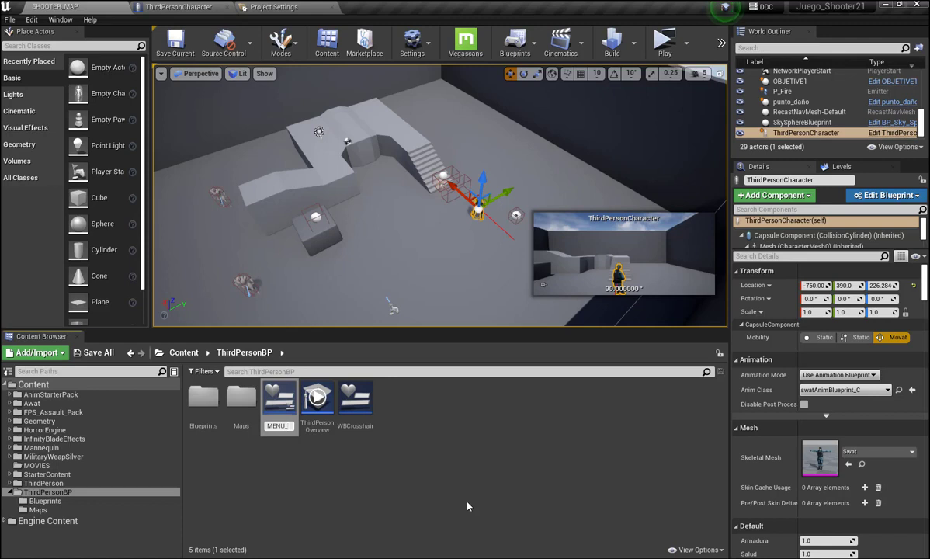
{"action": "type", "text": "INICIO"}
{"action": "key", "text": "Return"}
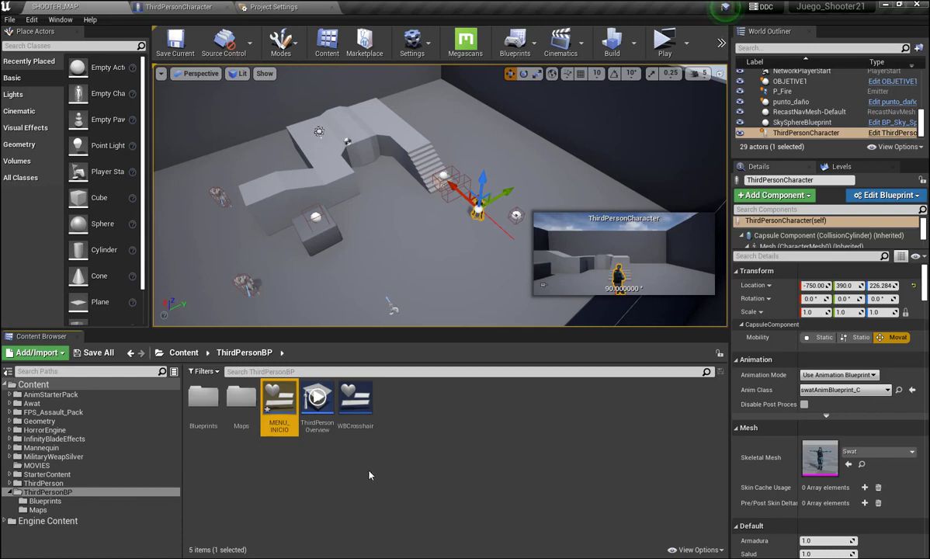
{"action": "left_click", "coordinate": [185, 353]}
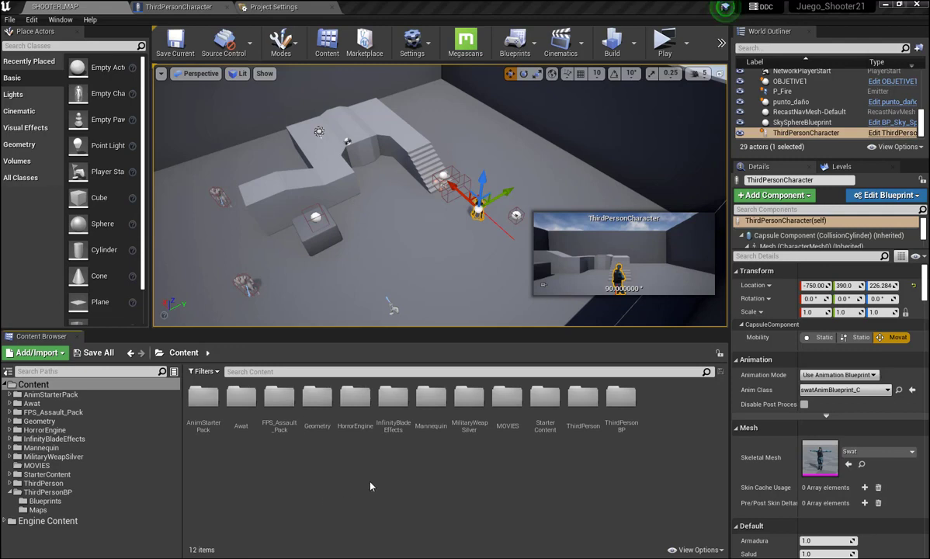
Import the Abstract - 14662, Background - 33633 and Campfire - 2173 videos into the project's MOVIES content folder.
{"action": "double_click", "coordinate": [507, 397]}
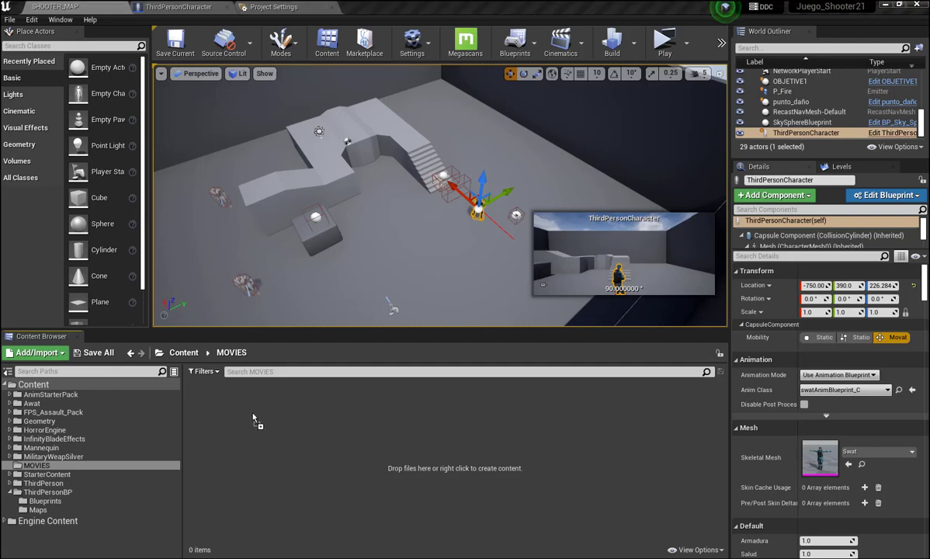
{"action": "left_click_drag", "start_coordinate": [252, 417], "coordinate": [251, 432]}
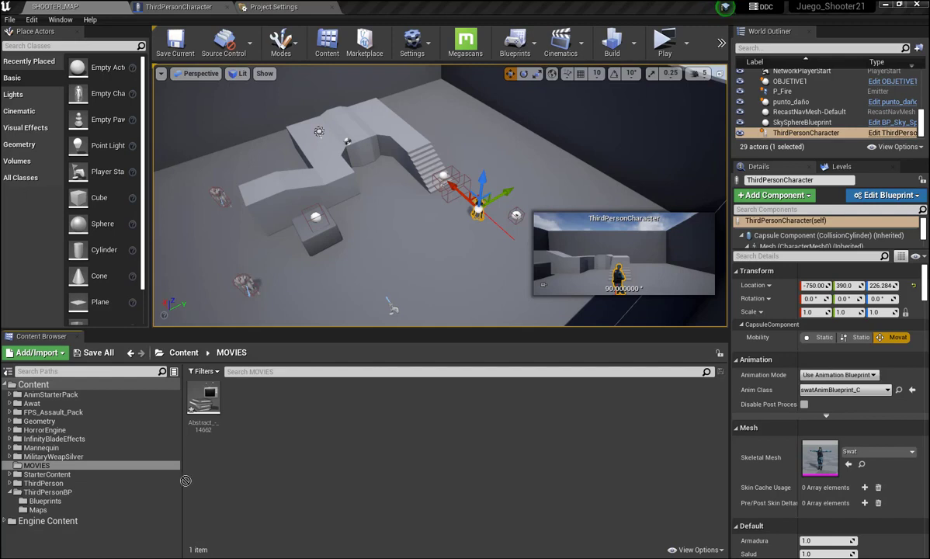
{"action": "left_click_drag", "start_coordinate": [291, 429], "coordinate": [291, 429]}
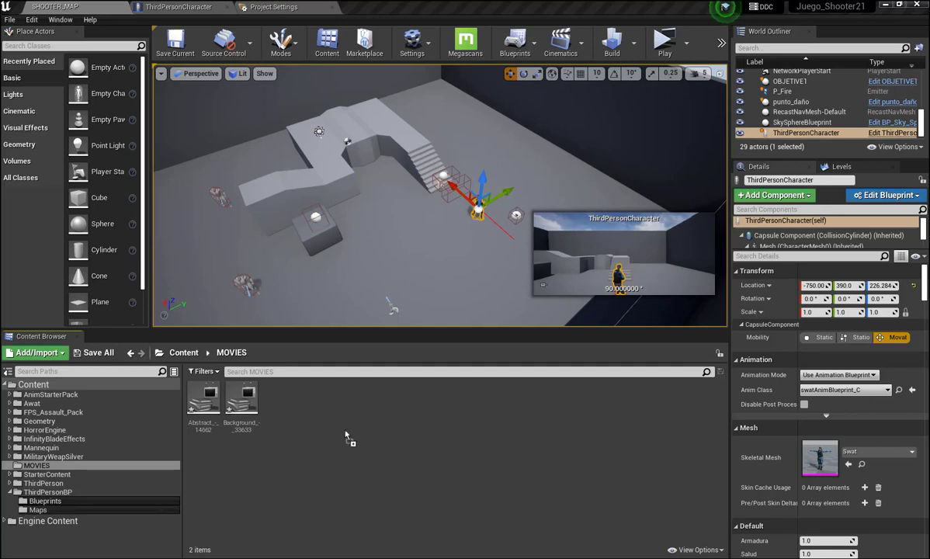
{"action": "left_click_drag", "start_coordinate": [342, 435], "coordinate": [301, 415]}
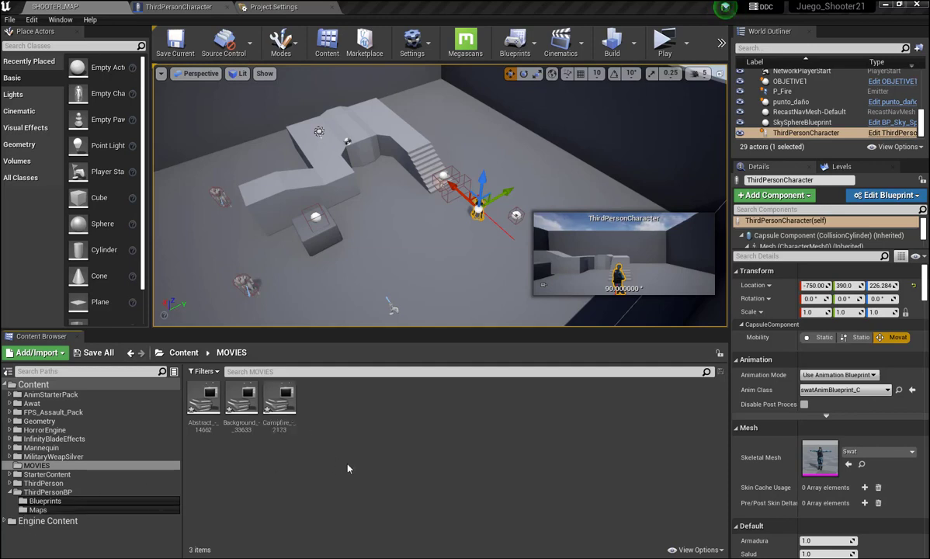
{"action": "left_click_drag", "start_coordinate": [241, 399], "coordinate": [307, 399]}
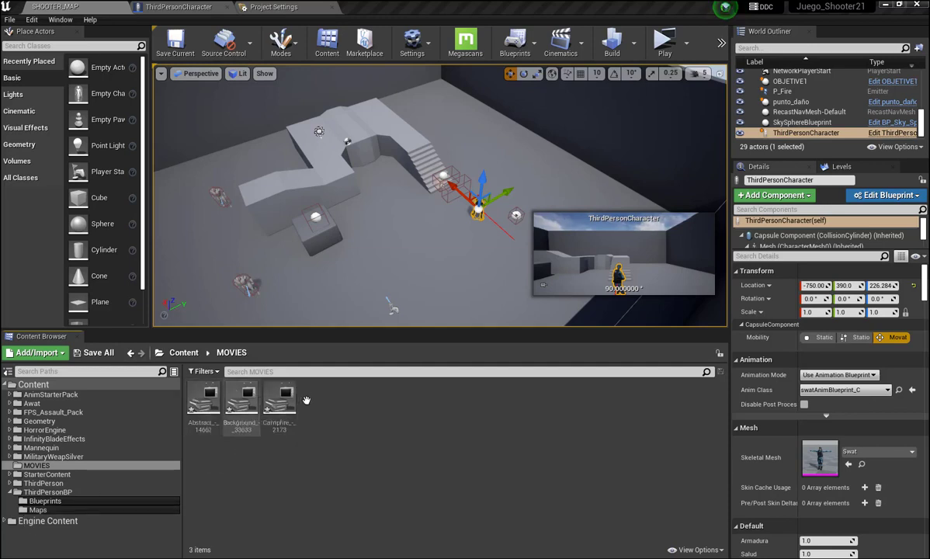
{"action": "left_click", "coordinate": [321, 399]}
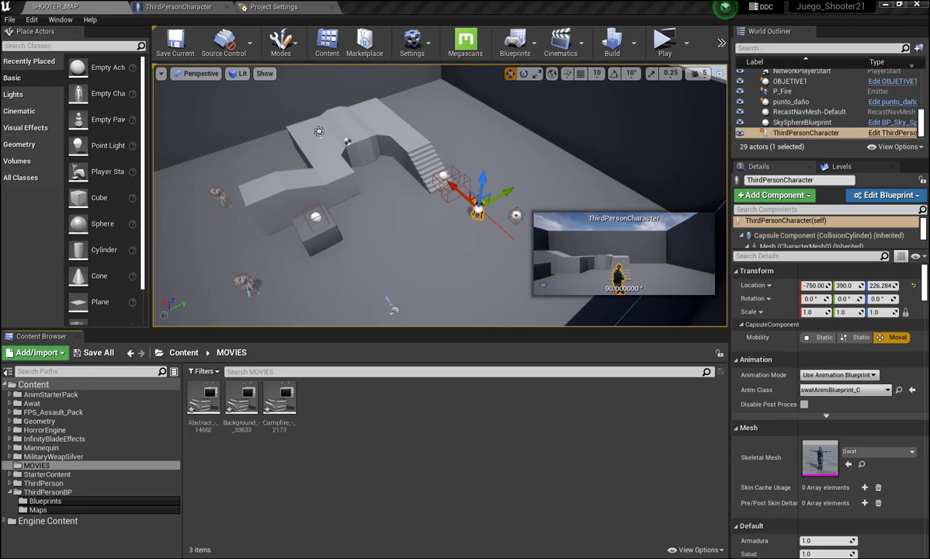
{"action": "left_click", "coordinate": [47, 492]}
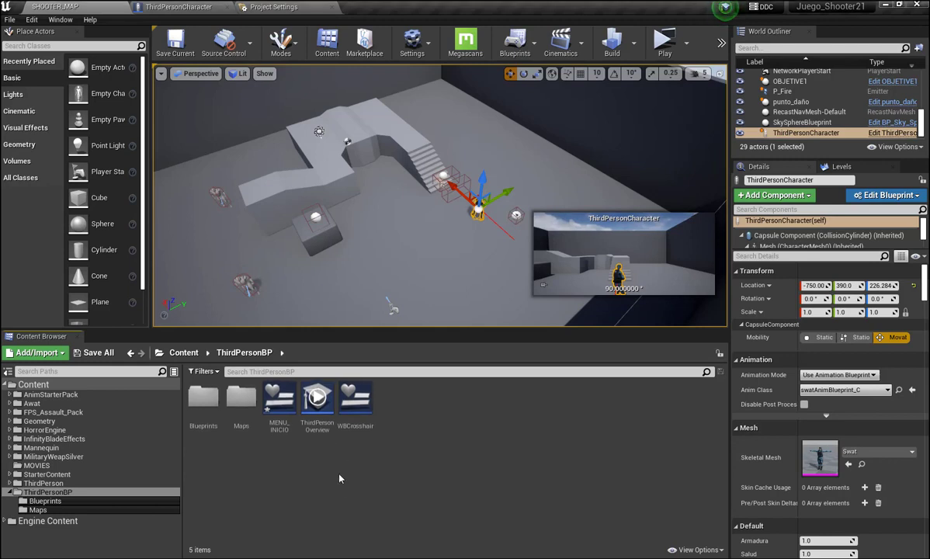
{"action": "left_click", "coordinate": [193, 354]}
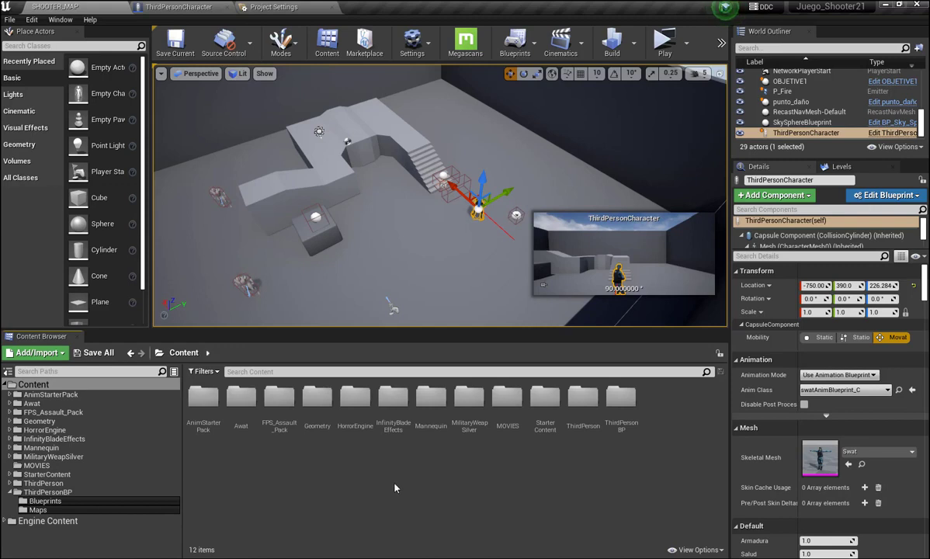
{"action": "double_click", "coordinate": [507, 399]}
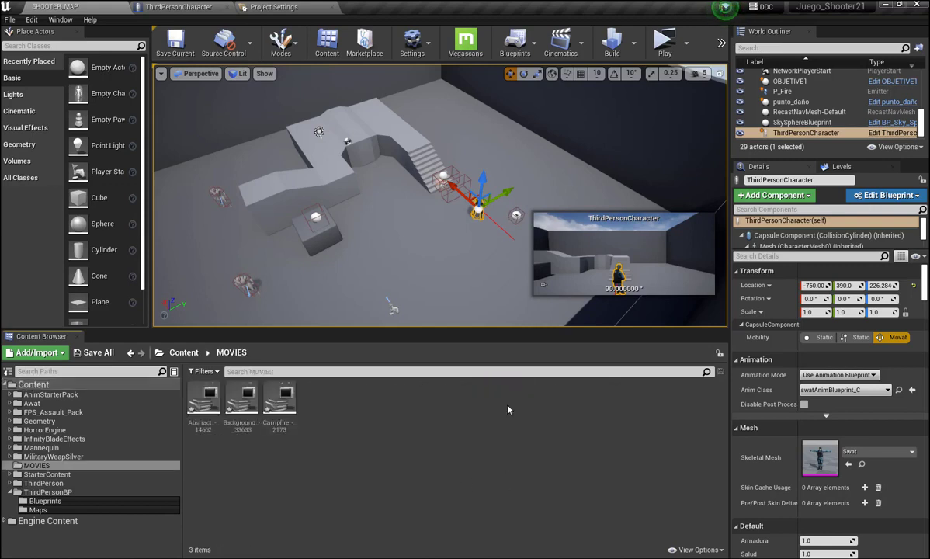
Create a File Media Source named MENUFileMediaSource in the MOVIES folder.
{"action": "right_click", "coordinate": [358, 422]}
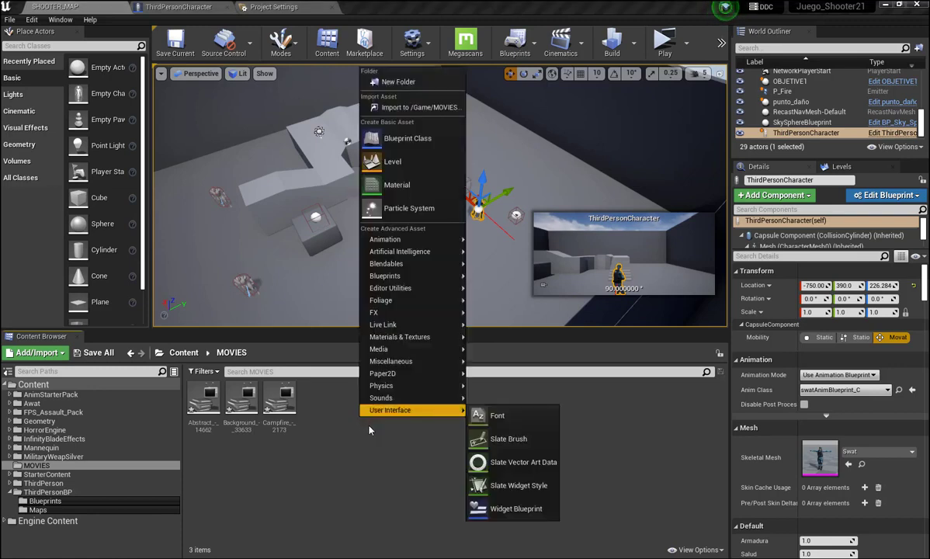
{"action": "mouse_move", "coordinate": [394, 352]}
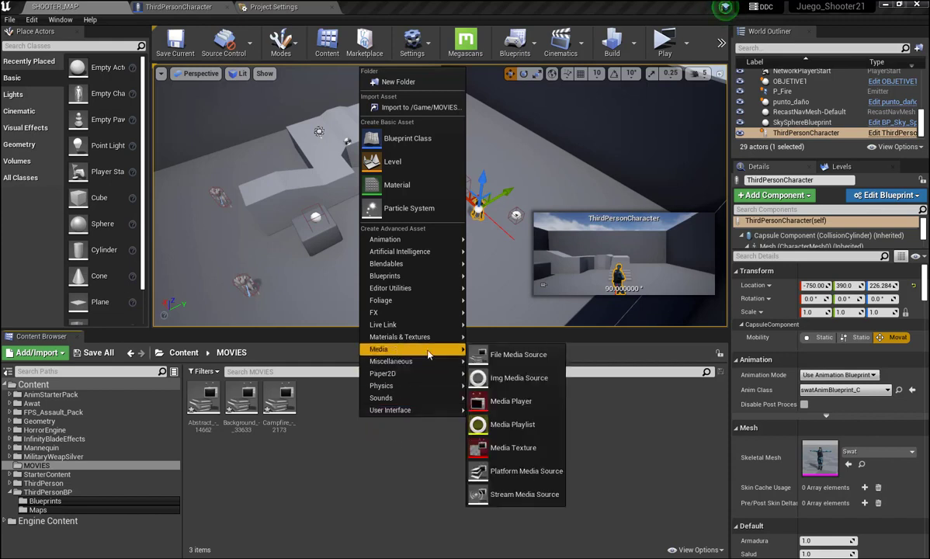
{"action": "left_click", "coordinate": [532, 356]}
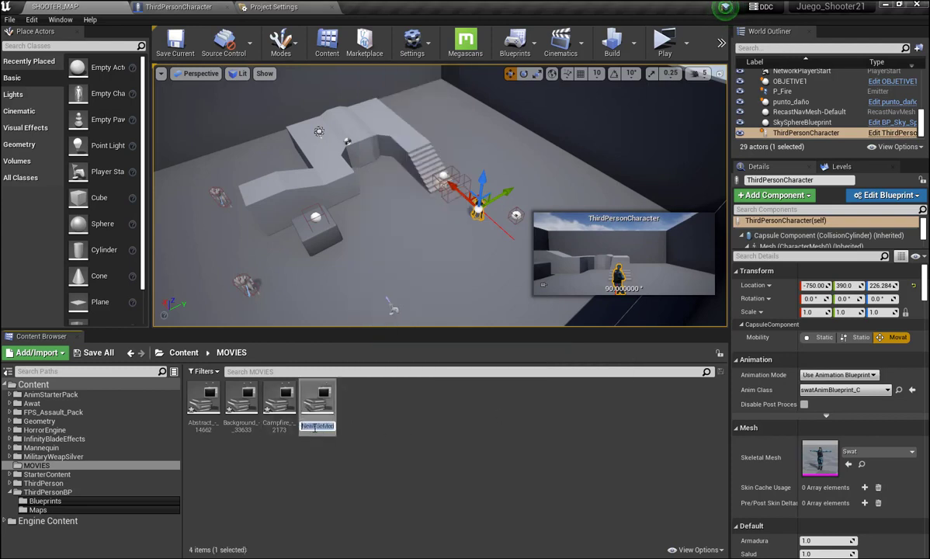
{"action": "left_click_drag", "start_coordinate": [314, 427], "coordinate": [291, 425]}
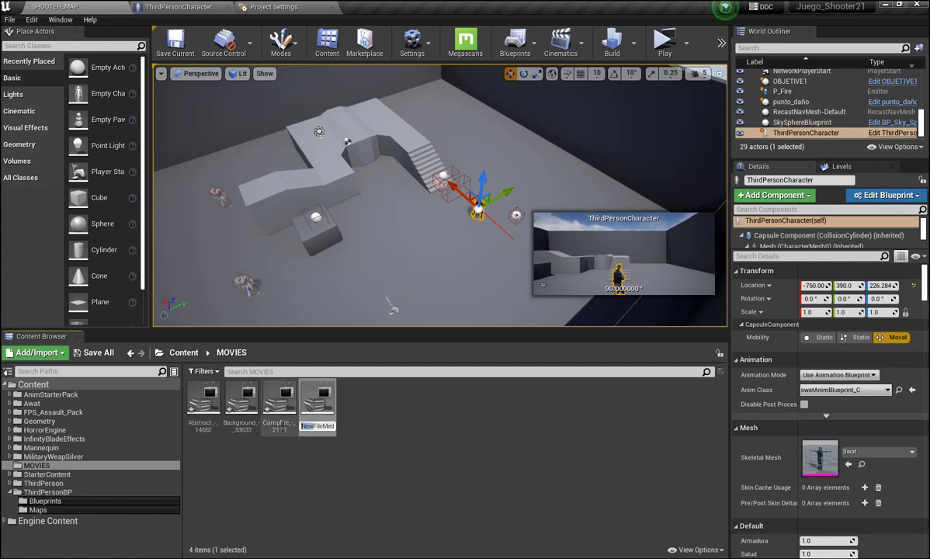
{"action": "type", "text": "MENU"}
{"action": "left_click", "coordinate": [327, 434]}
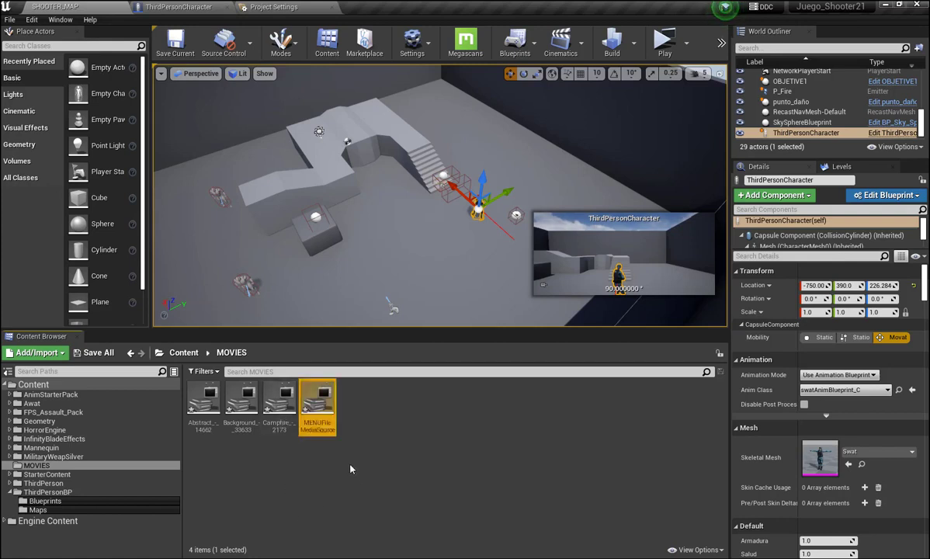
Set the file path of MENUFileMediaSource to Background - 33633.mp4 from the MOVIES folder, then save and close it.
{"action": "double_click", "coordinate": [320, 397]}
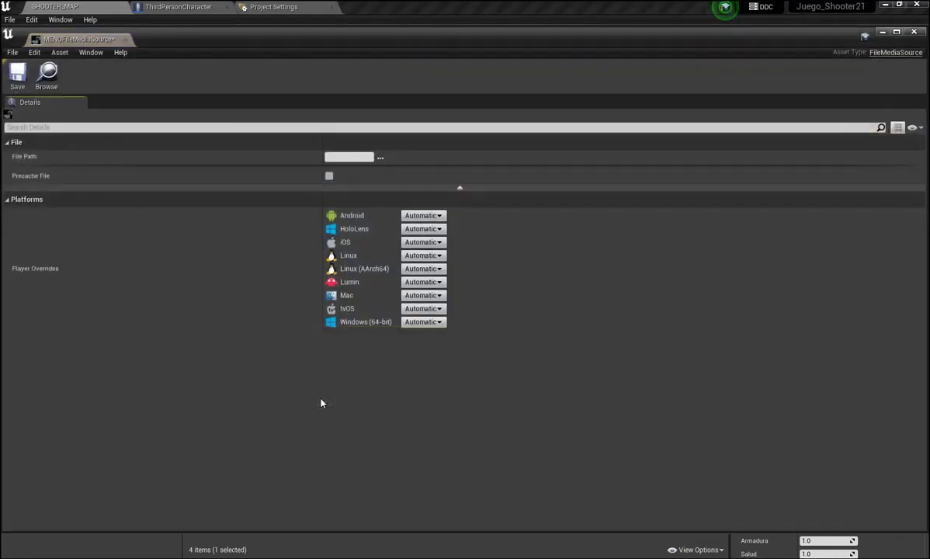
{"action": "left_click", "coordinate": [381, 157]}
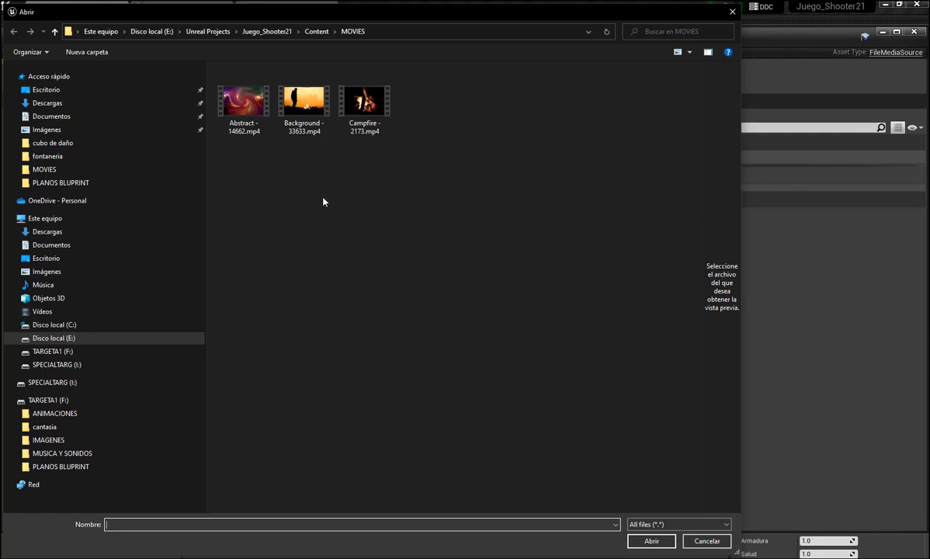
{"action": "left_click", "coordinate": [306, 109]}
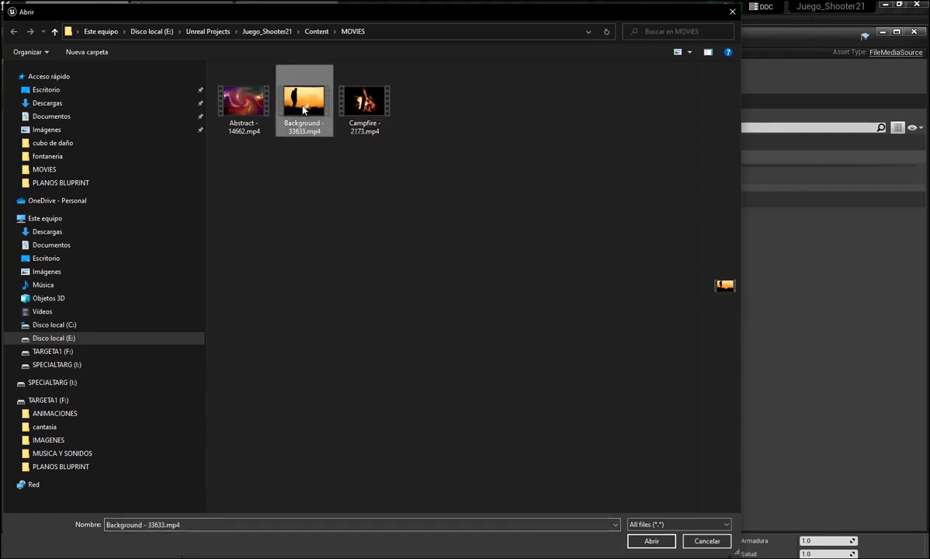
{"action": "left_click", "coordinate": [652, 541]}
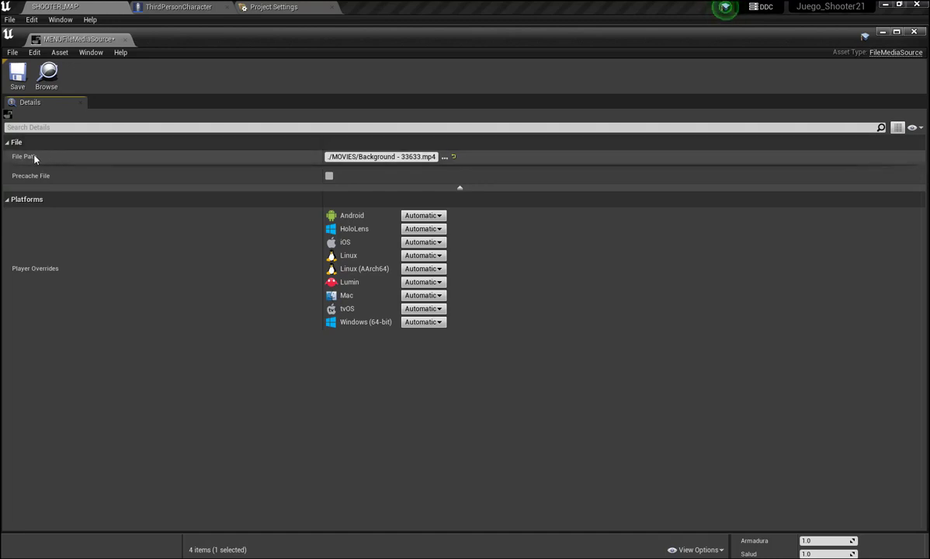
{"action": "left_click", "coordinate": [17, 74]}
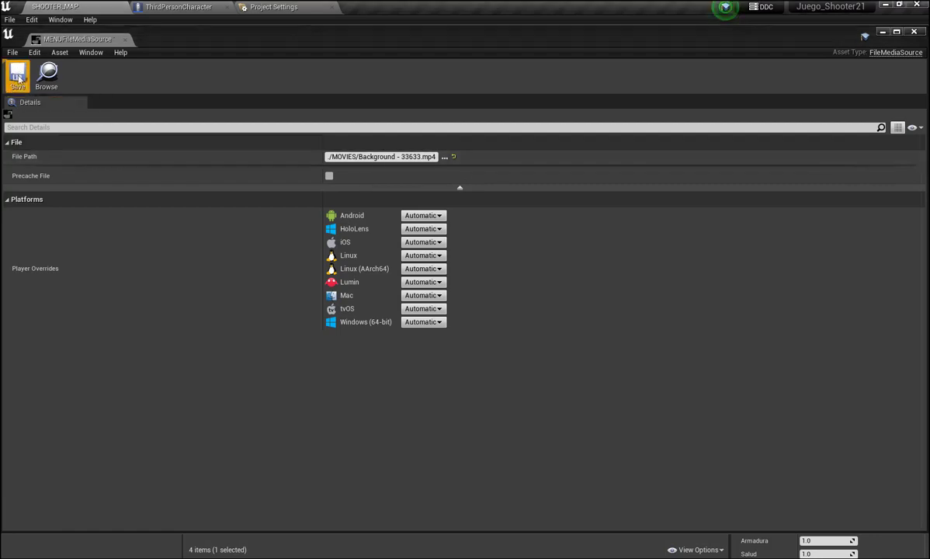
{"action": "left_click", "coordinate": [125, 41]}
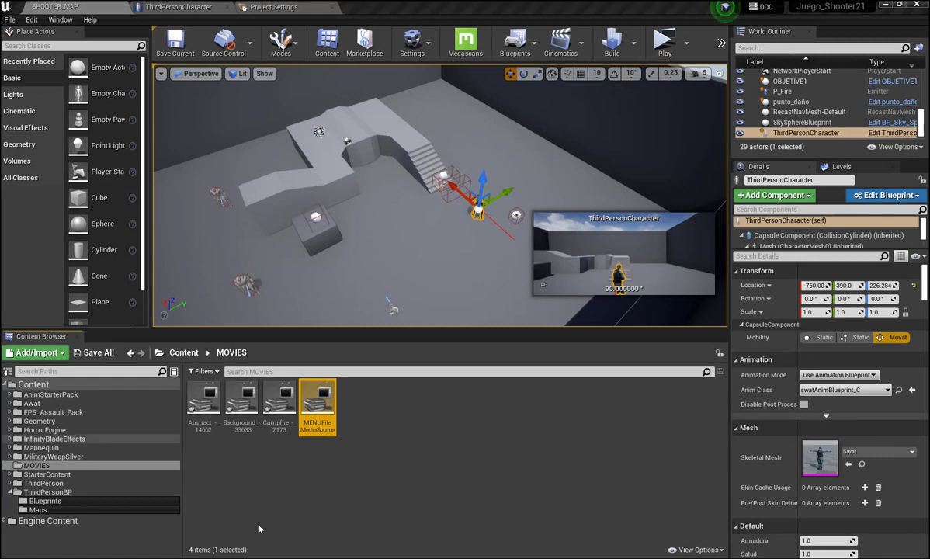
Create a Media Player with a linked video output MediaTexture in the MOVIES folder, keeping the default name.
{"action": "left_click", "coordinate": [360, 489]}
{"action": "right_click", "coordinate": [370, 425]}
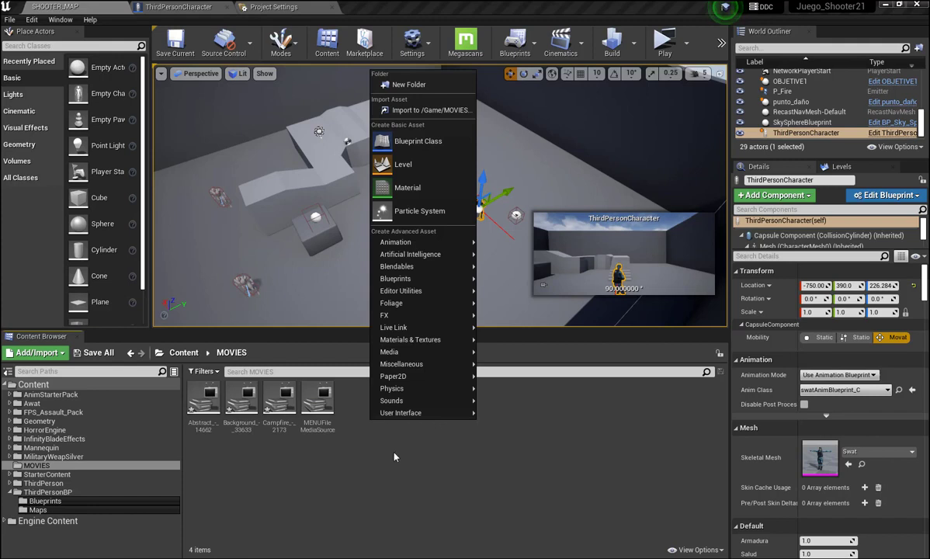
{"action": "mouse_move", "coordinate": [404, 354]}
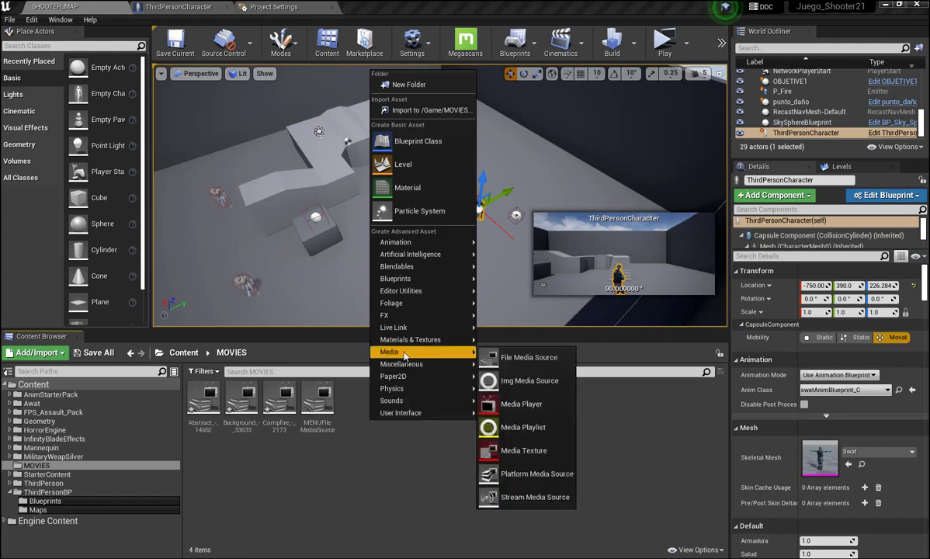
{"action": "left_click", "coordinate": [528, 404]}
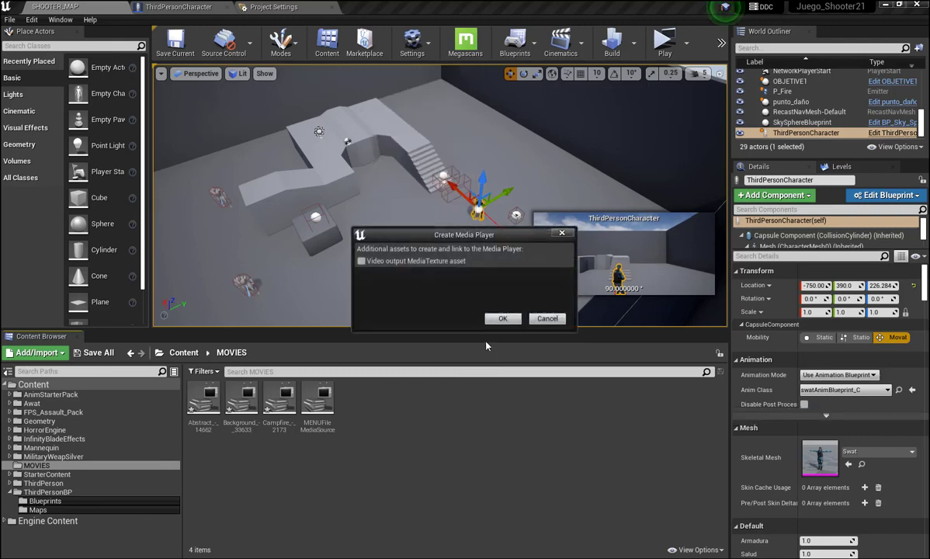
{"action": "left_click", "coordinate": [361, 261]}
{"action": "left_click", "coordinate": [502, 319]}
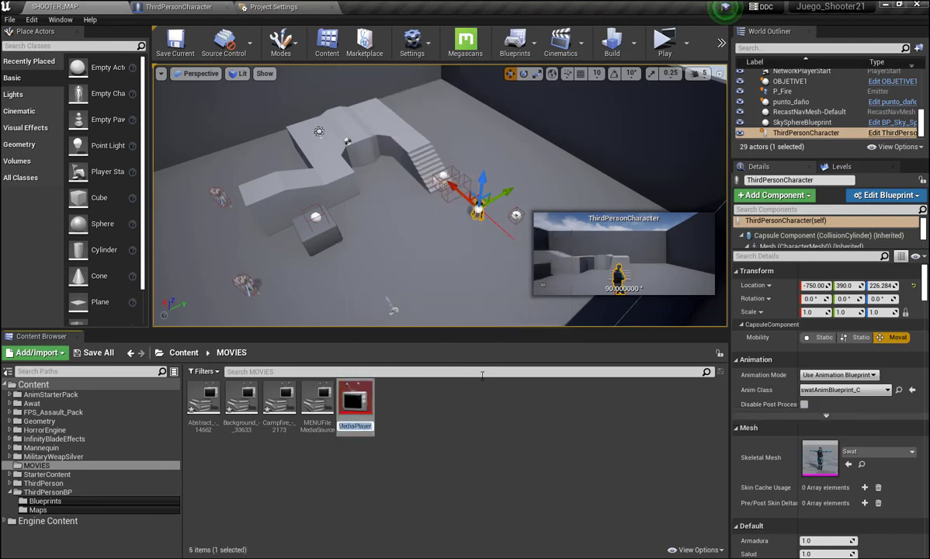
{"action": "key", "text": "Return"}
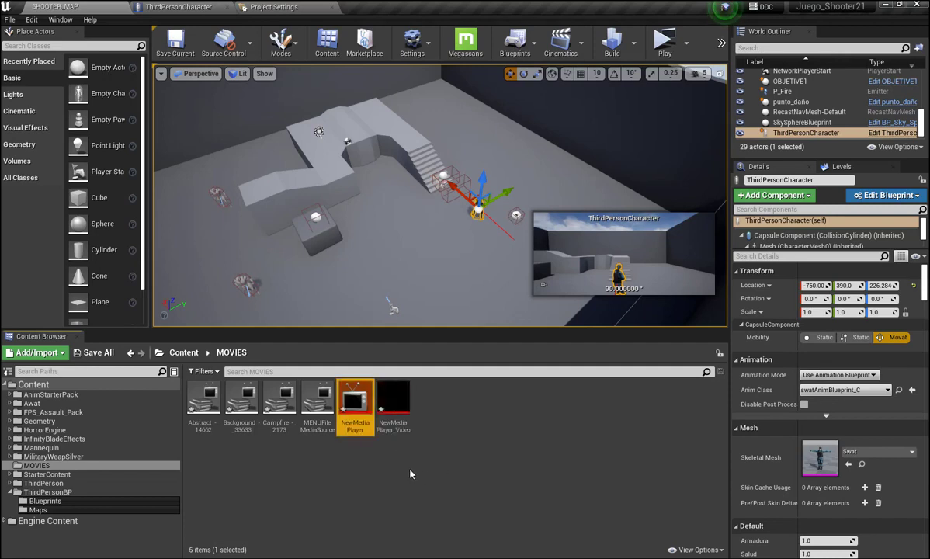
Load the Background_-_33633 source in NewMediaPlayer and enable looping, then save and close the player.
{"action": "double_click", "coordinate": [353, 401]}
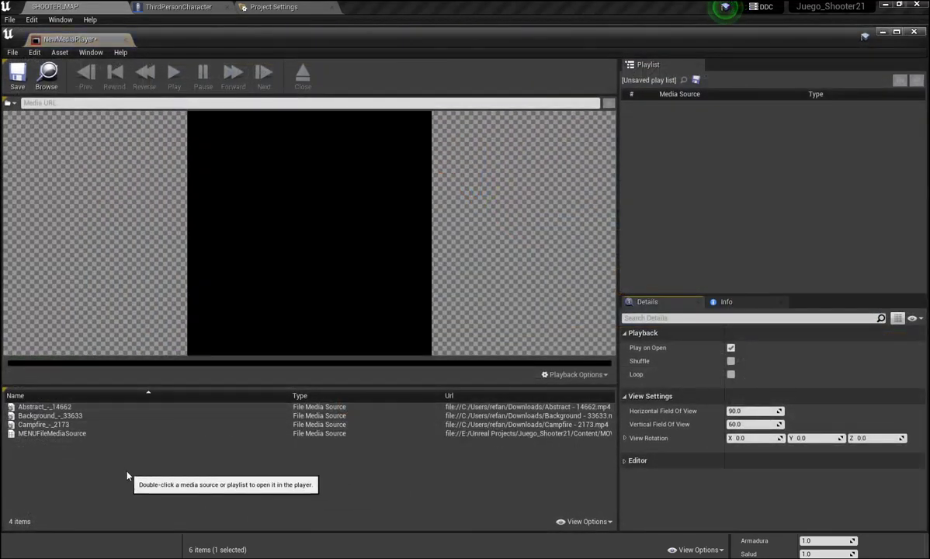
{"action": "left_click", "coordinate": [84, 419]}
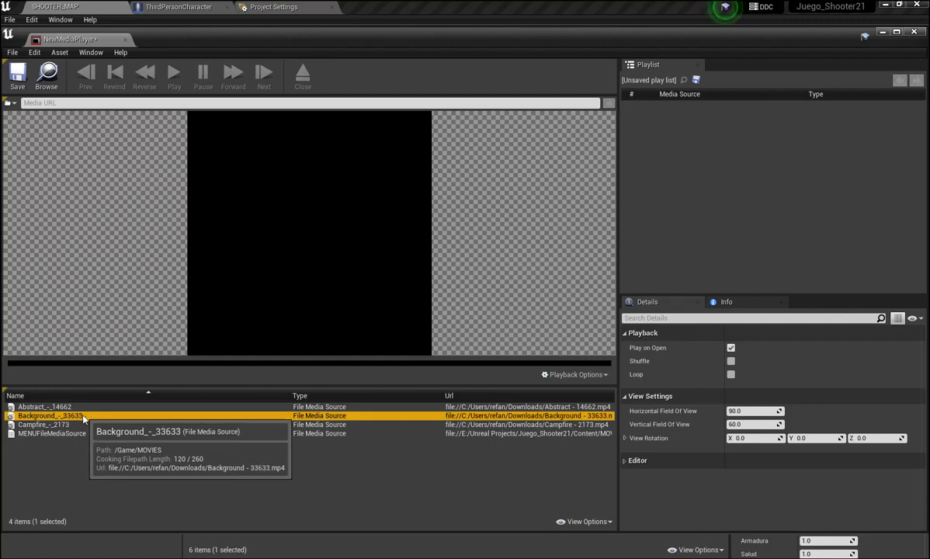
{"action": "double_click", "coordinate": [84, 418]}
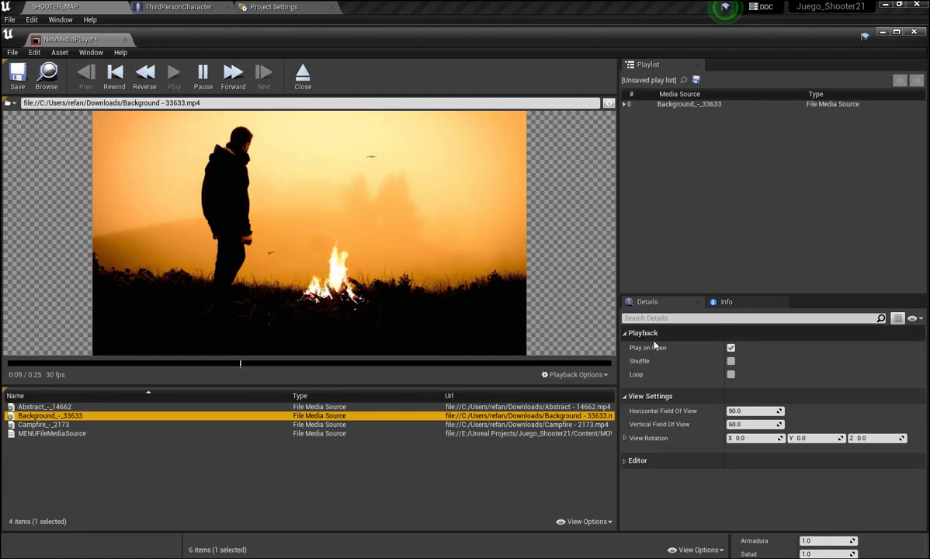
{"action": "left_click", "coordinate": [730, 375]}
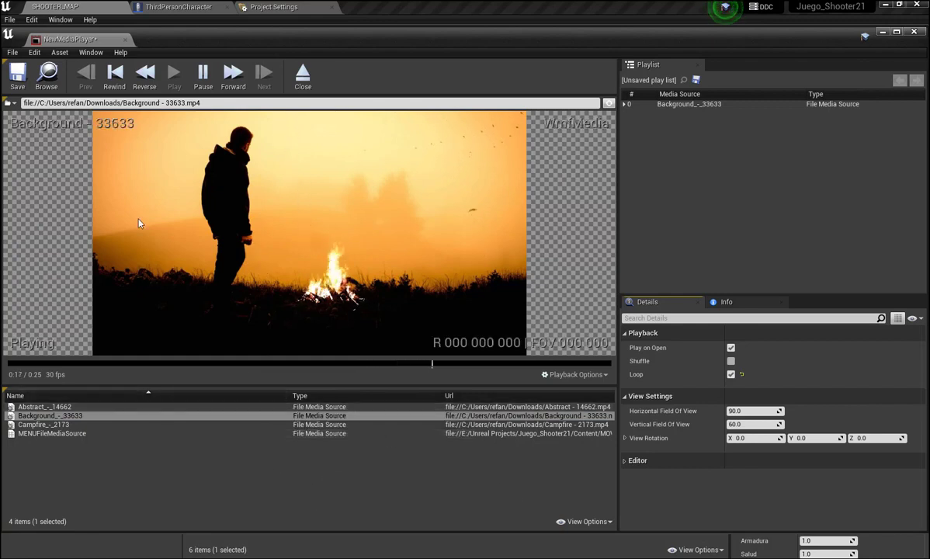
{"action": "left_click", "coordinate": [17, 76]}
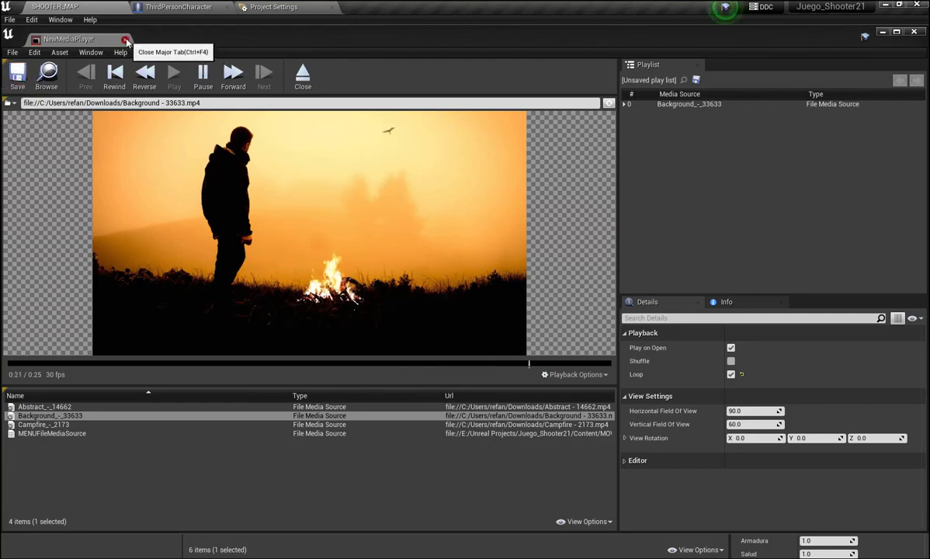
{"action": "left_click", "coordinate": [126, 41]}
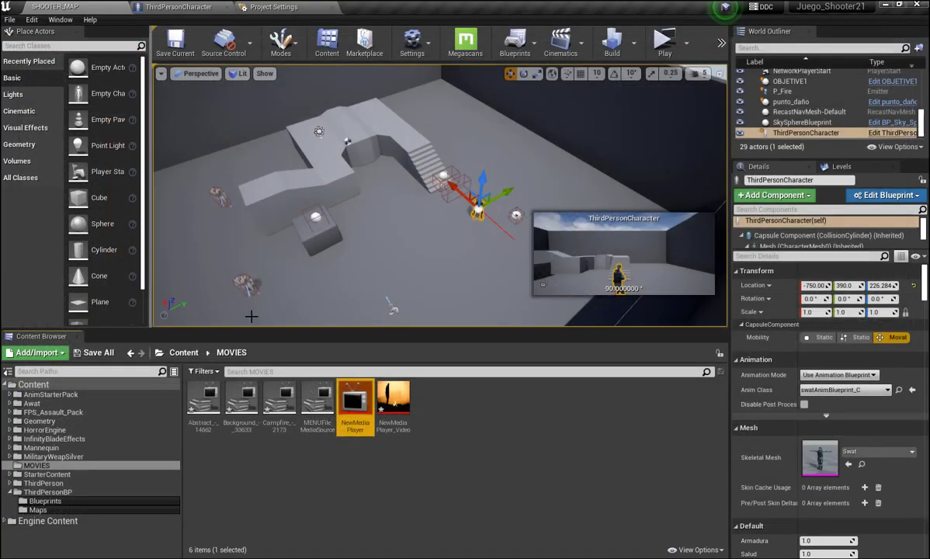
Create a material from the NewMediaPlayer_Video media texture and name it MENUMediaPlayer_Video_Mat.
{"action": "right_click", "coordinate": [392, 397]}
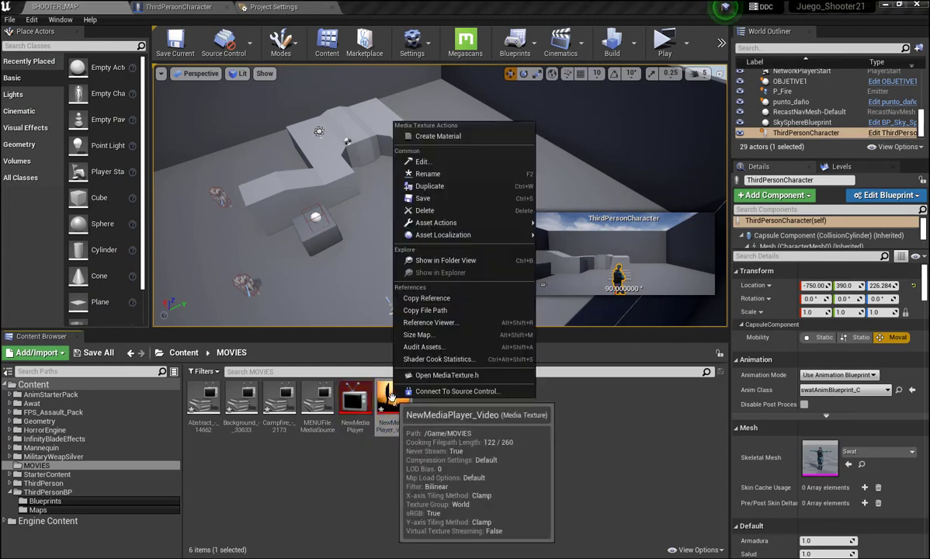
{"action": "left_click", "coordinate": [437, 138]}
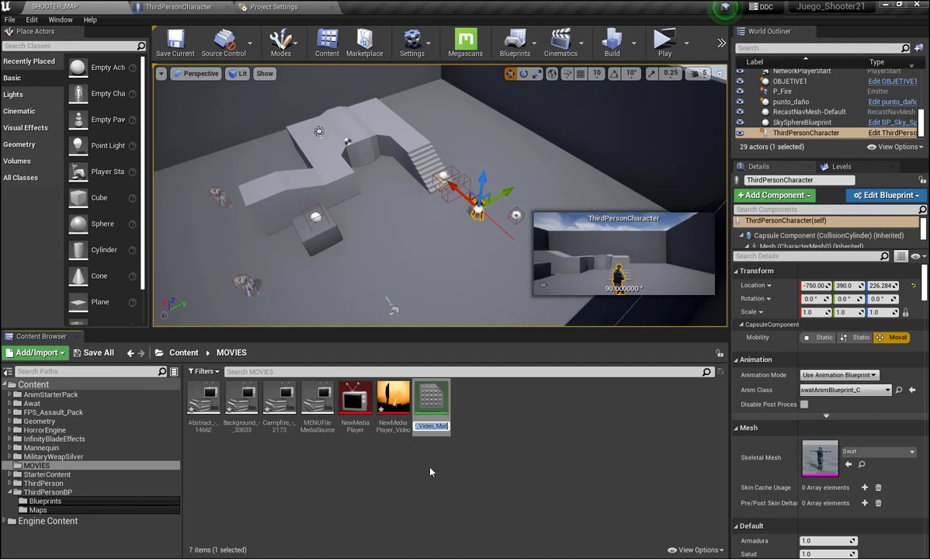
{"action": "key", "text": "Return"}
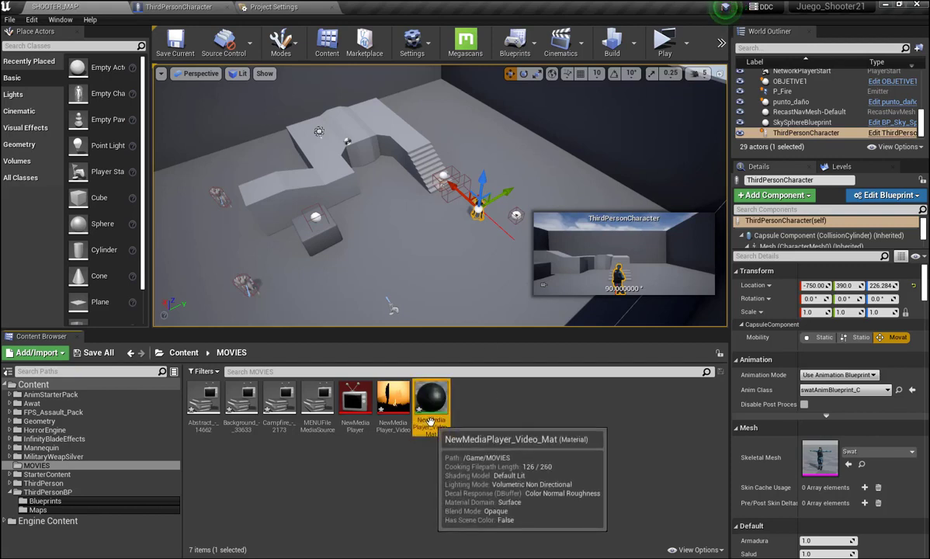
{"action": "left_click", "coordinate": [431, 425]}
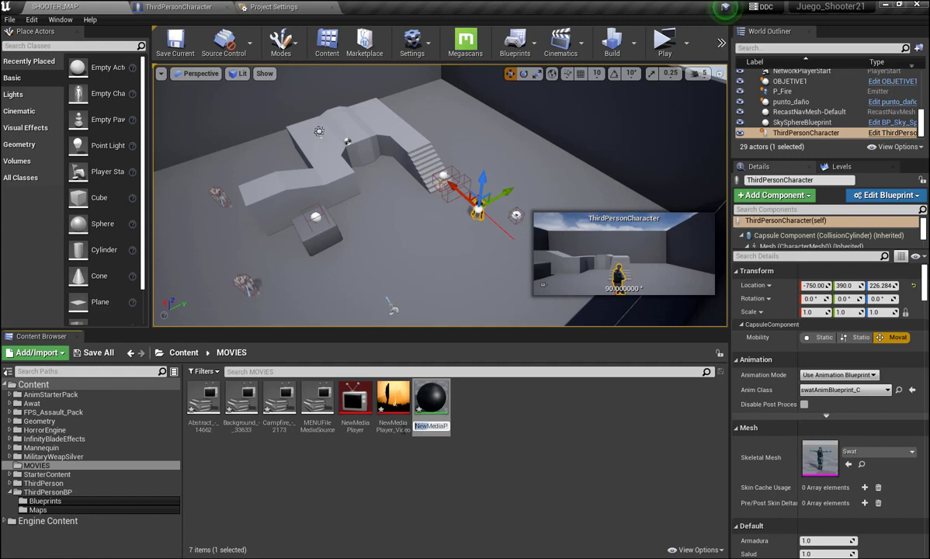
{"action": "type", "text": "MENUMed"}
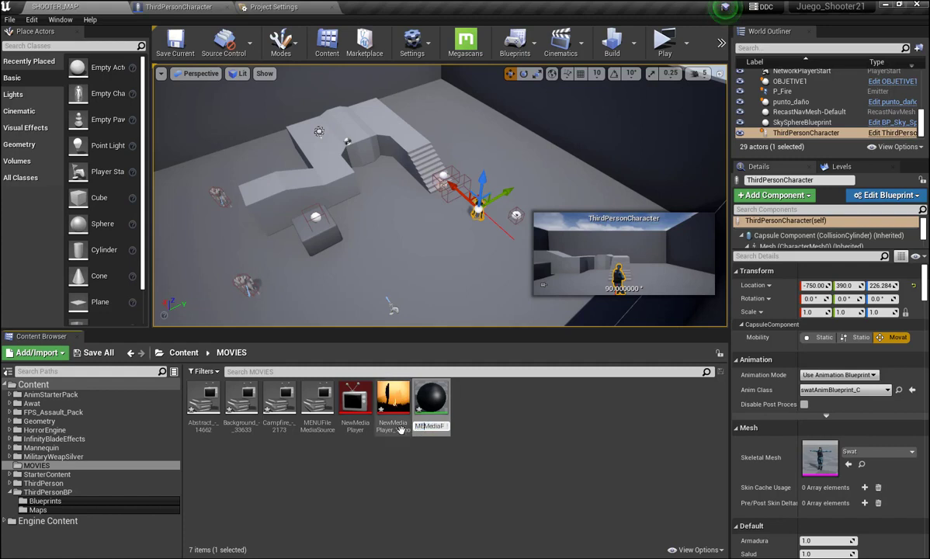
{"action": "type", "text": "iaPlayer_Video_Mat"}
{"action": "key", "text": "Return"}
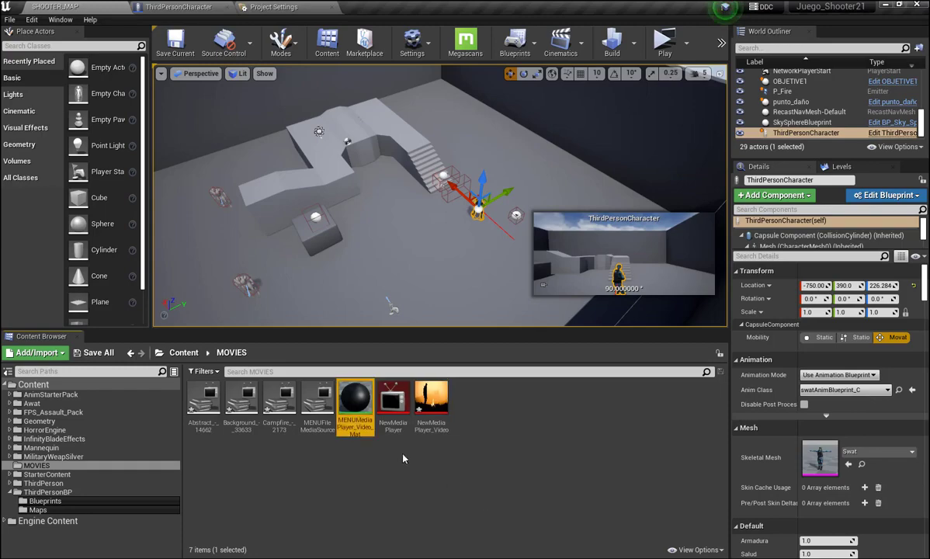
Open MENUMediaPlayer_Video_Mat and set its Material Domain to User Interface and its Blend Mode to Translucent.
{"action": "double_click", "coordinate": [356, 397]}
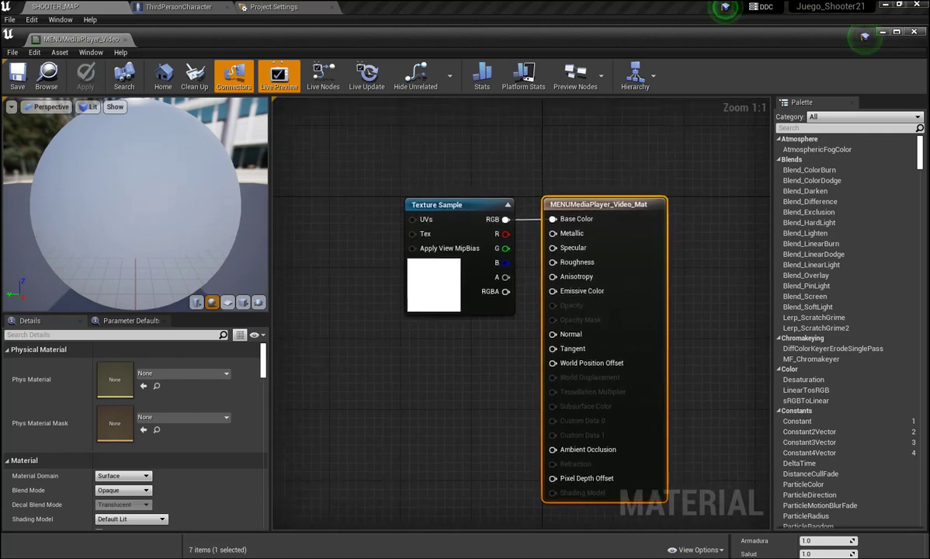
{"action": "right_click_drag", "start_coordinate": [442, 405], "coordinate": [447, 376]}
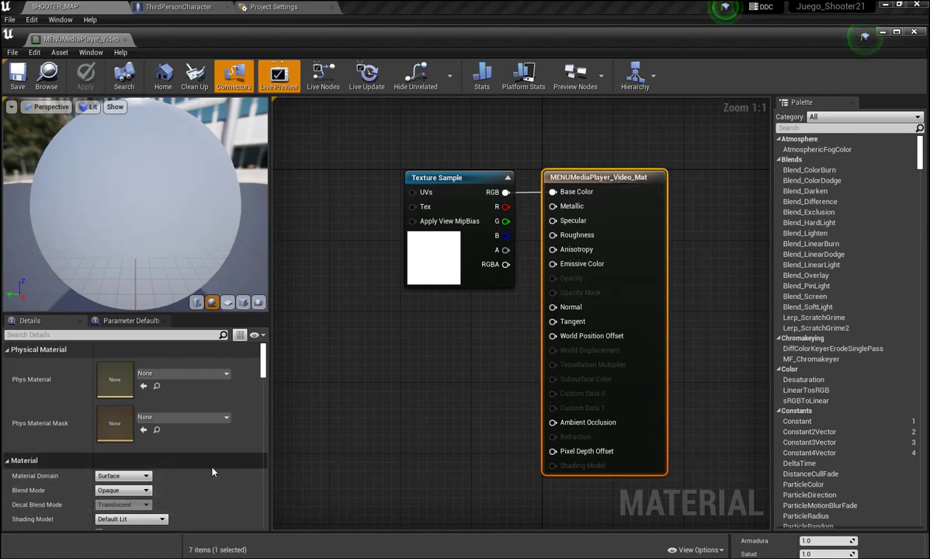
{"action": "scroll", "coordinate": [198, 442], "scroll_direction": "down", "scroll_amount": 1}
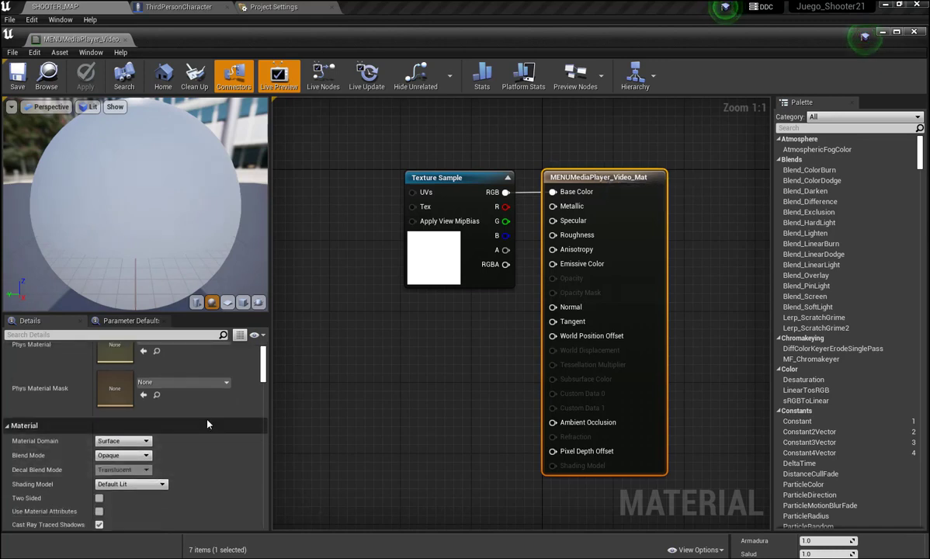
{"action": "left_click", "coordinate": [136, 441]}
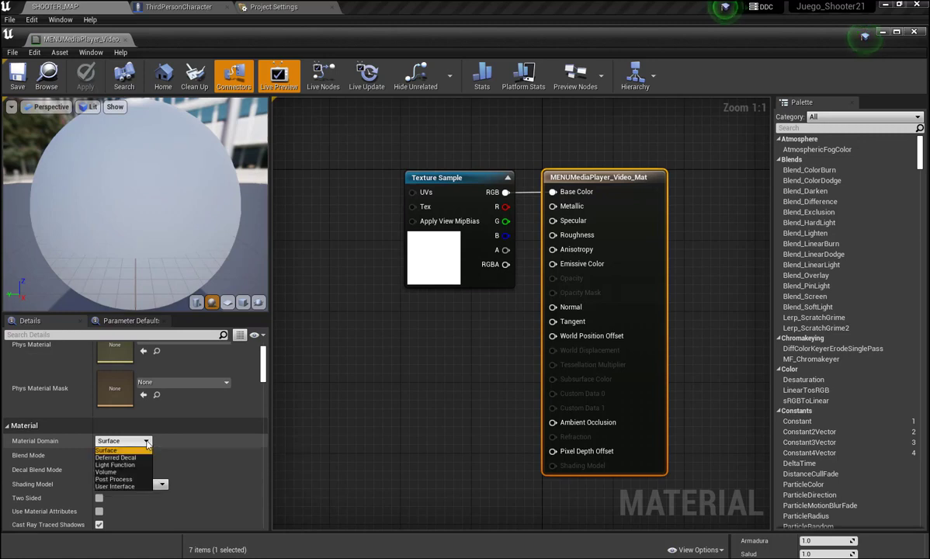
{"action": "left_click", "coordinate": [118, 487]}
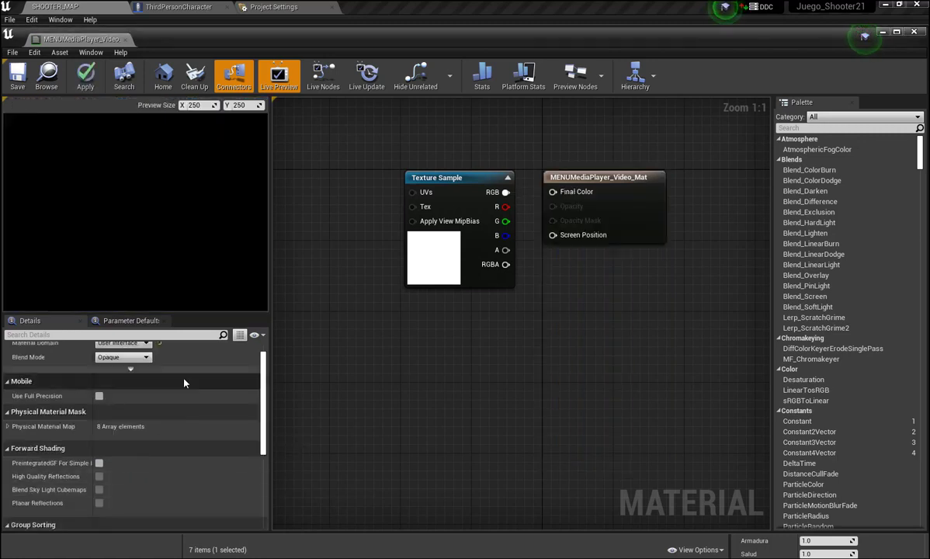
{"action": "scroll", "coordinate": [194, 364], "scroll_direction": "up", "scroll_amount": 1}
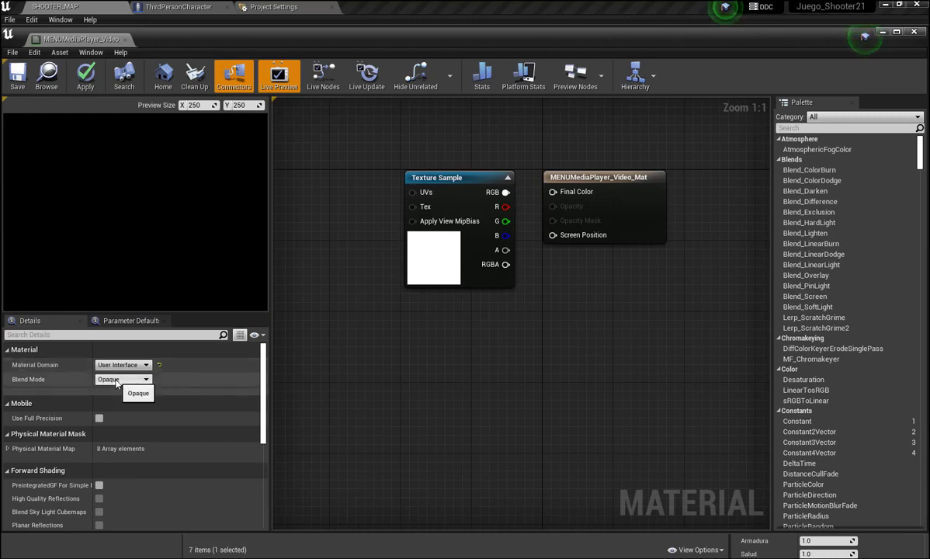
{"action": "left_click", "coordinate": [145, 379]}
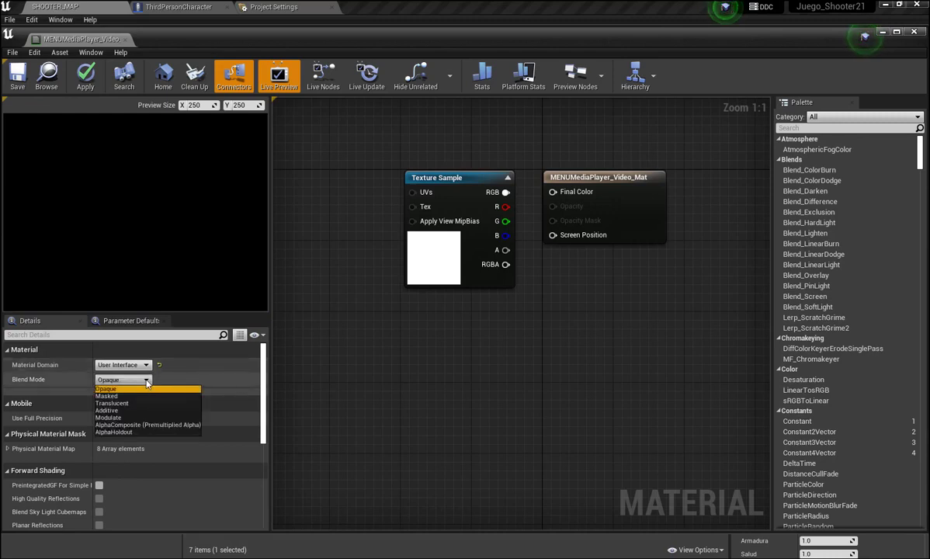
{"action": "left_click", "coordinate": [124, 403]}
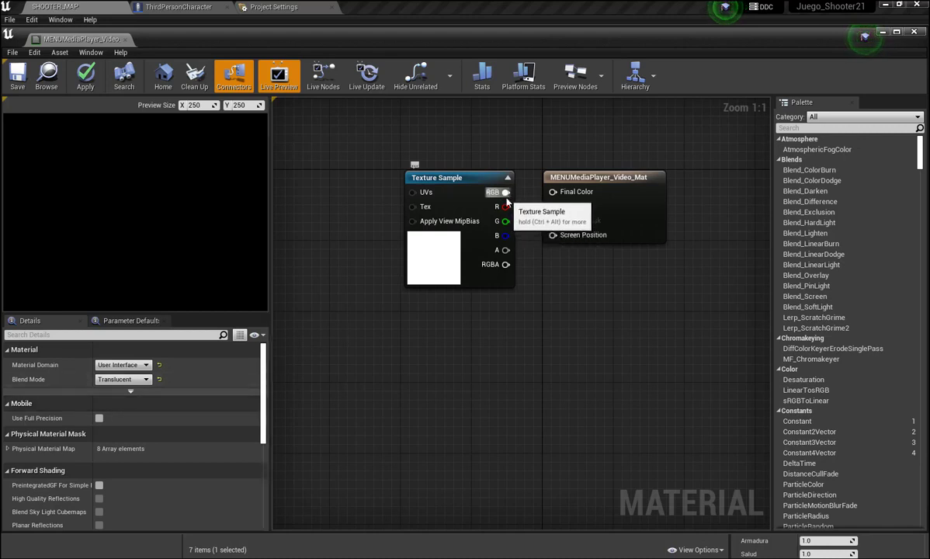
Connect the Texture Sample's RGB output to the material's Final Color, then apply, save and close the material.
{"action": "left_click_drag", "start_coordinate": [505, 191], "coordinate": [553, 192]}
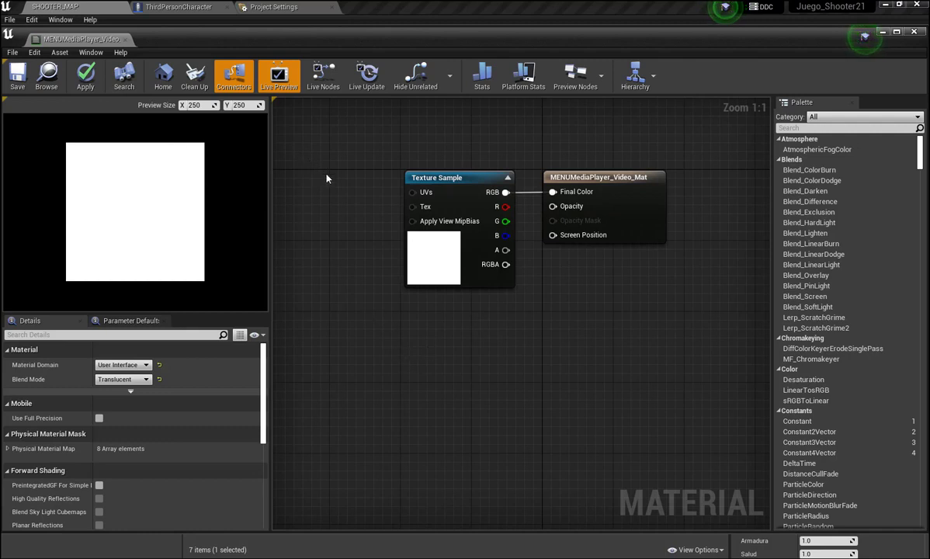
{"action": "left_click", "coordinate": [86, 76]}
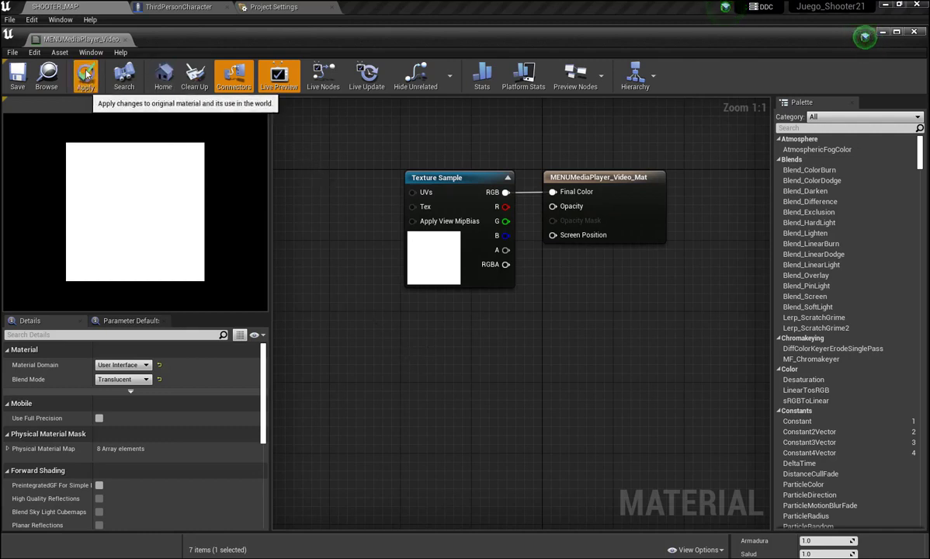
{"action": "left_click", "coordinate": [17, 74]}
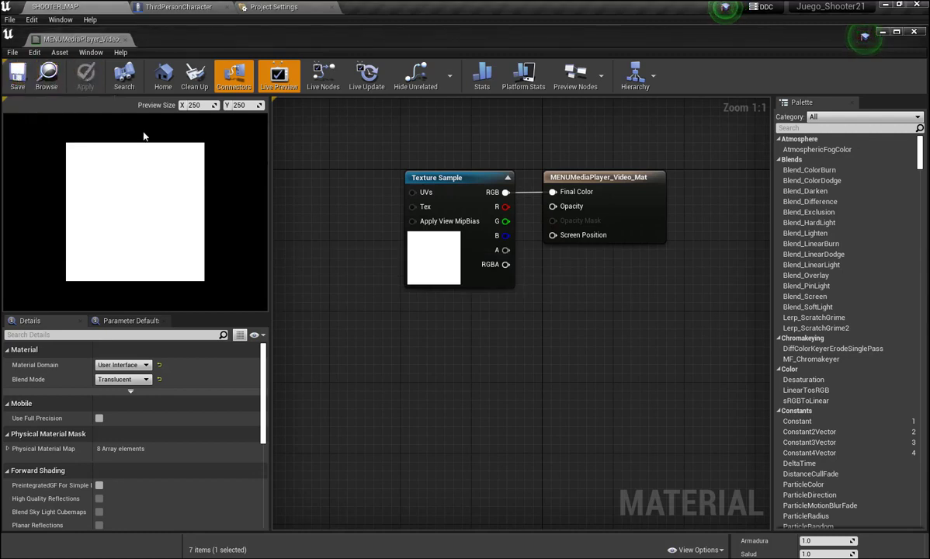
{"action": "left_click", "coordinate": [125, 40]}
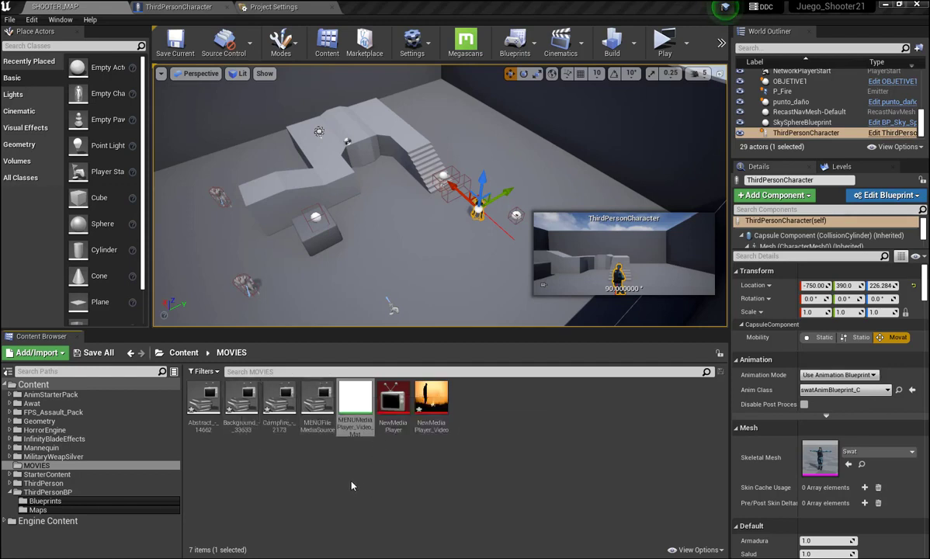
Open the MENU_INICIO level from the ThirdPersonBP Maps folder, saving all pending content.
{"action": "left_click", "coordinate": [184, 354]}
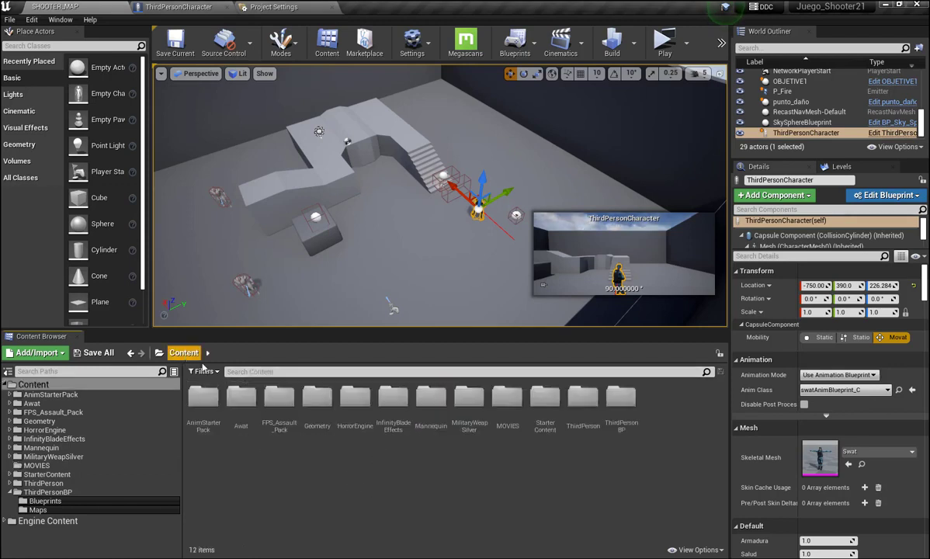
{"action": "double_click", "coordinate": [625, 406]}
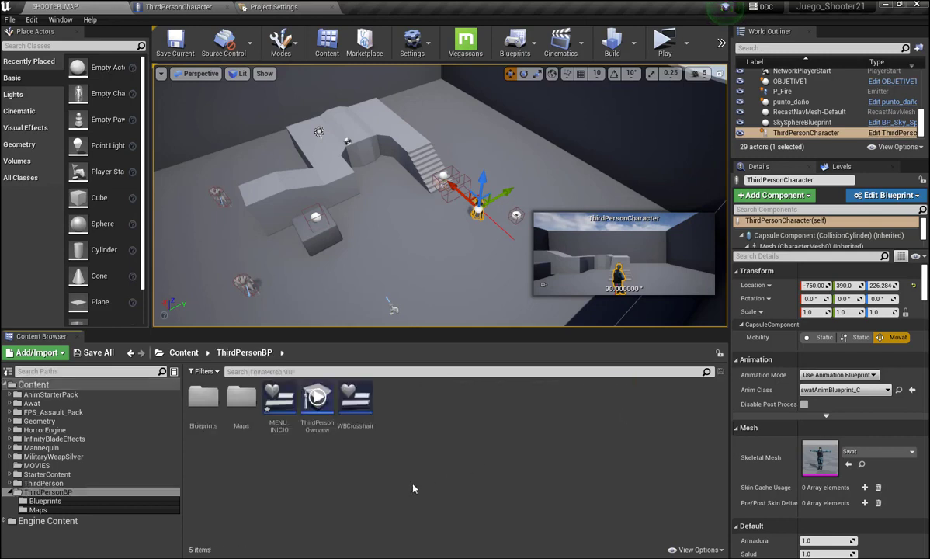
{"action": "double_click", "coordinate": [242, 399]}
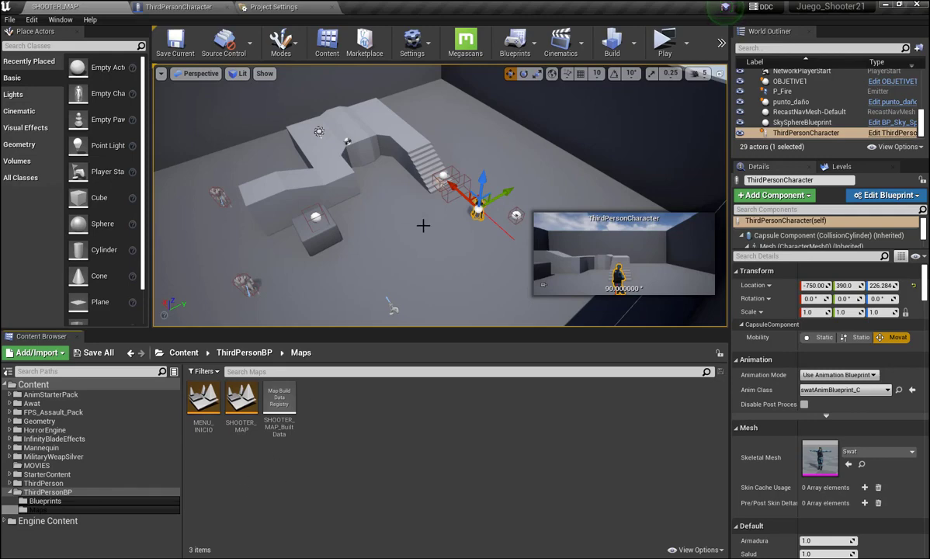
{"action": "double_click", "coordinate": [208, 406]}
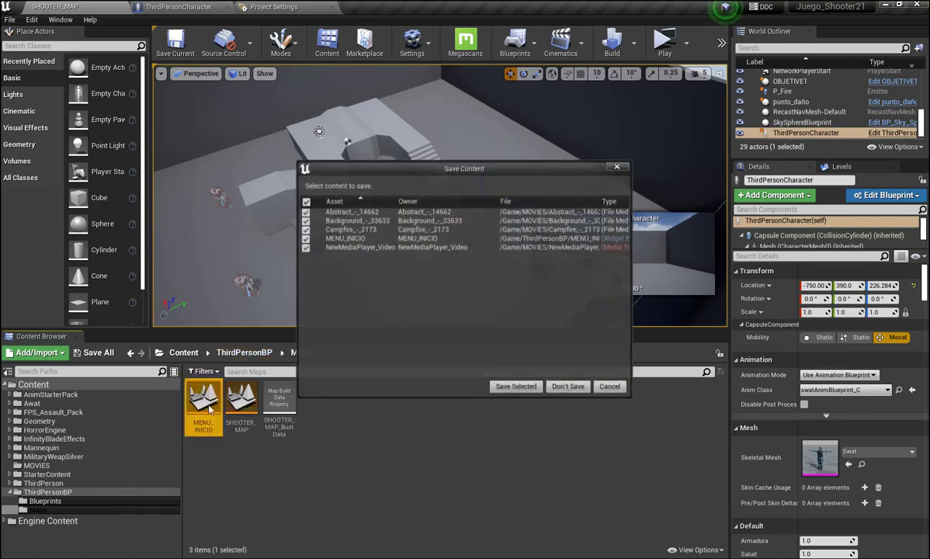
{"action": "left_click", "coordinate": [515, 385]}
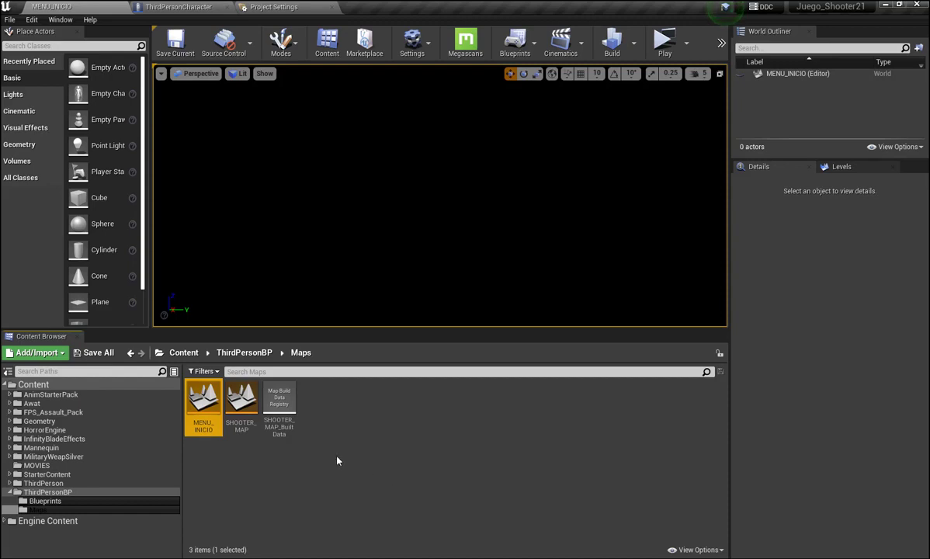
Open the MENU_INICIO widget blueprint from ThirdPersonBP and add an Image covering the whole canvas, about 1922 by 1077.
{"action": "left_click", "coordinate": [239, 353]}
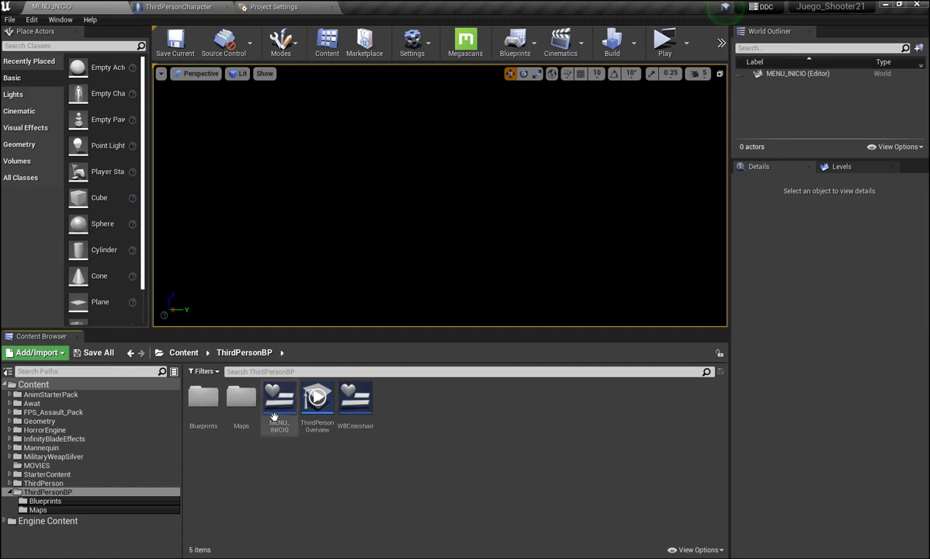
{"action": "mouse_move", "coordinate": [275, 398]}
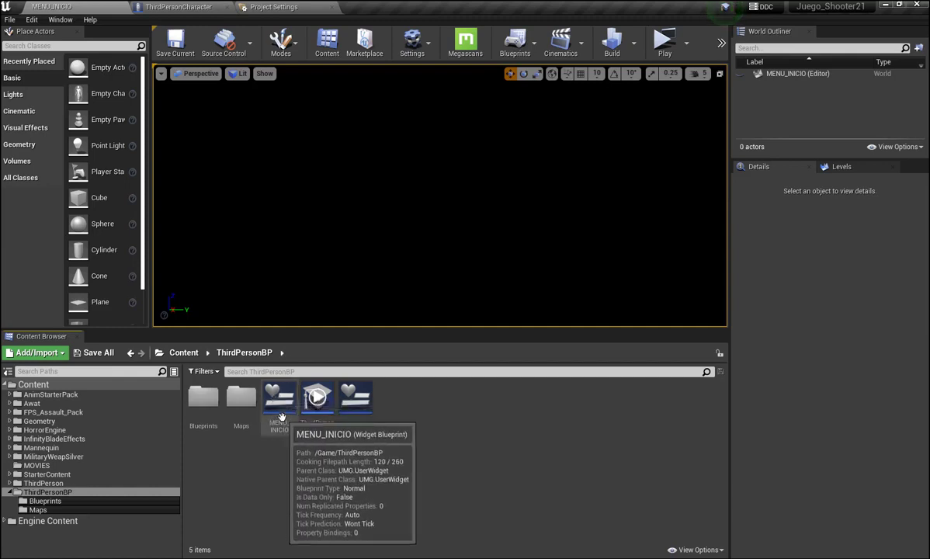
{"action": "double_click", "coordinate": [274, 398]}
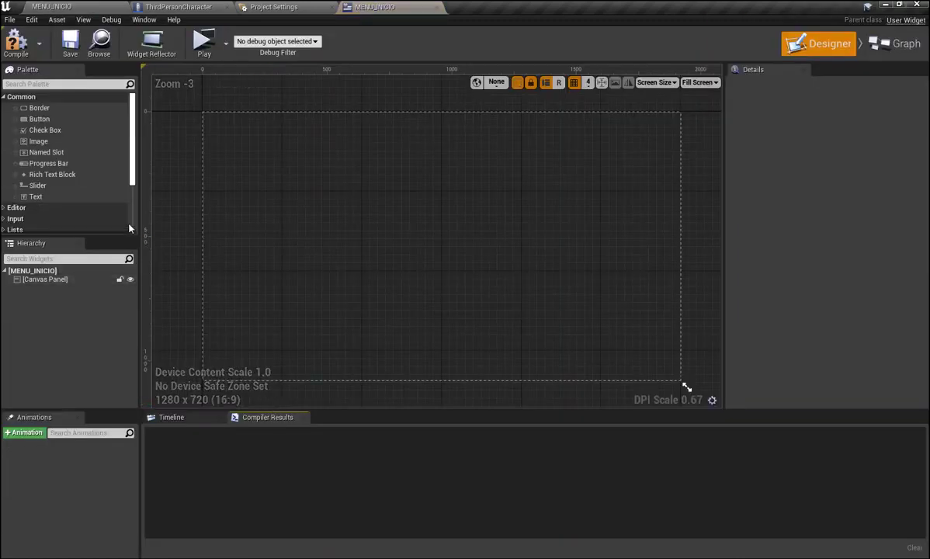
{"action": "left_click_drag", "start_coordinate": [38, 141], "coordinate": [684, 387]}
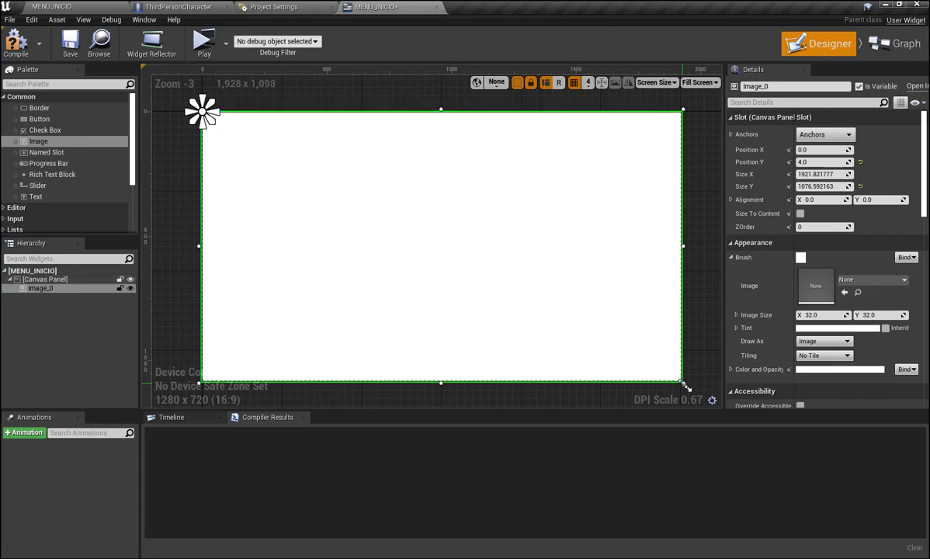
Anchor the image to stretch across the full canvas in both directions and compile the widget.
{"action": "left_click", "coordinate": [824, 134]}
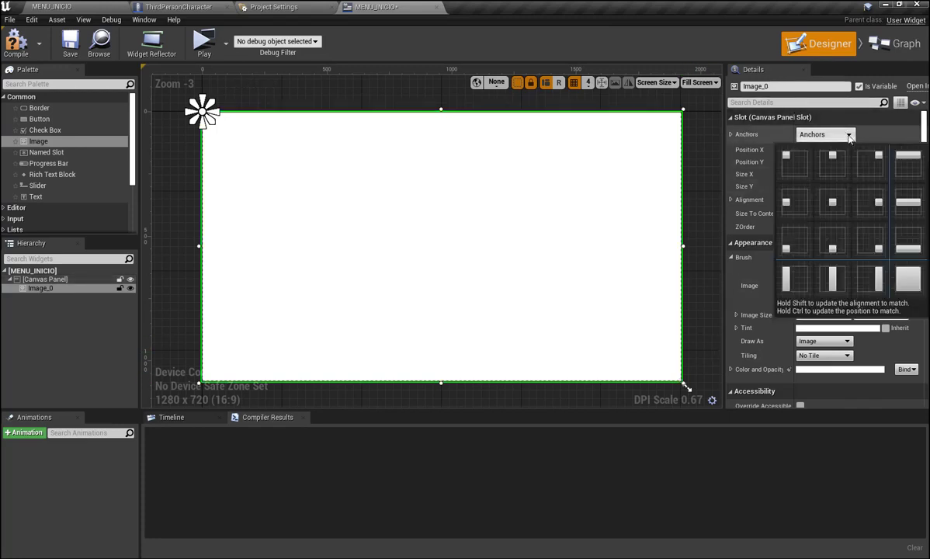
{"action": "left_click", "coordinate": [908, 279]}
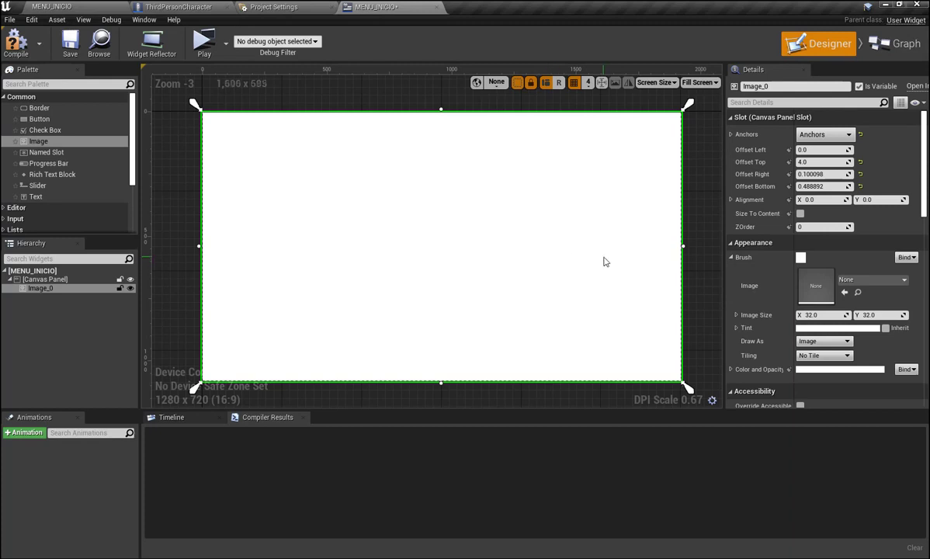
{"action": "left_click", "coordinate": [15, 43]}
Assign the MENUMediaPlayer_Video_Mat material from the MOVIES folder as the image's brush, then compile and save the MENU_INICIO widget.
{"action": "left_click", "coordinate": [51, 6]}
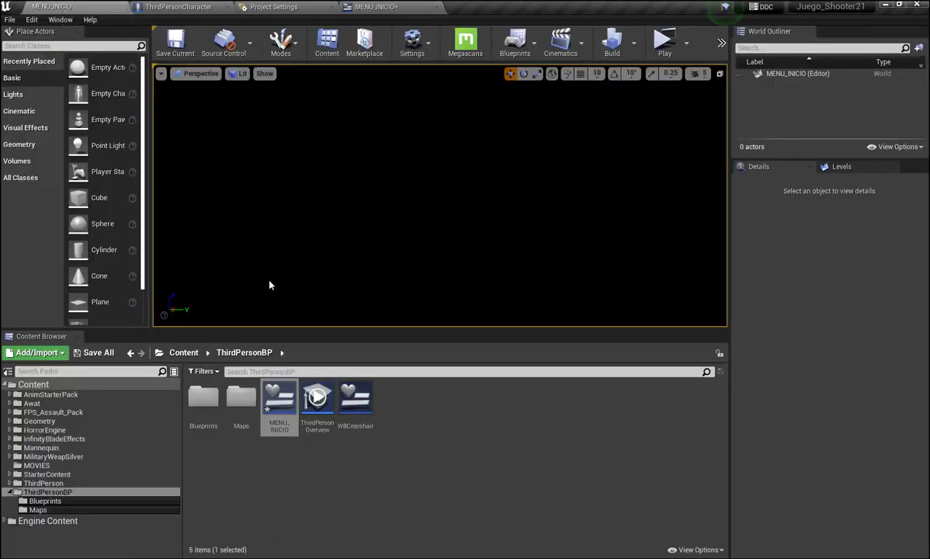
{"action": "left_click", "coordinate": [190, 354]}
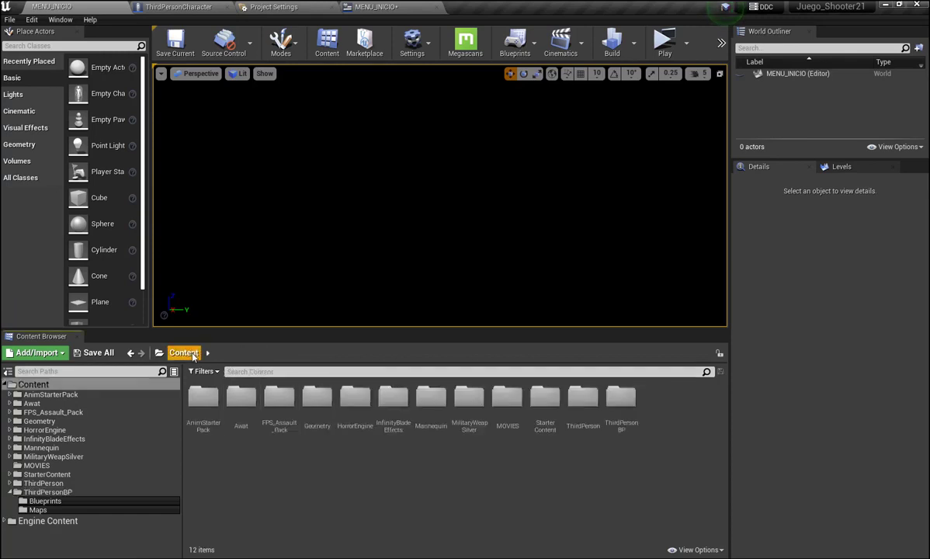
{"action": "left_click", "coordinate": [509, 404]}
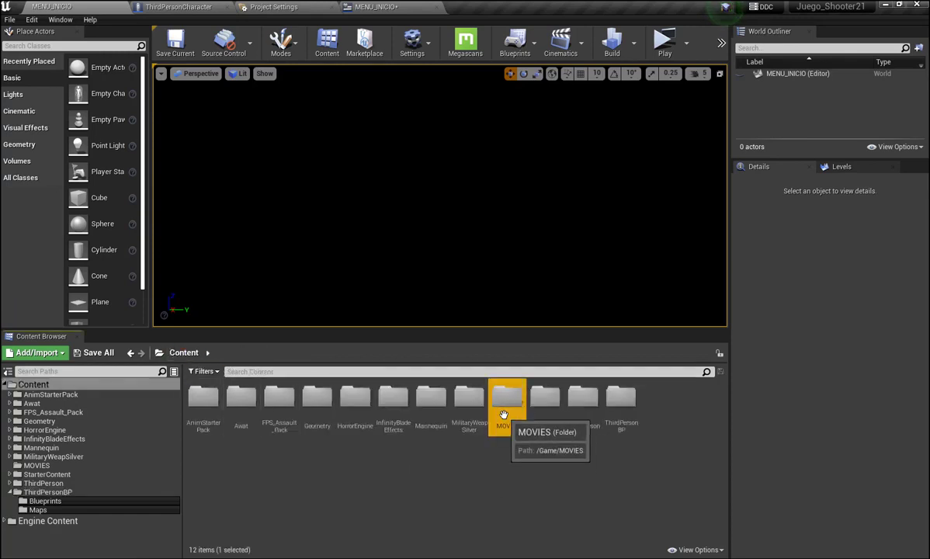
{"action": "double_click", "coordinate": [506, 404]}
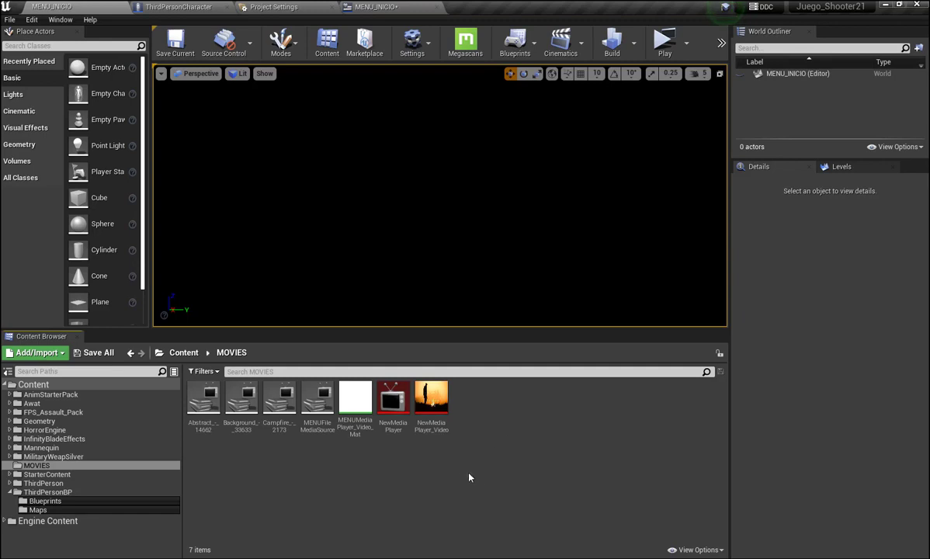
{"action": "left_click", "coordinate": [354, 399]}
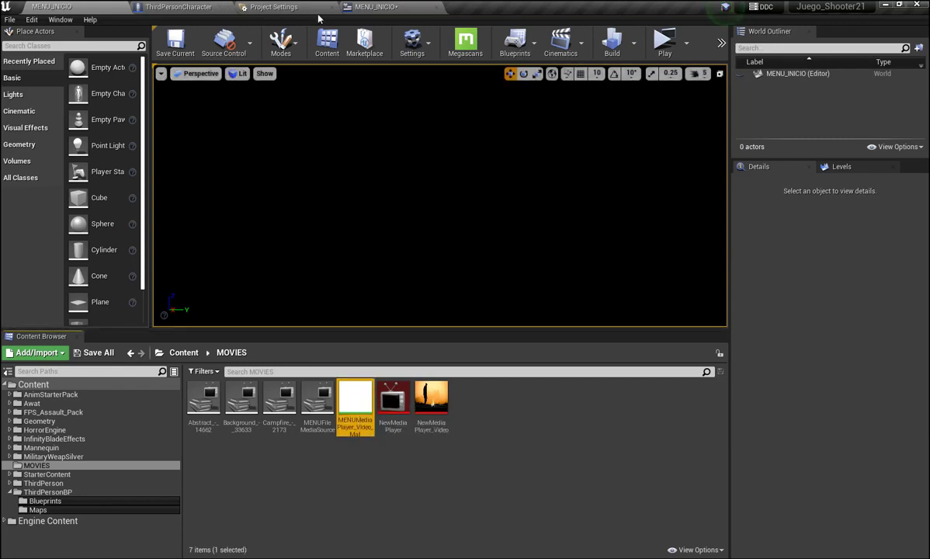
{"action": "left_click", "coordinate": [400, 8]}
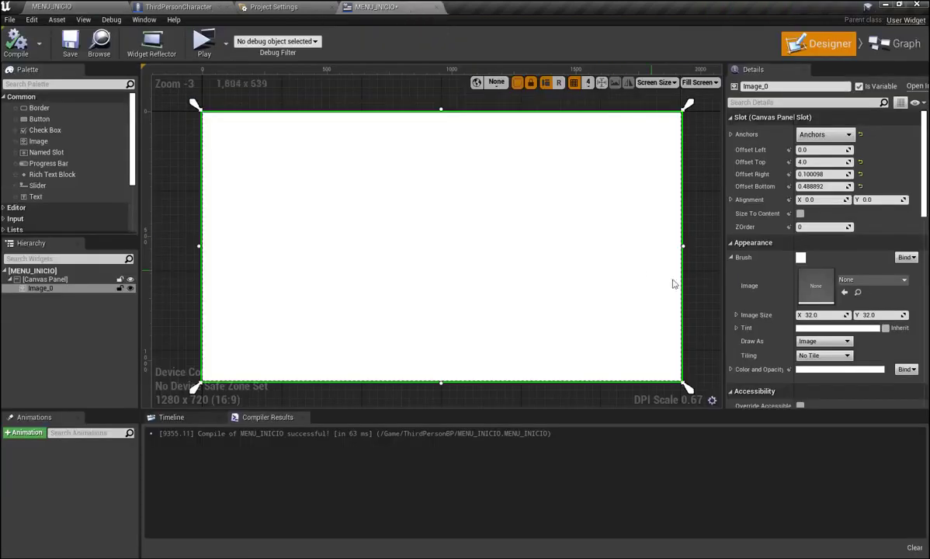
{"action": "left_click", "coordinate": [844, 292]}
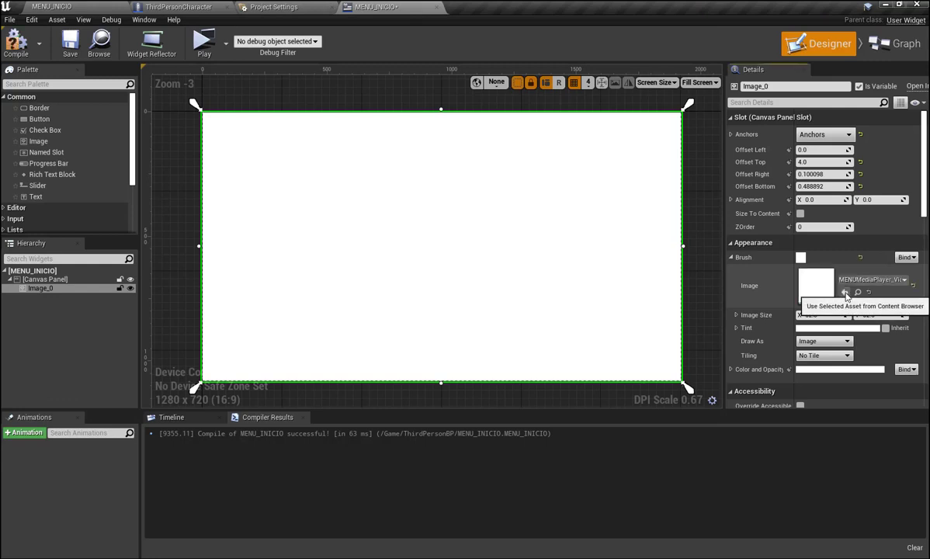
{"action": "left_click", "coordinate": [17, 49]}
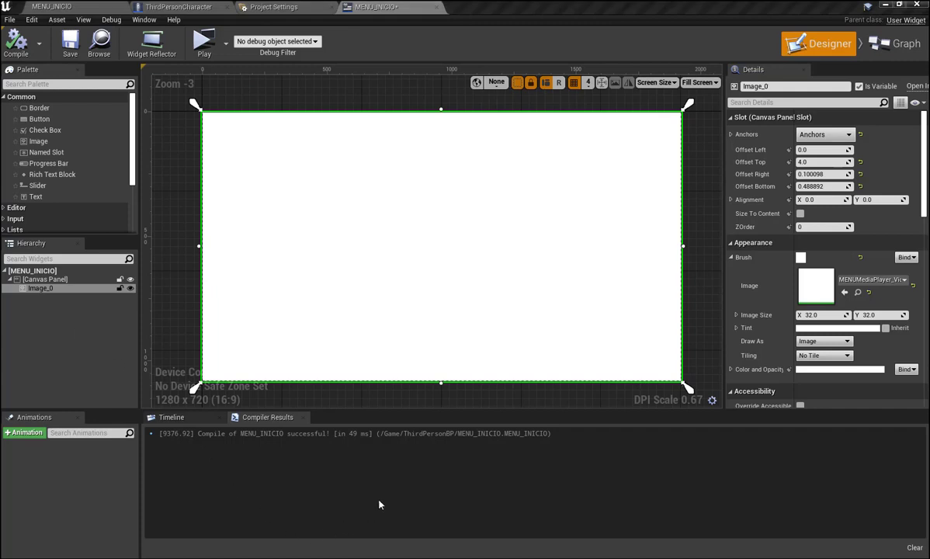
{"action": "left_click", "coordinate": [163, 186]}
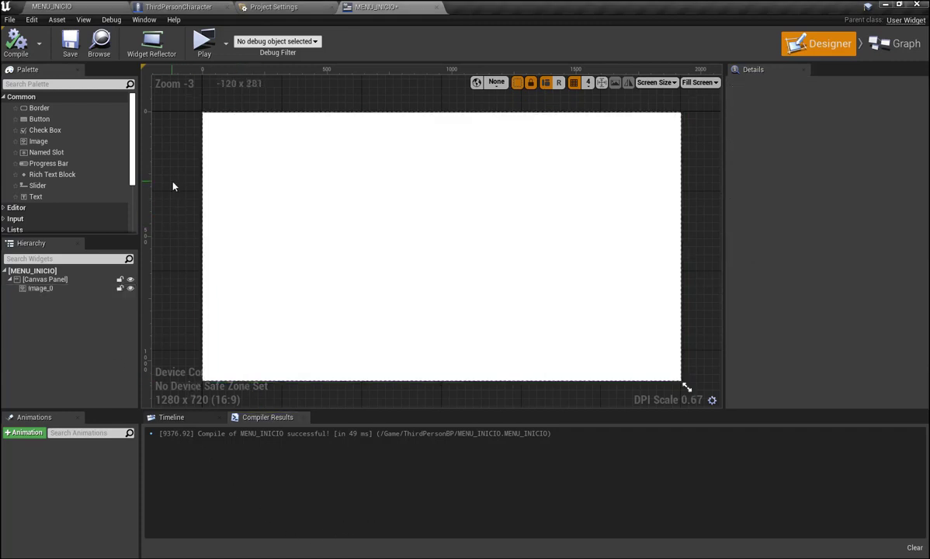
{"action": "left_click", "coordinate": [70, 43]}
Open the MENU_INICIO level's Level Blueprint and hide the disabled-node comment above Event Tick.
{"action": "left_click", "coordinate": [78, 8]}
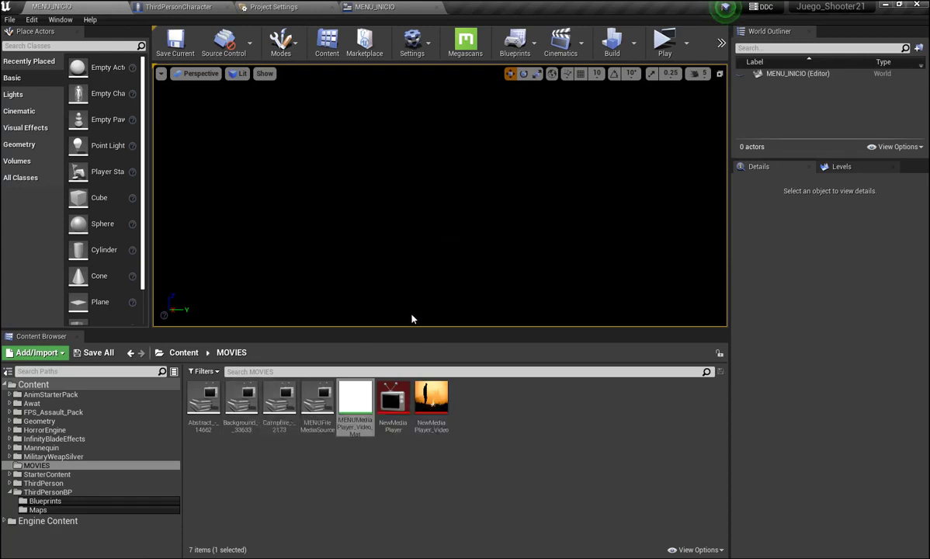
{"action": "left_click", "coordinate": [534, 43]}
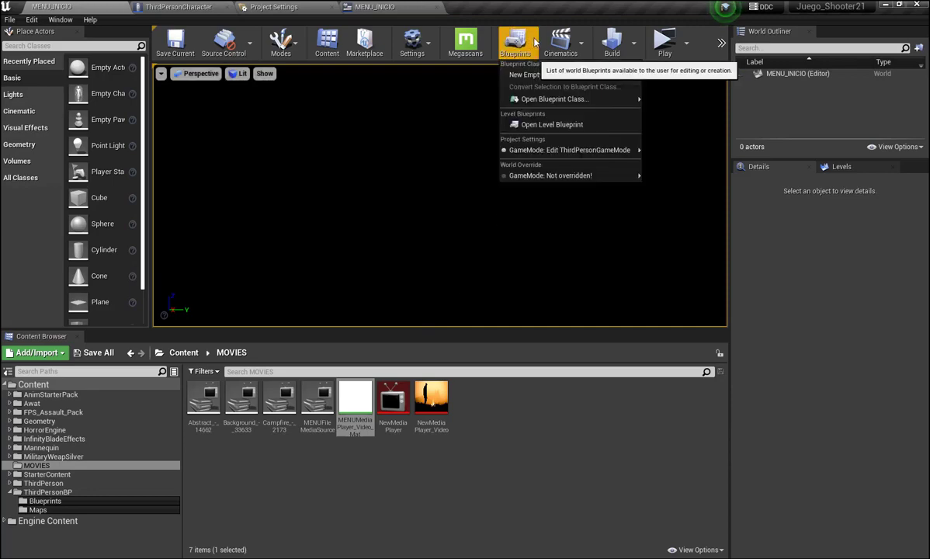
{"action": "left_click", "coordinate": [550, 125]}
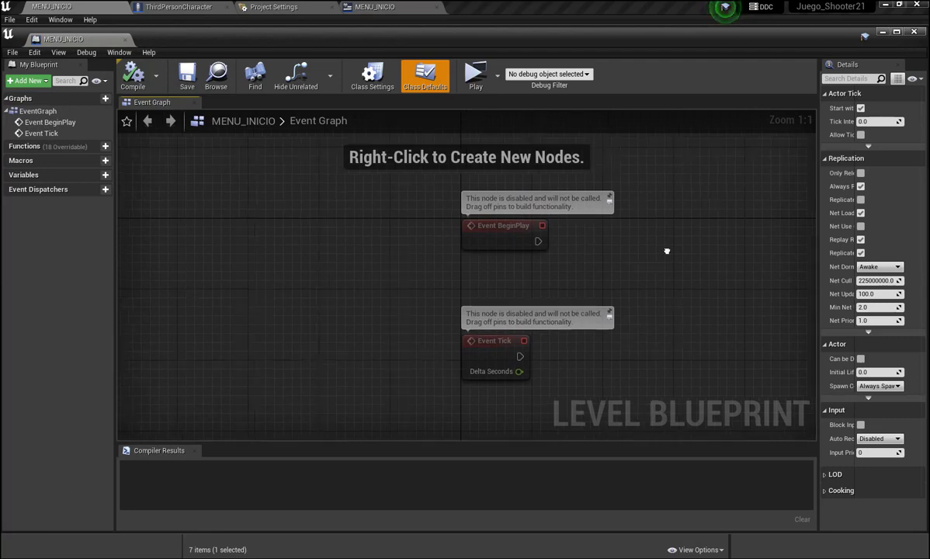
{"action": "right_click_drag", "start_coordinate": [665, 249], "coordinate": [482, 295]}
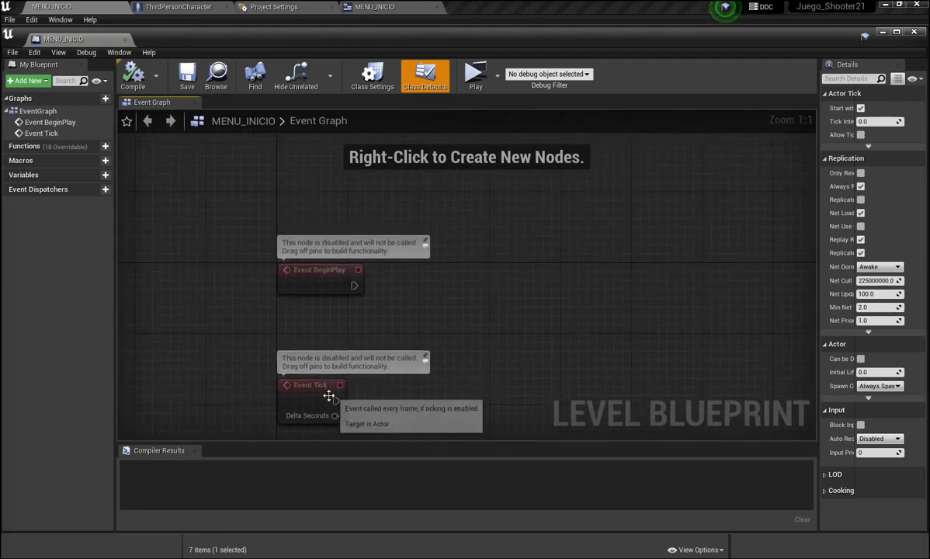
{"action": "left_click", "coordinate": [424, 362]}
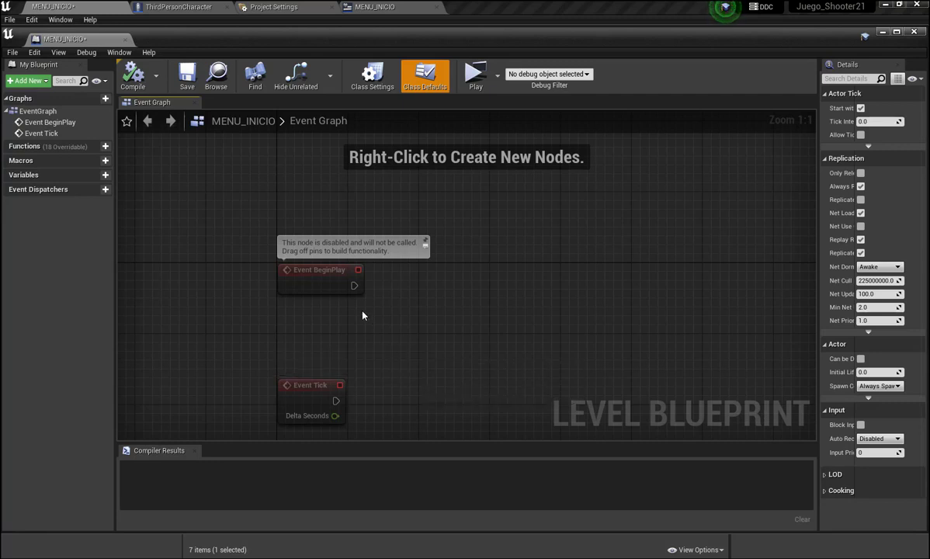
Add a Create Widget node wired from Event BeginPlay's execution output and place it just beside the event.
{"action": "left_click_drag", "start_coordinate": [354, 285], "coordinate": [541, 288]}
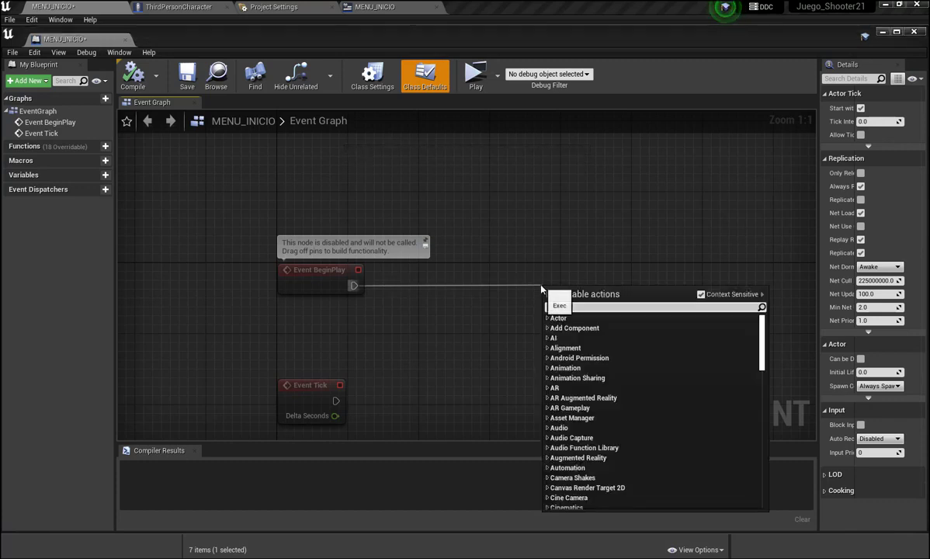
{"action": "type", "text": "create"}
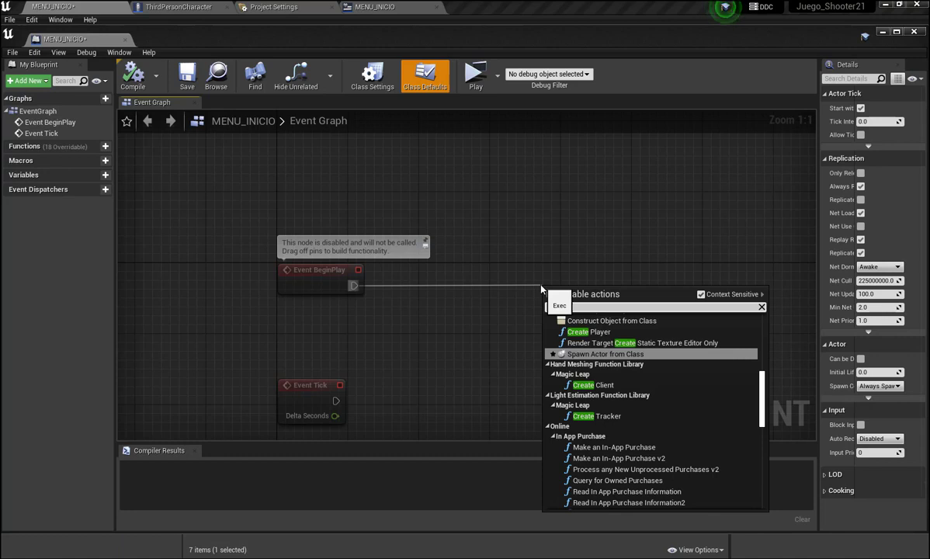
{"action": "type", "text": " widget"}
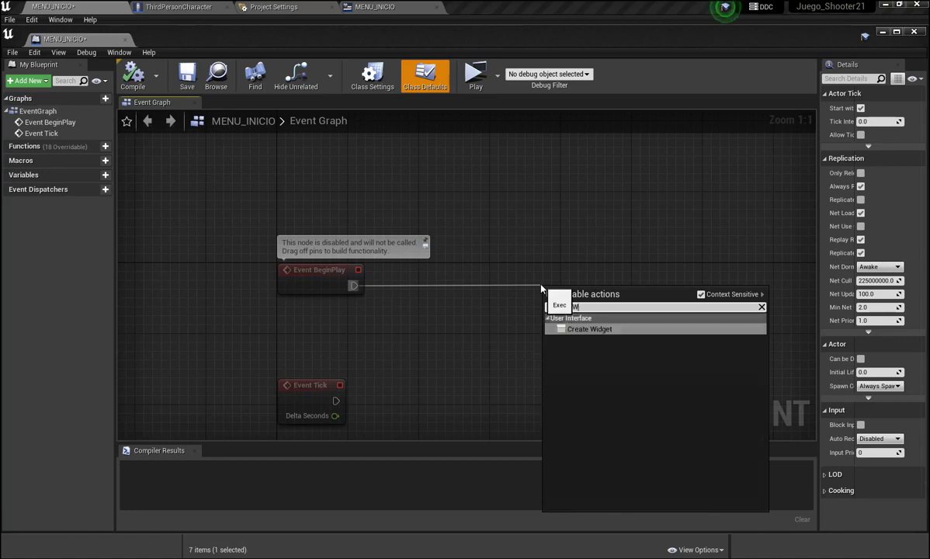
{"action": "left_click", "coordinate": [589, 328]}
{"action": "left_click_drag", "start_coordinate": [585, 295], "coordinate": [441, 278]}
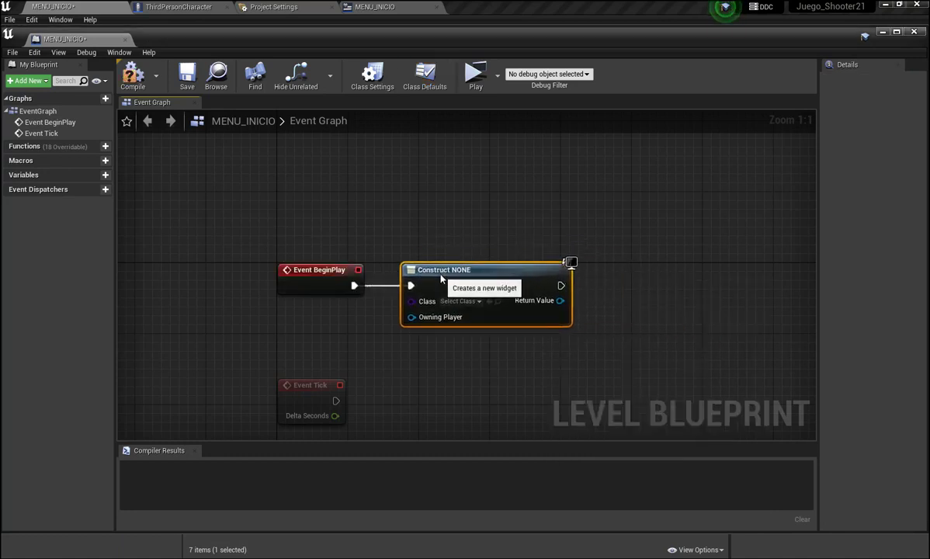
{"action": "right_click_drag", "start_coordinate": [444, 320], "coordinate": [448, 315]}
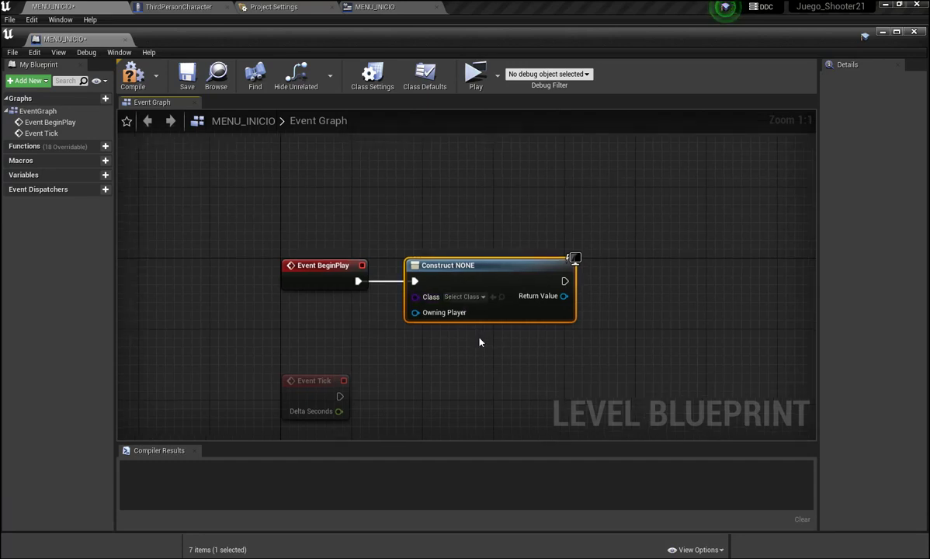
Set the Create Widget node's class to MENU_INICIO, then compile and save the Level Blueprint.
{"action": "left_click", "coordinate": [483, 296]}
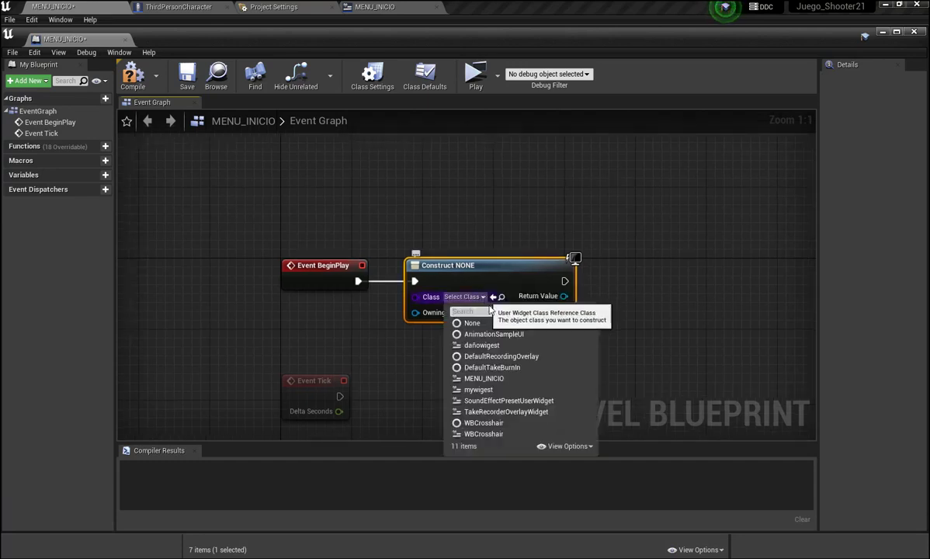
{"action": "left_click", "coordinate": [484, 379]}
{"action": "right_click_drag", "start_coordinate": [479, 378], "coordinate": [390, 369]}
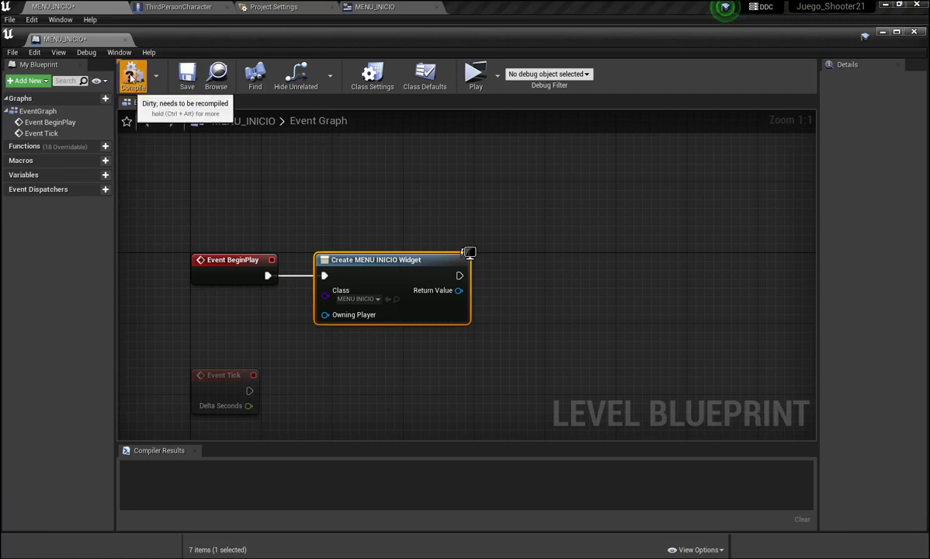
{"action": "left_click", "coordinate": [133, 75]}
{"action": "left_click", "coordinate": [184, 74]}
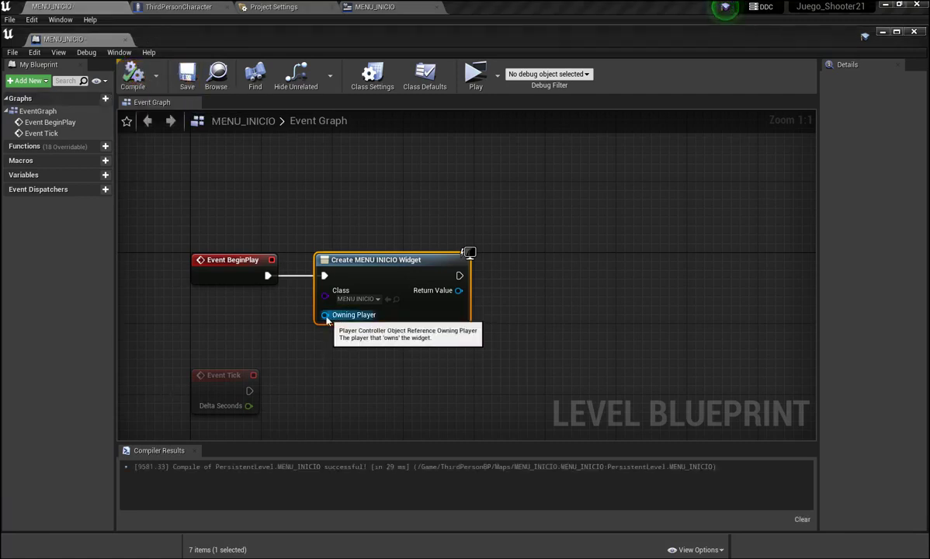
Connect a Get Player Controller node to the widget node's Owning Player input and place it directly beneath that node.
{"action": "left_click_drag", "start_coordinate": [324, 314], "coordinate": [340, 366]}
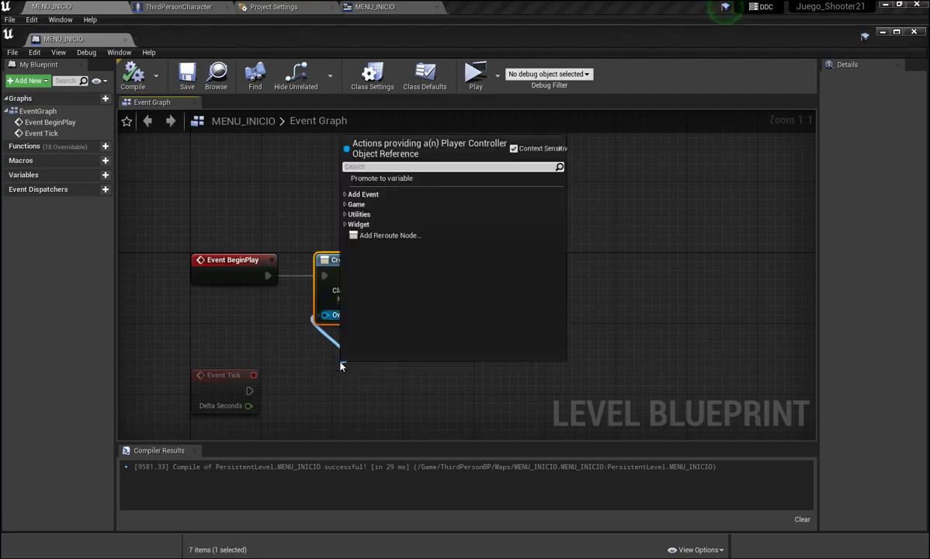
{"action": "type", "text": "GETPL"}
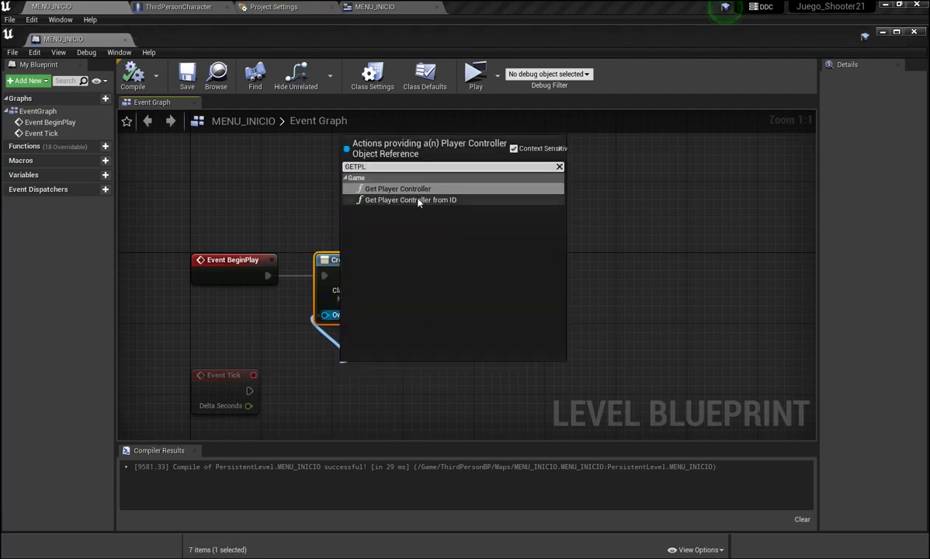
{"action": "left_click", "coordinate": [394, 188]}
{"action": "left_click_drag", "start_coordinate": [370, 365], "coordinate": [373, 339]}
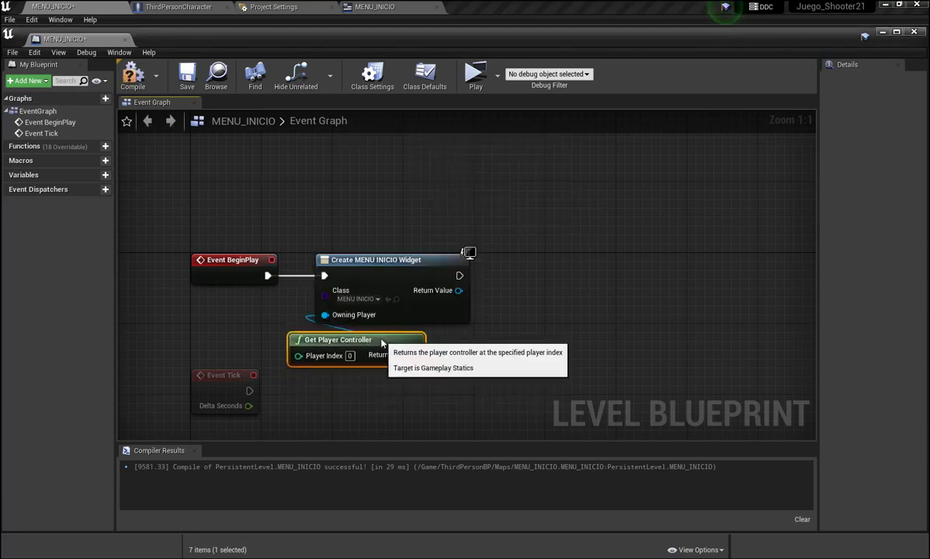
Add an Add to Viewport node from the Create MENU INICIO Widget node's Return Value.
{"action": "right_click_drag", "start_coordinate": [391, 219], "coordinate": [290, 169]}
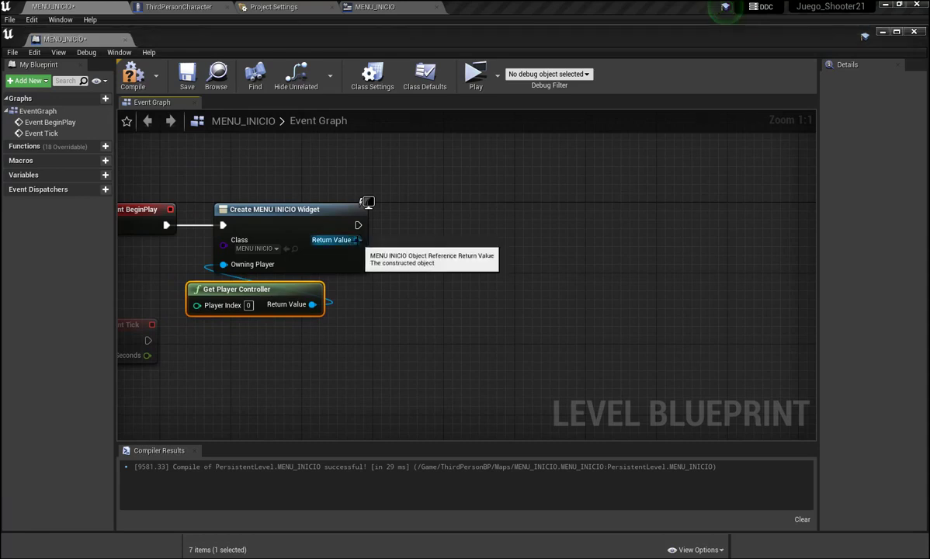
{"action": "left_click_drag", "start_coordinate": [356, 240], "coordinate": [390, 252]}
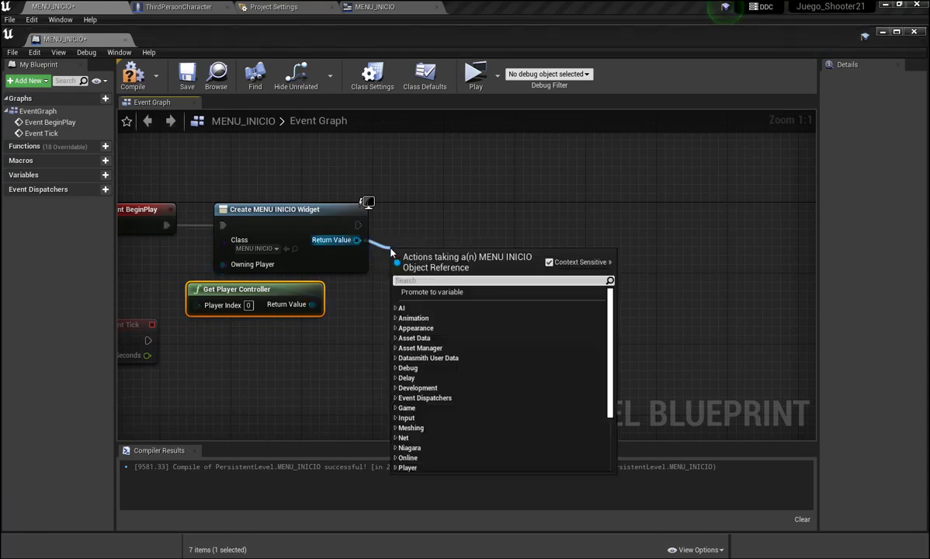
{"action": "type", "text": "ADD"}
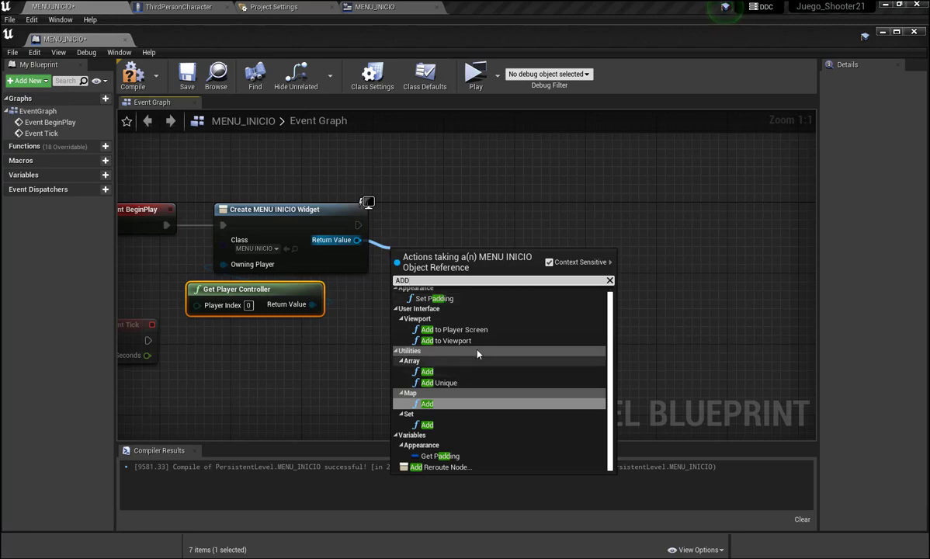
{"action": "left_click", "coordinate": [448, 340]}
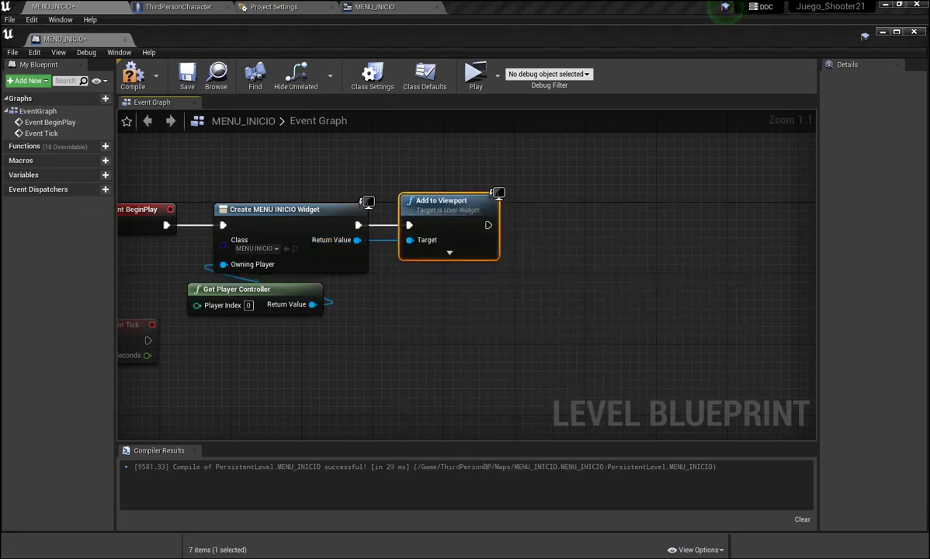
Try adding a Play Animation node from Add to Viewport's execution output, and delete it.
{"action": "right_click_drag", "start_coordinate": [361, 301], "coordinate": [384, 282]}
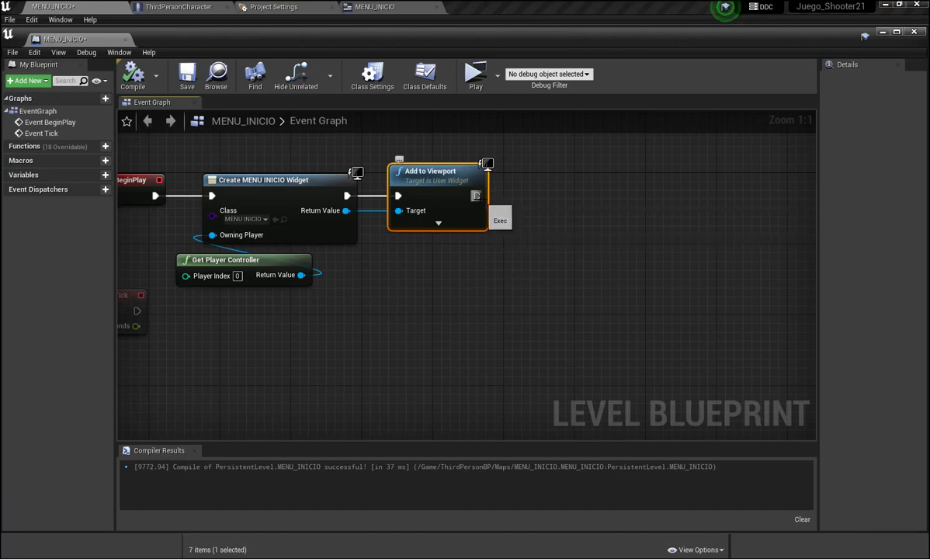
{"action": "left_click_drag", "start_coordinate": [476, 196], "coordinate": [530, 192]}
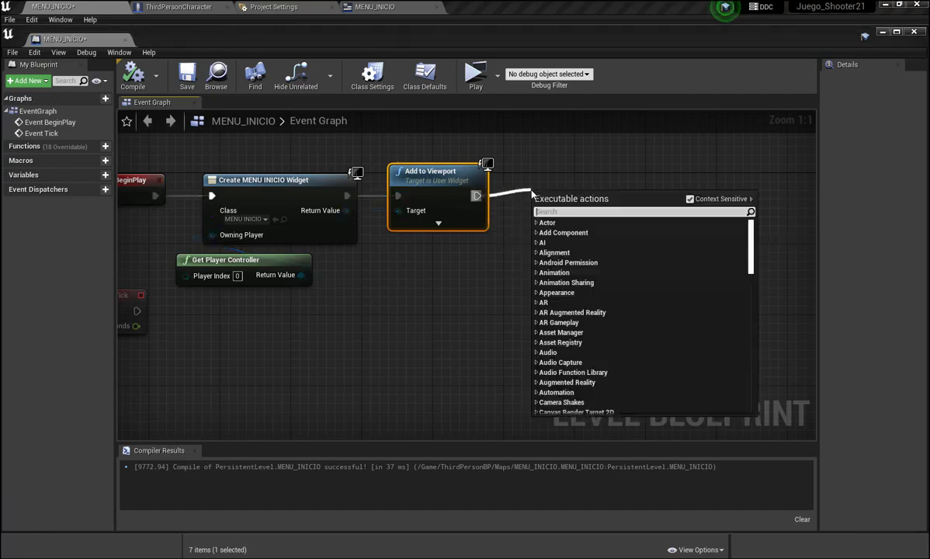
{"action": "type", "text": "PLA"}
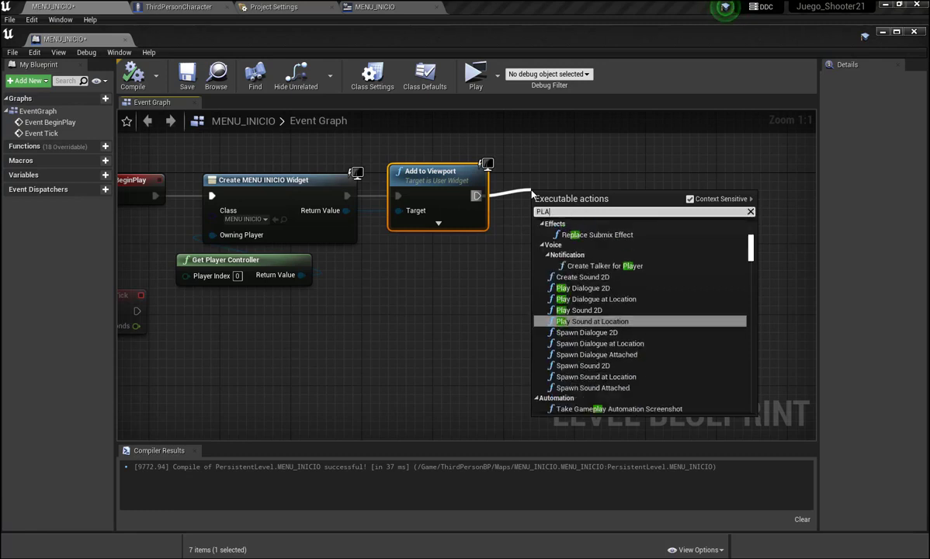
{"action": "type", "text": "Y"}
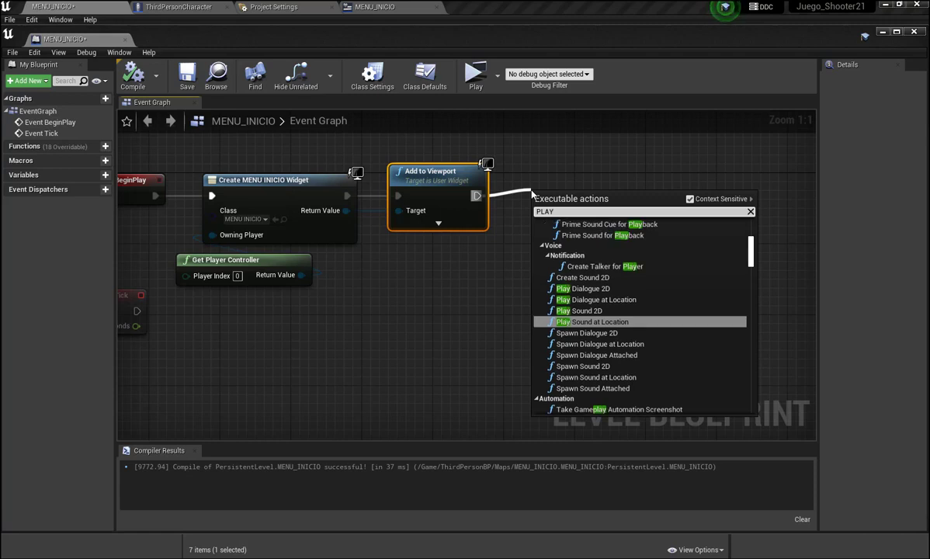
{"action": "scroll", "coordinate": [641, 330], "scroll_direction": "down", "scroll_amount": 8}
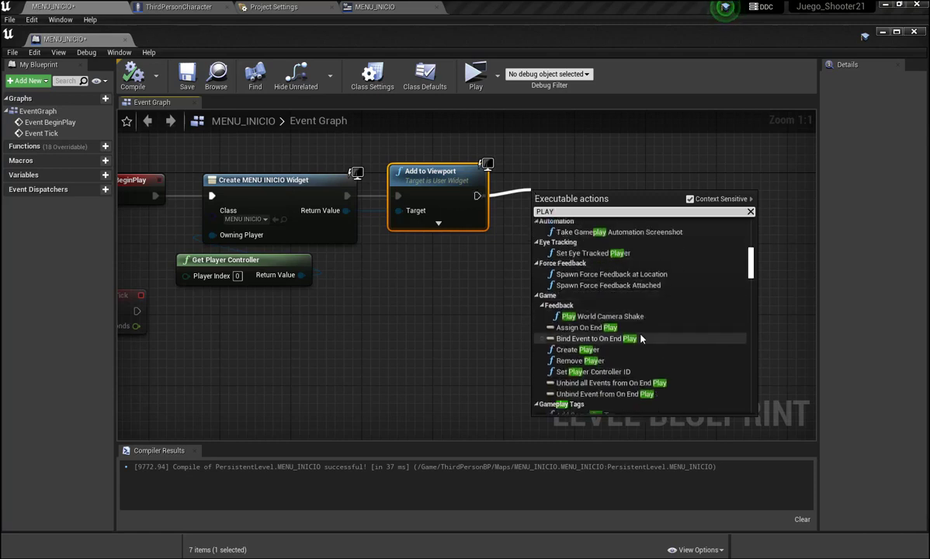
{"action": "scroll", "coordinate": [638, 340], "scroll_direction": "down", "scroll_amount": 10}
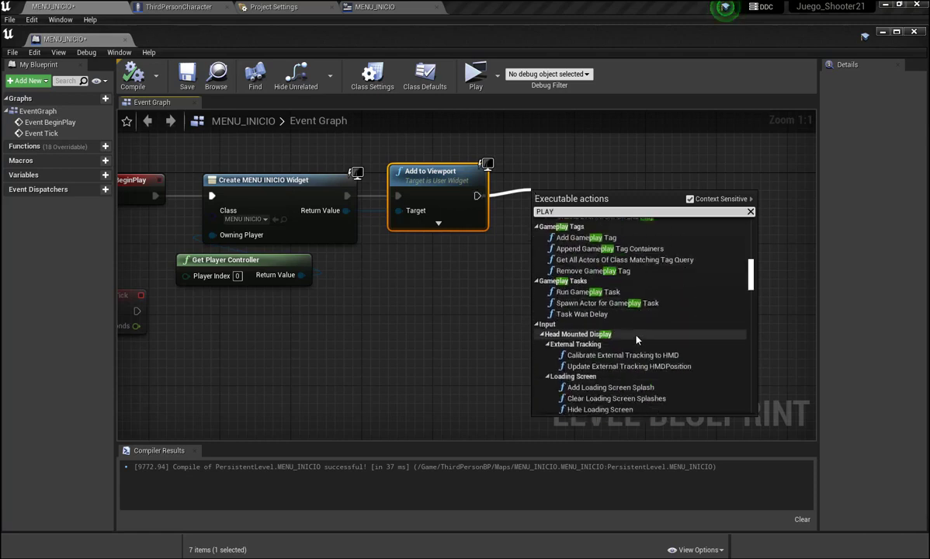
{"action": "scroll", "coordinate": [634, 342], "scroll_direction": "down", "scroll_amount": 5}
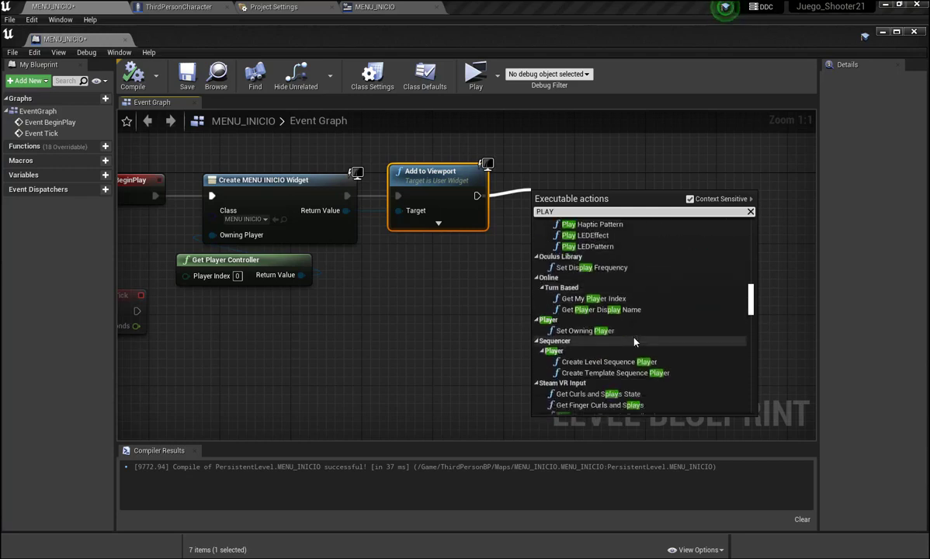
{"action": "scroll", "coordinate": [634, 341], "scroll_direction": "down", "scroll_amount": 5}
{"action": "scroll", "coordinate": [634, 342], "scroll_direction": "down", "scroll_amount": 3}
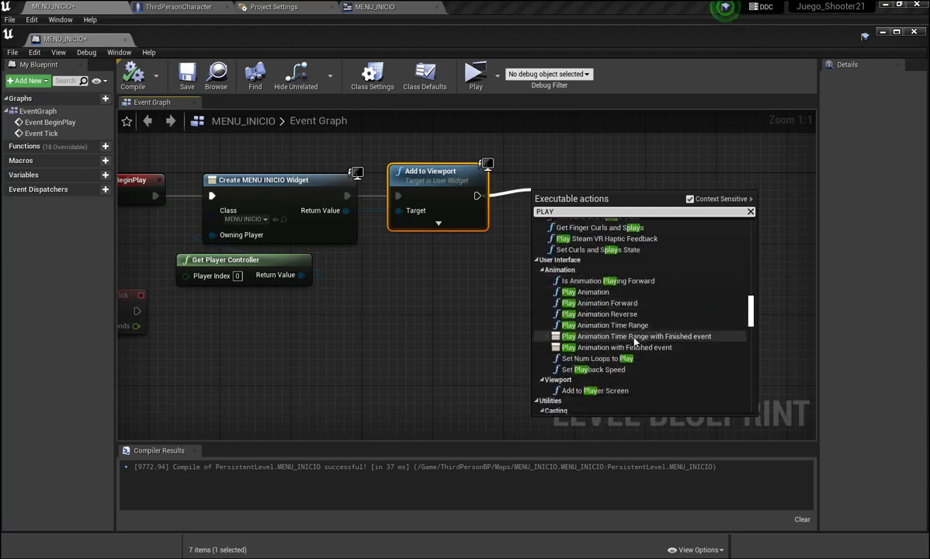
{"action": "left_click", "coordinate": [579, 292]}
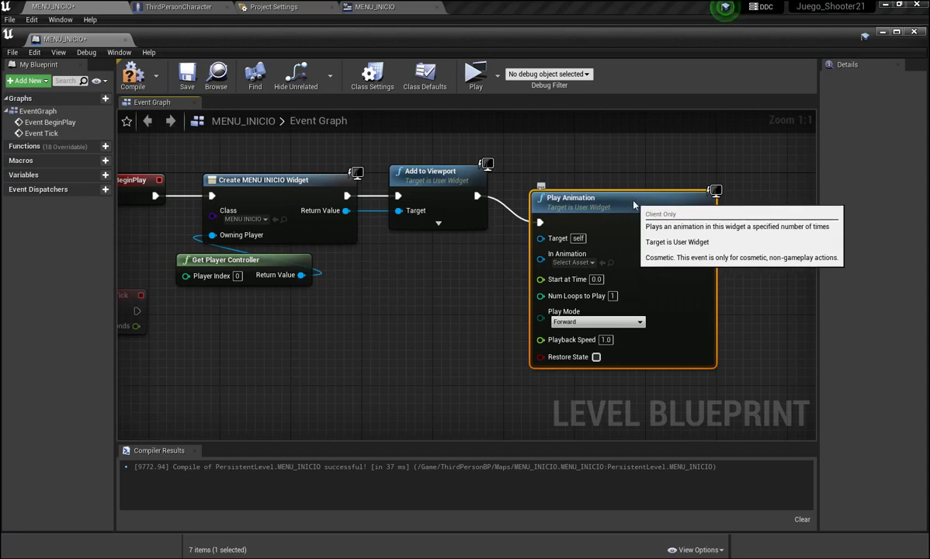
{"action": "key", "text": "Delete"}
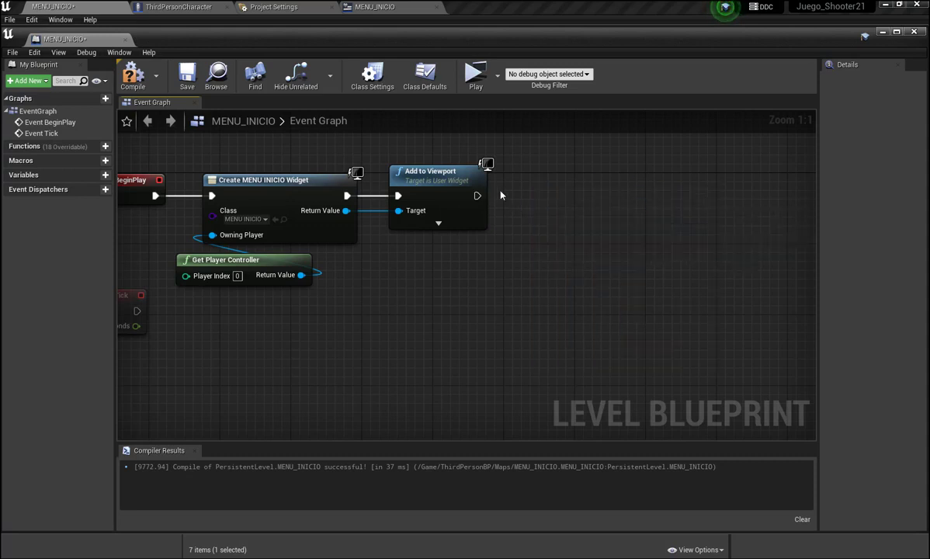
Search the executable actions available from Add to Viewport's execution output for a media "PLAY" node.
{"action": "left_click_drag", "start_coordinate": [476, 195], "coordinate": [518, 204]}
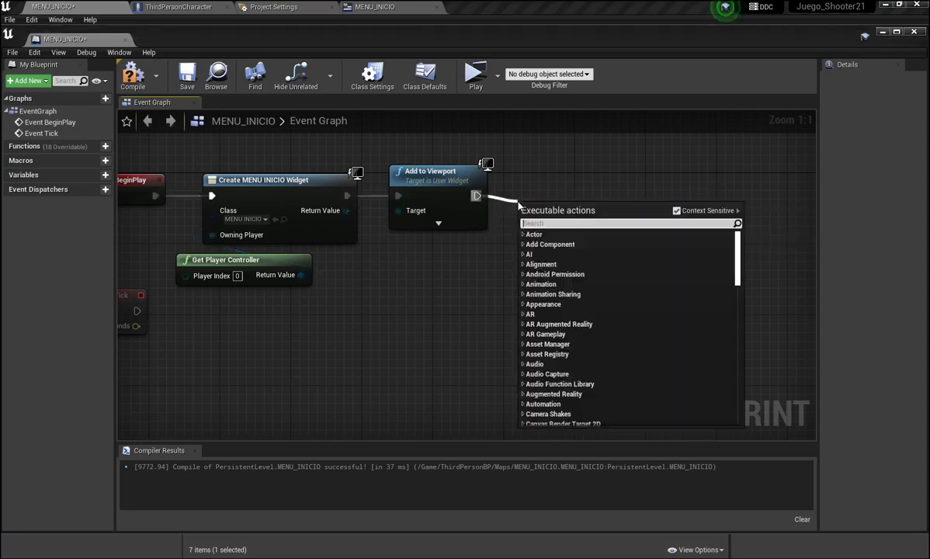
{"action": "type", "text": "PLAY"}
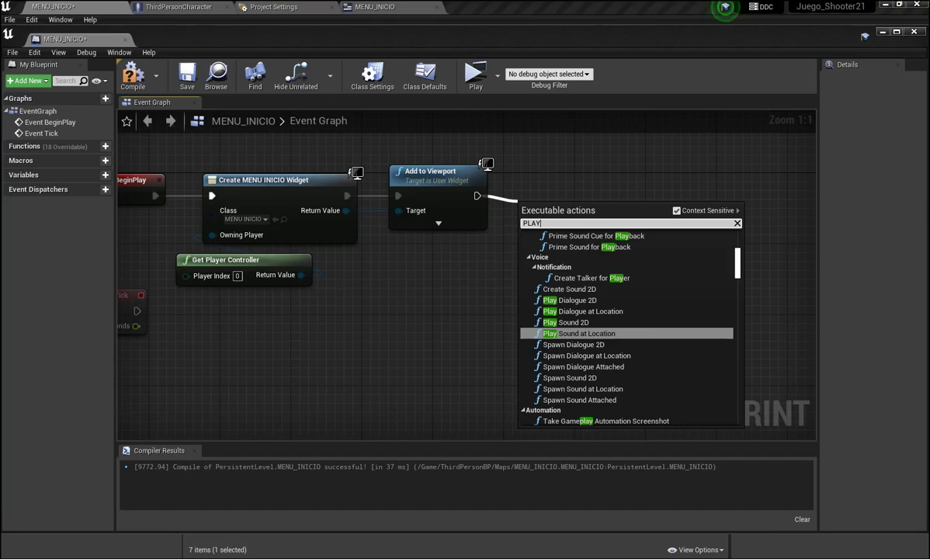
{"action": "key", "text": "Escape"}
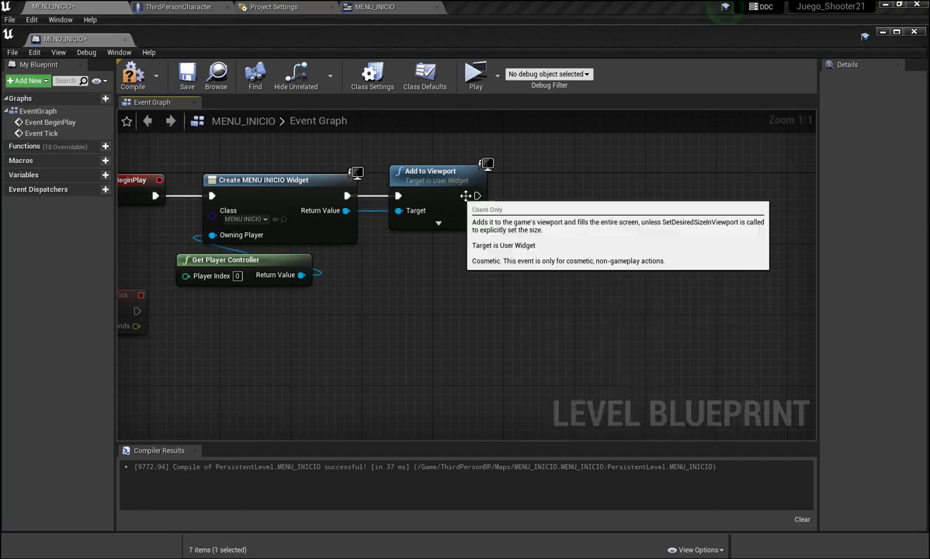
{"action": "left_click_drag", "start_coordinate": [477, 196], "coordinate": [526, 208]}
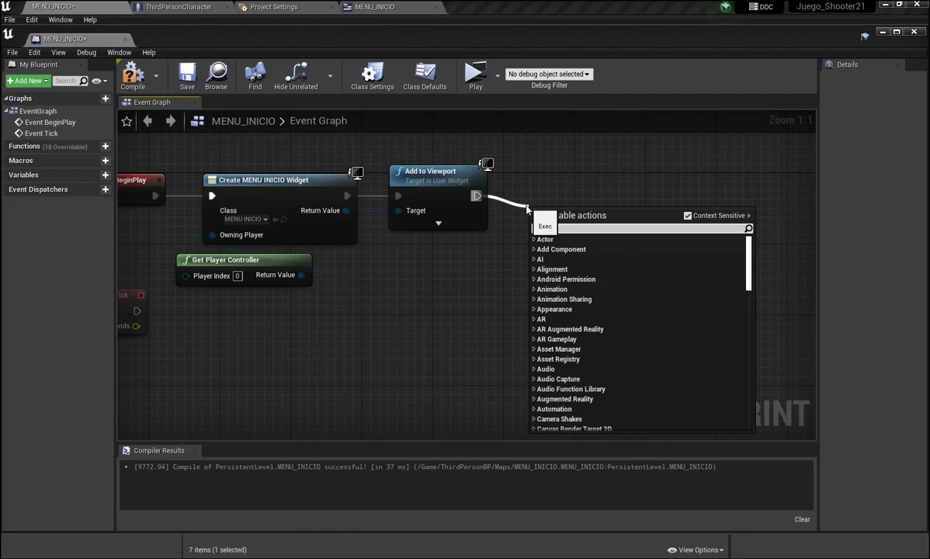
{"action": "type", "text": "plAY"}
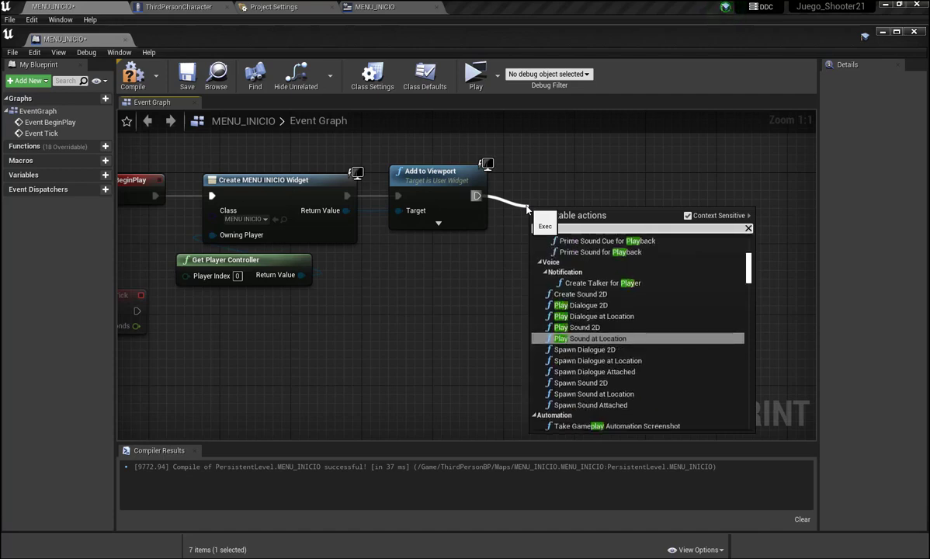
{"action": "scroll", "coordinate": [633, 305], "scroll_direction": "down", "scroll_amount": 7}
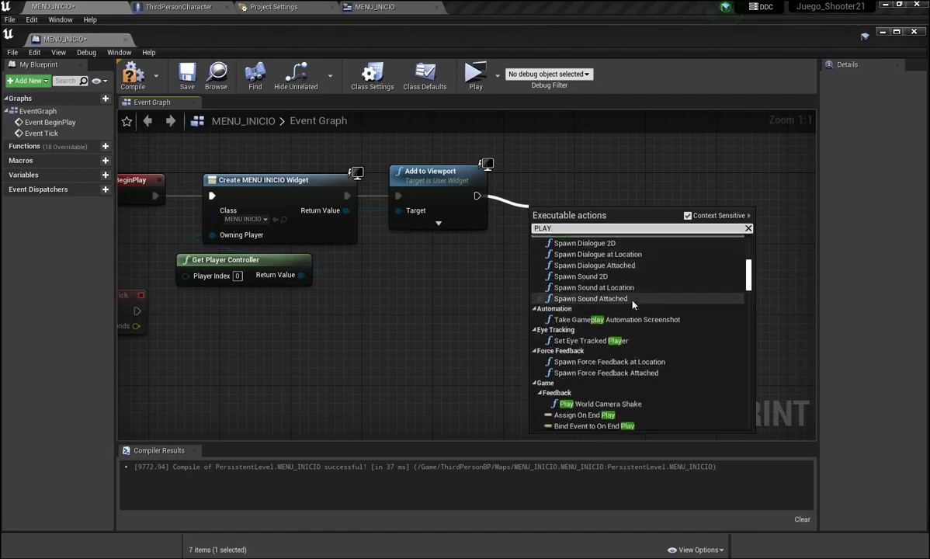
{"action": "scroll", "coordinate": [632, 305], "scroll_direction": "down", "scroll_amount": 6}
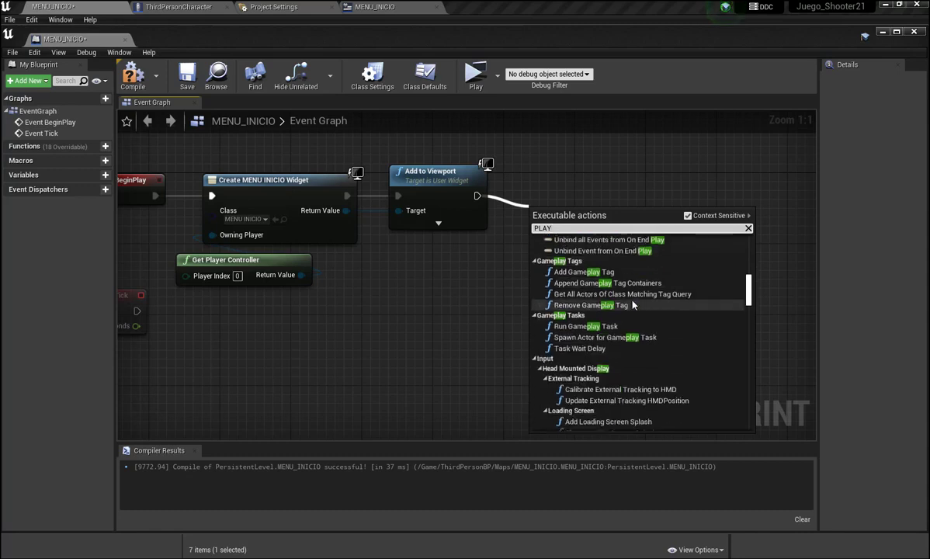
{"action": "scroll", "coordinate": [623, 311], "scroll_direction": "down", "scroll_amount": 6}
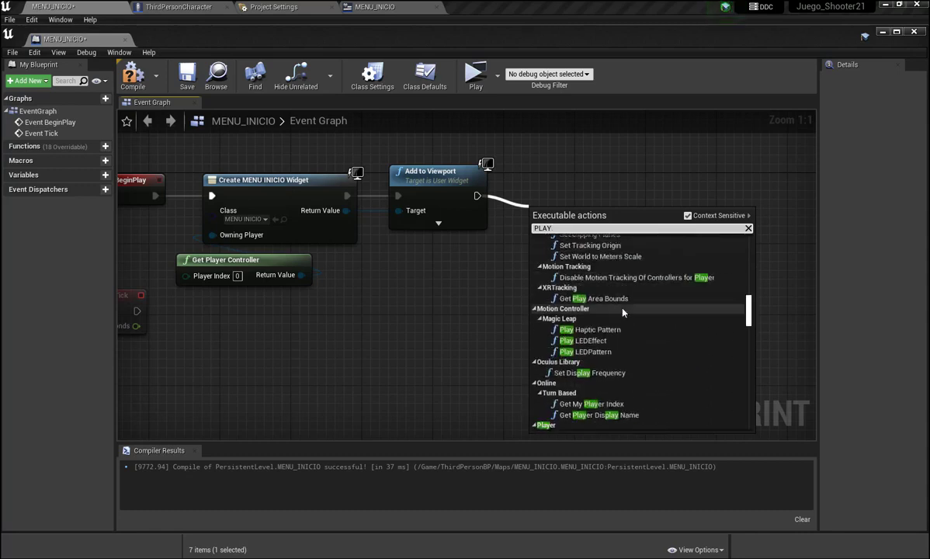
{"action": "scroll", "coordinate": [622, 311], "scroll_direction": "down", "scroll_amount": 6}
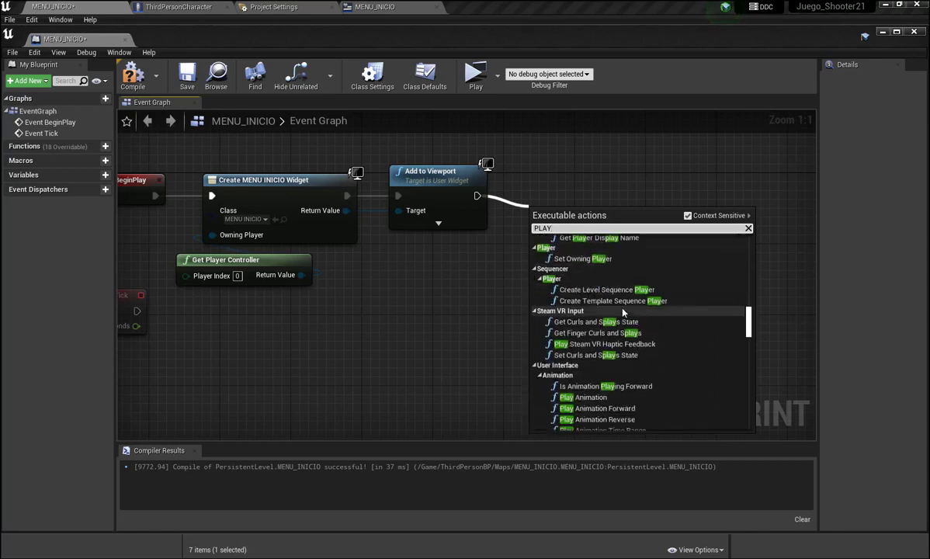
{"action": "scroll", "coordinate": [623, 311], "scroll_direction": "down", "scroll_amount": 2}
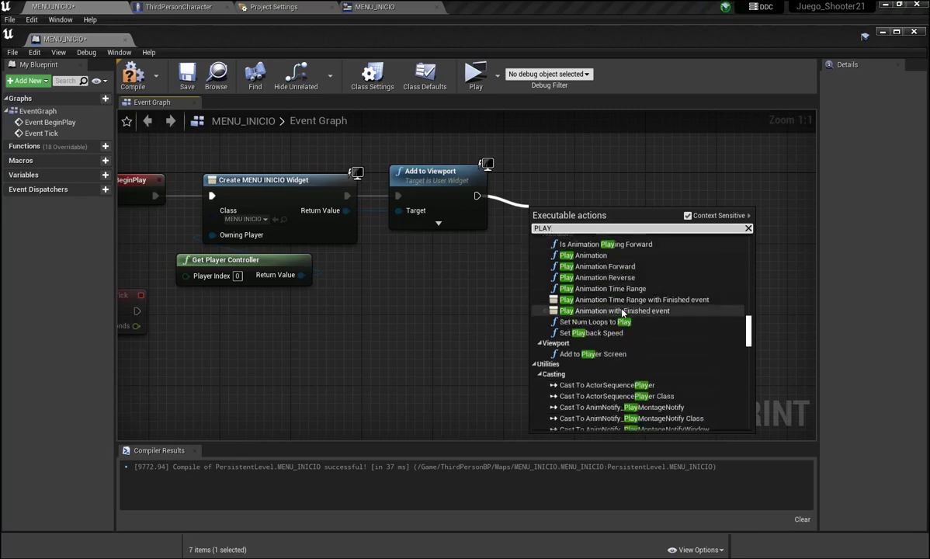
{"action": "scroll", "coordinate": [622, 311], "scroll_direction": "down", "scroll_amount": 10}
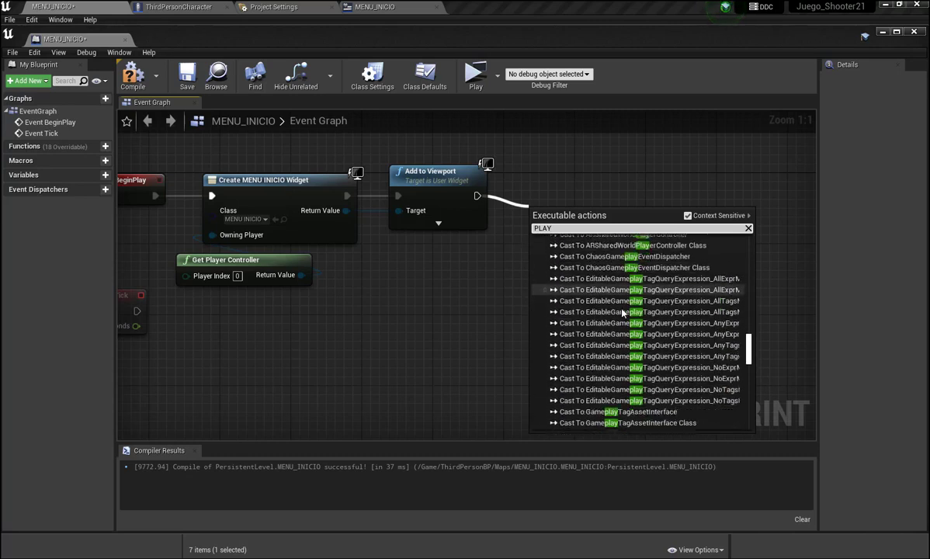
{"action": "scroll", "coordinate": [622, 313], "scroll_direction": "down", "scroll_amount": 12}
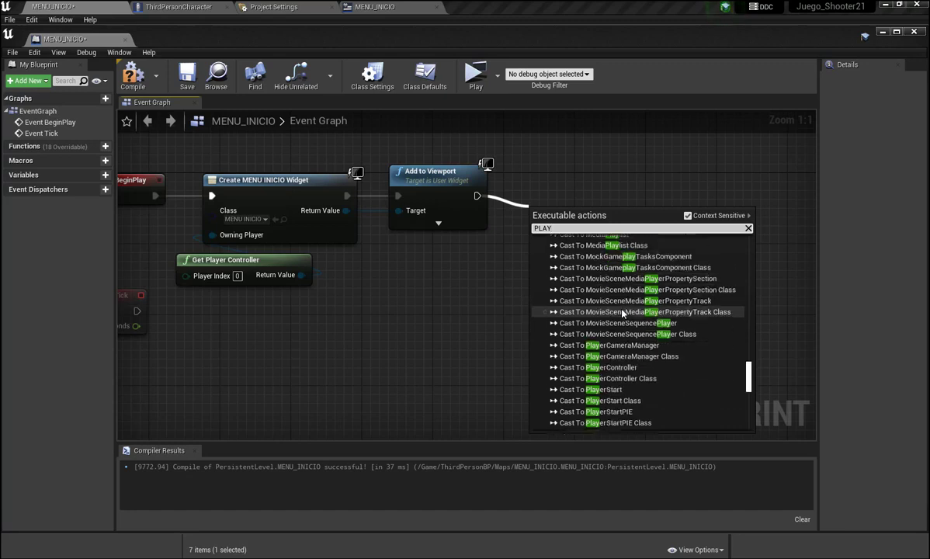
{"action": "scroll", "coordinate": [623, 313], "scroll_direction": "down", "scroll_amount": 8}
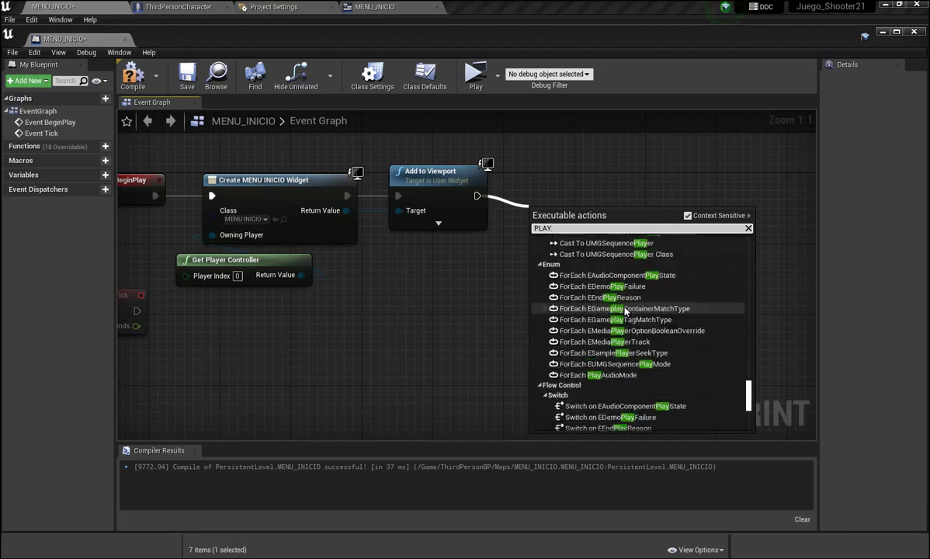
{"action": "scroll", "coordinate": [624, 311], "scroll_direction": "down", "scroll_amount": 10}
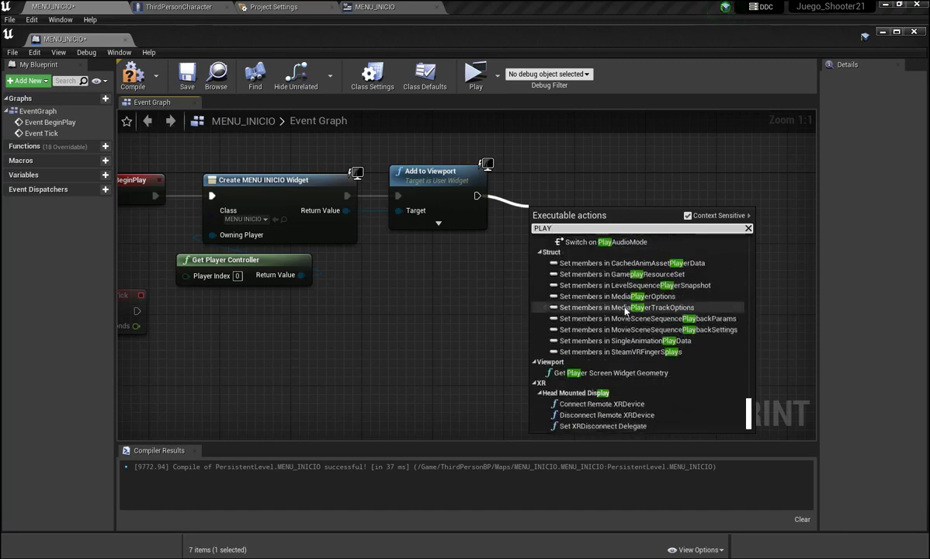
{"action": "left_click", "coordinate": [444, 317]}
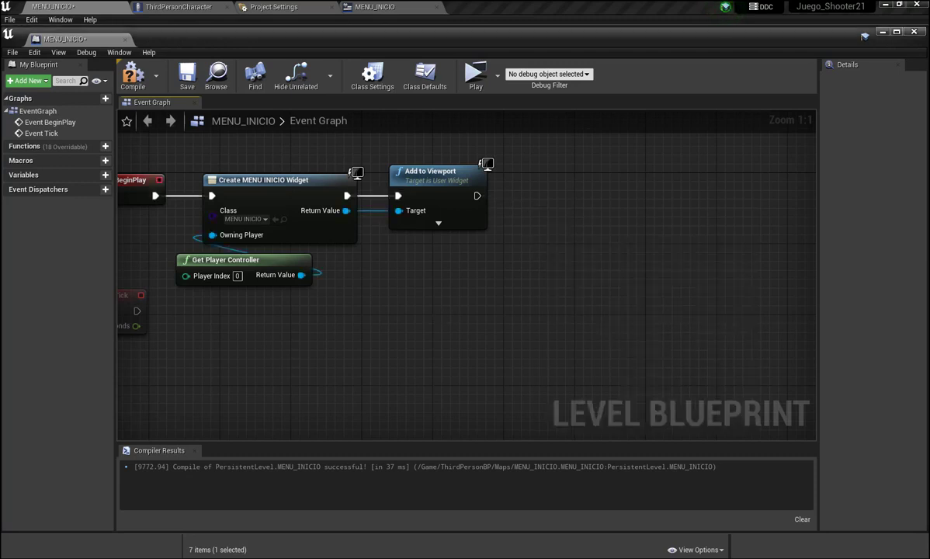
Create a new Level Blueprint variable named PLAY.
{"action": "right_click_drag", "start_coordinate": [290, 348], "coordinate": [603, 316]}
{"action": "right_click_drag", "start_coordinate": [535, 302], "coordinate": [512, 305]}
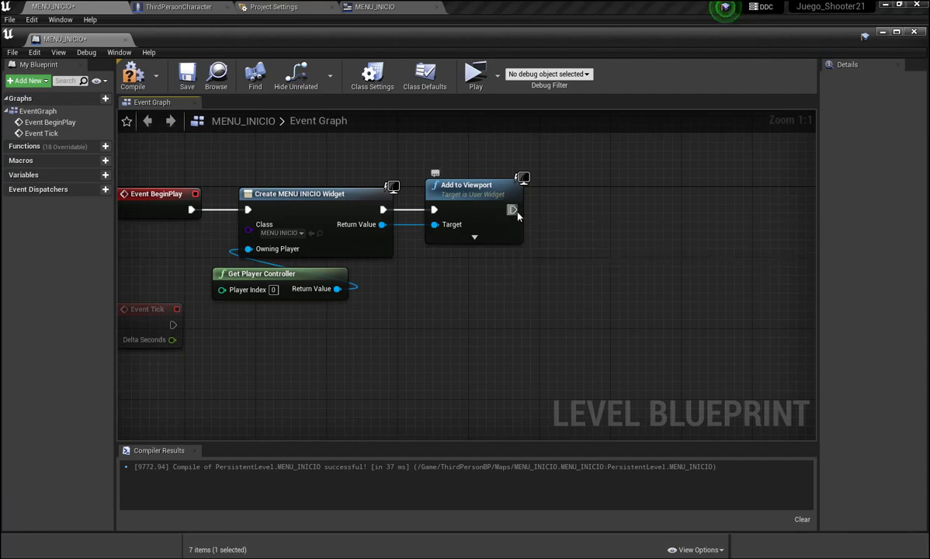
{"action": "left_click", "coordinate": [100, 176]}
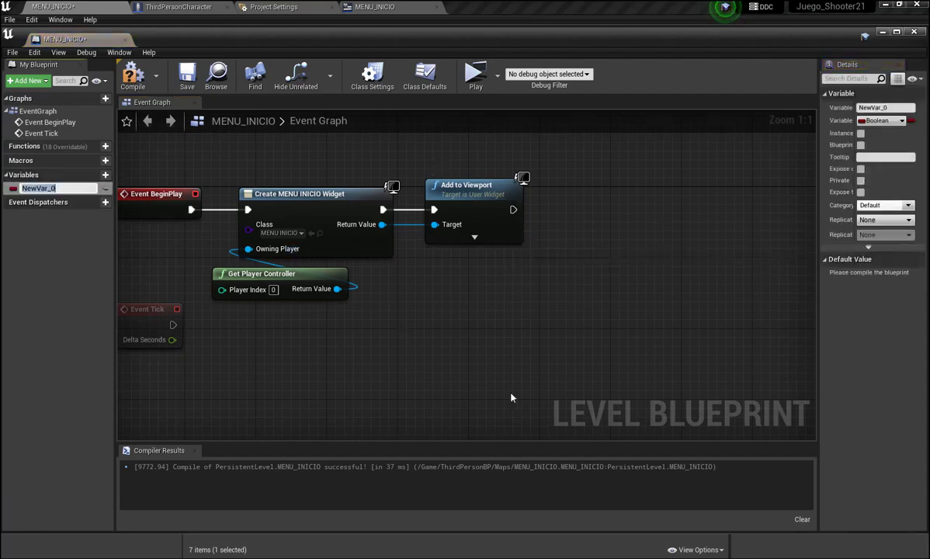
{"action": "type", "text": "PLAY"}
{"action": "key", "text": "Return"}
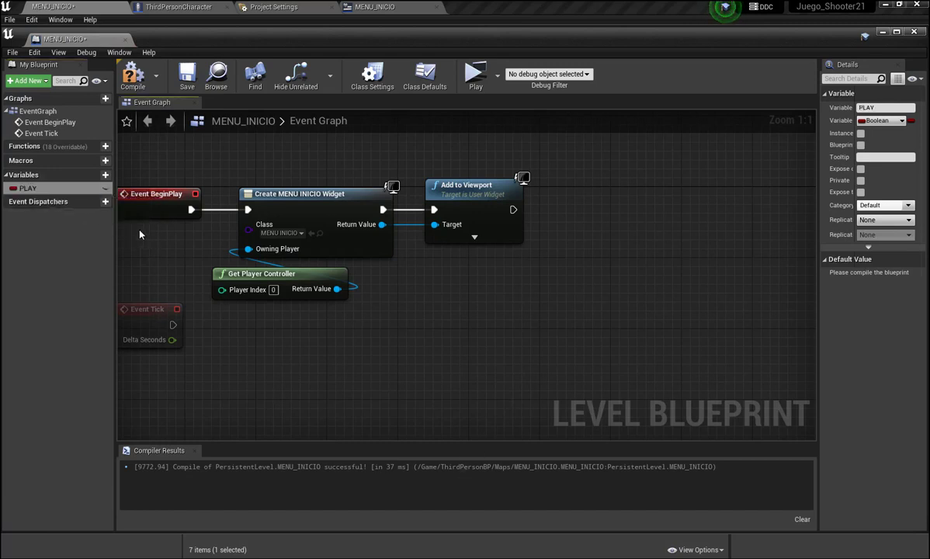
Set the PLAY variable's type to a Media Player object reference.
{"action": "left_click", "coordinate": [55, 189]}
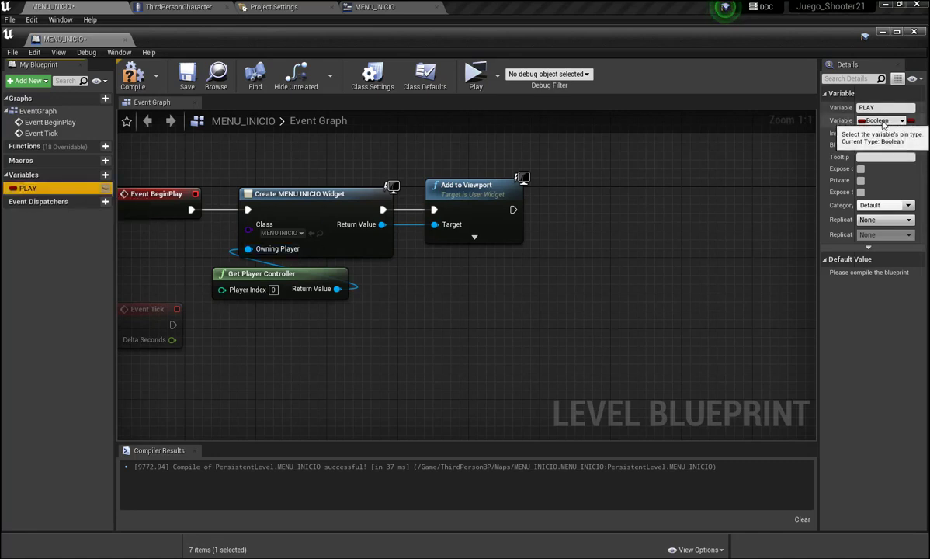
{"action": "left_click", "coordinate": [880, 121]}
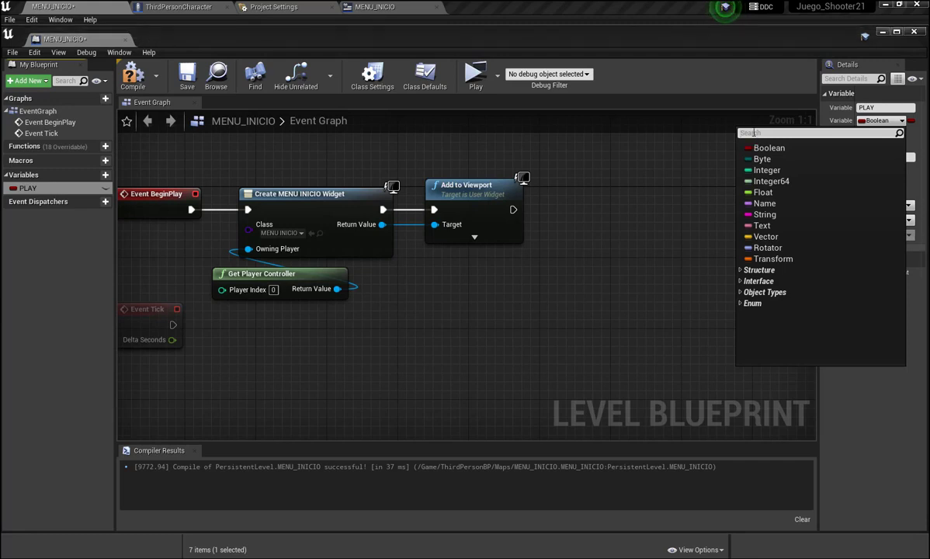
{"action": "type", "text": "MEDIA"}
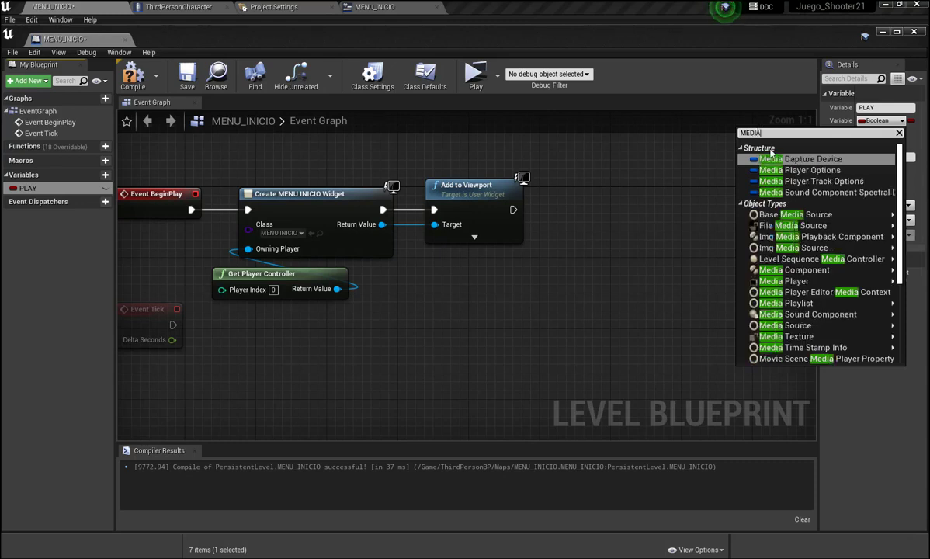
{"action": "left_click", "coordinate": [793, 282]}
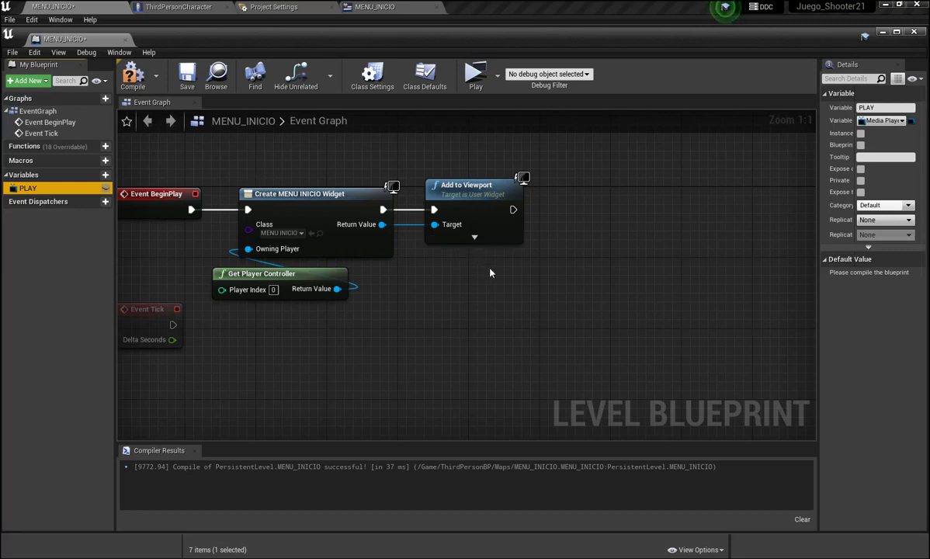
Place a getter node for the PLAY variable in the graph below Add to Viewport.
{"action": "right_click_drag", "start_coordinate": [503, 276], "coordinate": [417, 279]}
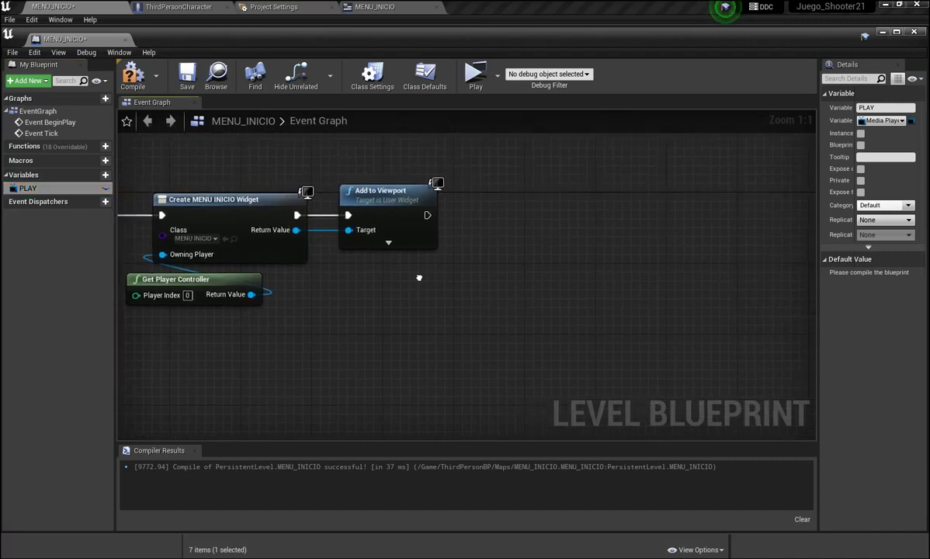
{"action": "left_click_drag", "start_coordinate": [44, 195], "coordinate": [375, 283]}
{"action": "left_click", "coordinate": [394, 291]}
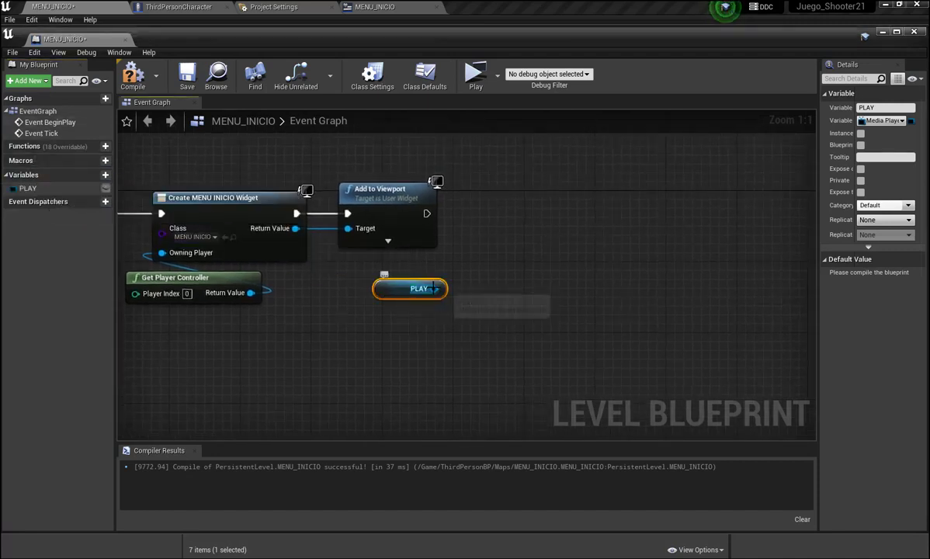
Add a media player Play node targeting the PLAY reference and run it after Add to Viewport.
{"action": "left_click_drag", "start_coordinate": [437, 289], "coordinate": [471, 233]}
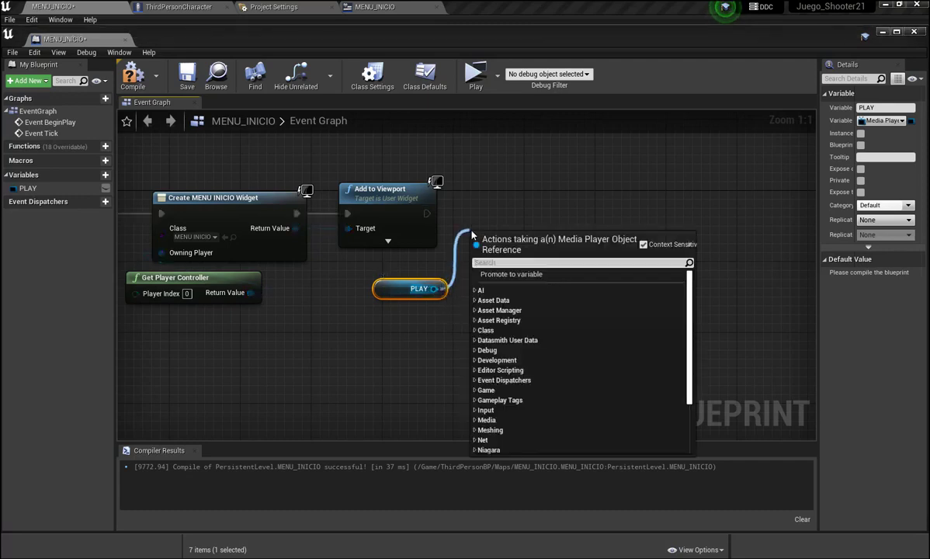
{"action": "type", "text": "PLAY"}
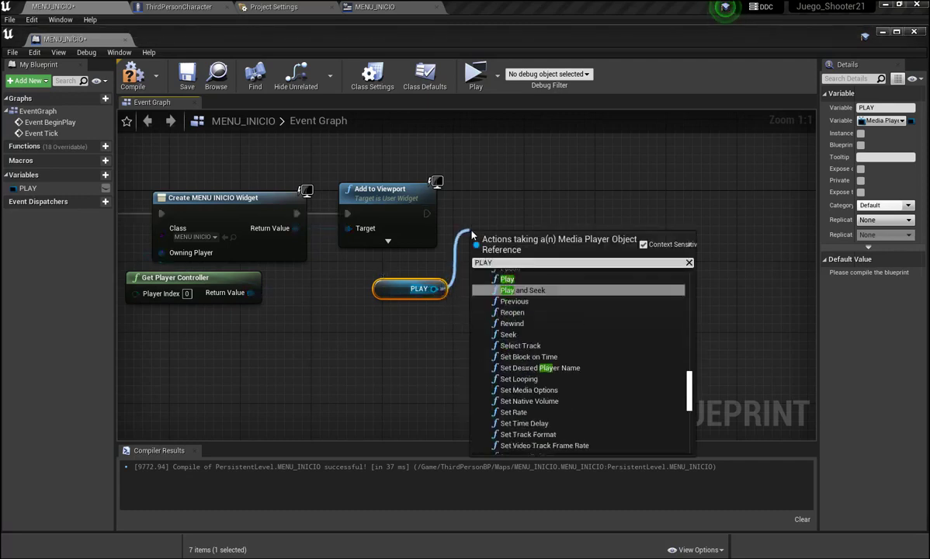
{"action": "left_click", "coordinate": [507, 278]}
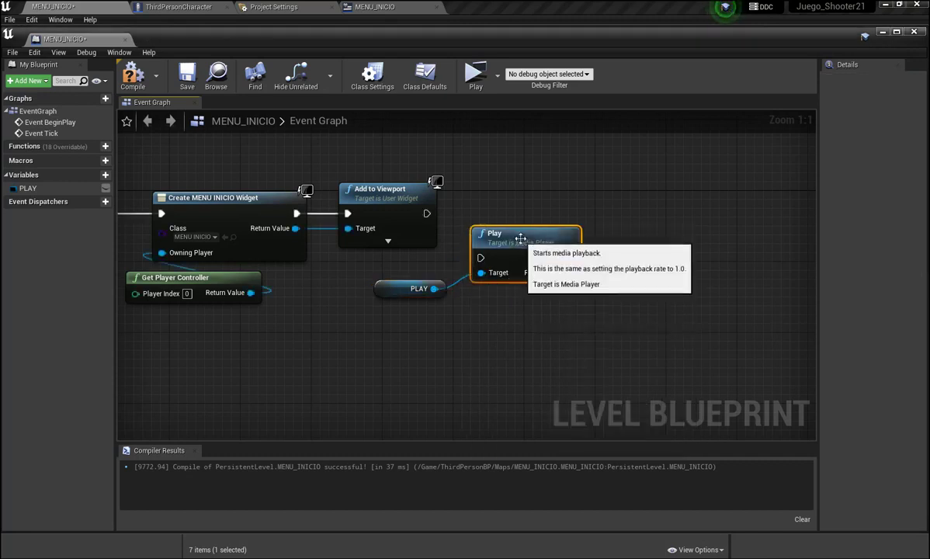
{"action": "left_click_drag", "start_coordinate": [512, 301], "coordinate": [520, 199]}
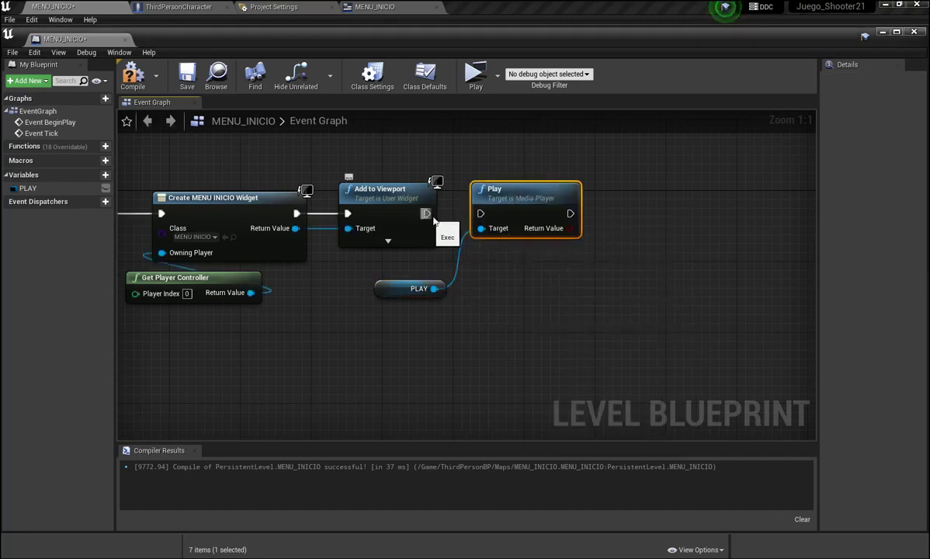
{"action": "left_click_drag", "start_coordinate": [426, 214], "coordinate": [480, 213]}
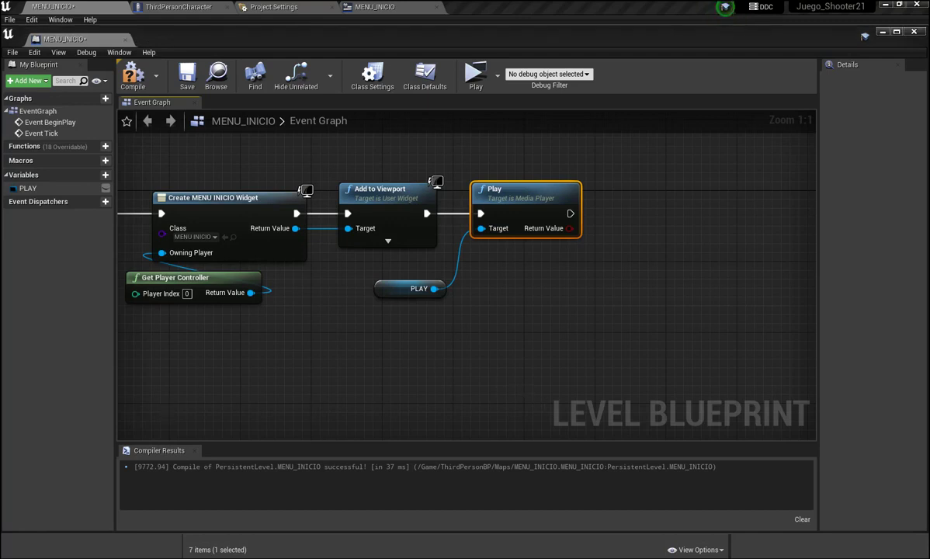
Add an Open Source node after the Play node and connect the PLAY reference to its Target.
{"action": "left_click_drag", "start_coordinate": [570, 213], "coordinate": [611, 219]}
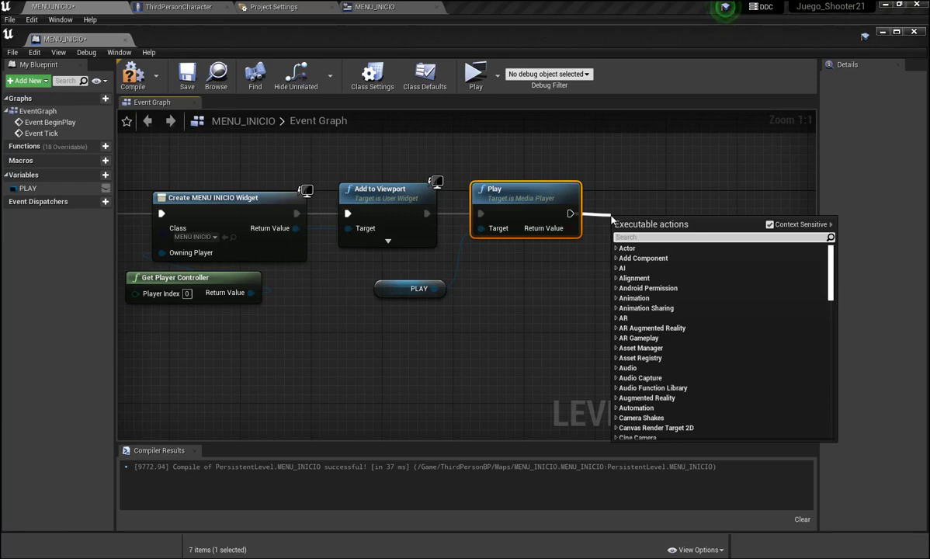
{"action": "type", "text": "OPEN"}
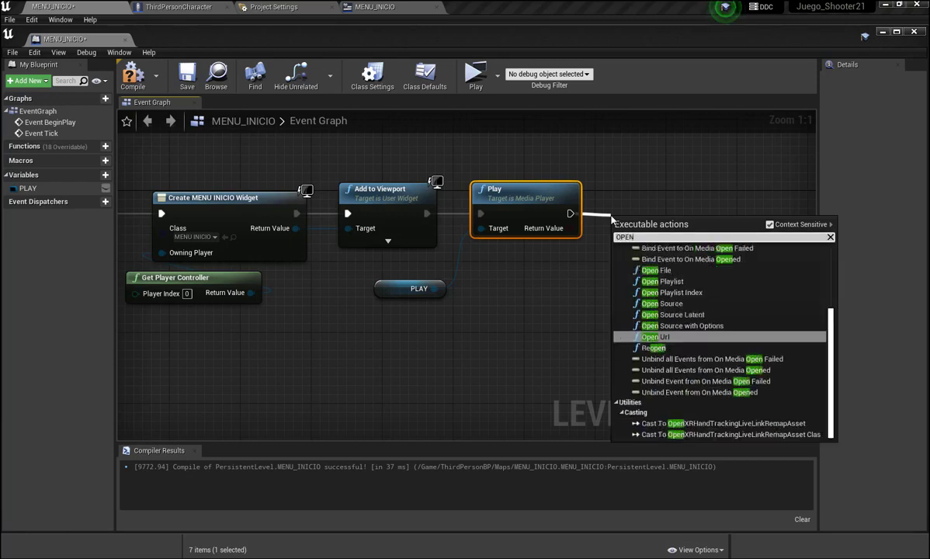
{"action": "left_click", "coordinate": [668, 304]}
{"action": "right_click_drag", "start_coordinate": [556, 312], "coordinate": [462, 299]}
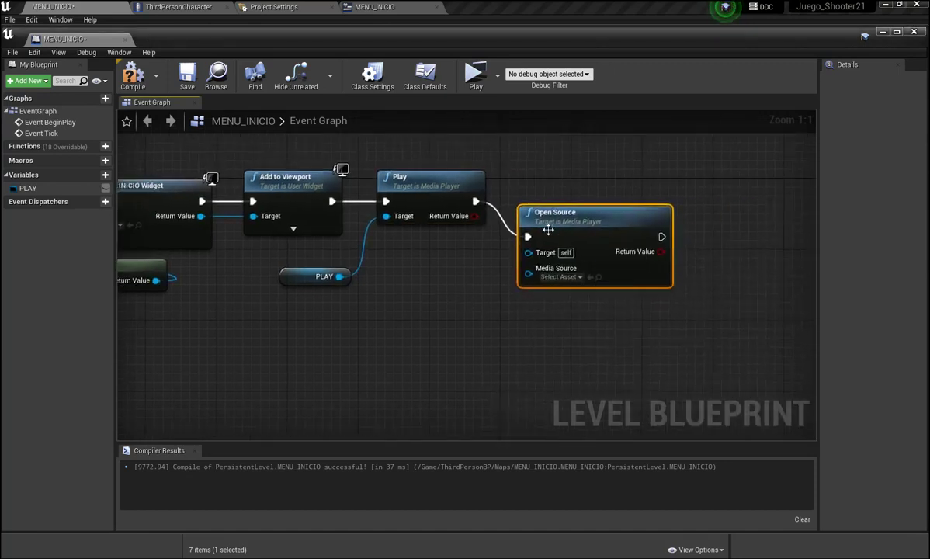
{"action": "left_click_drag", "start_coordinate": [557, 219], "coordinate": [565, 193]}
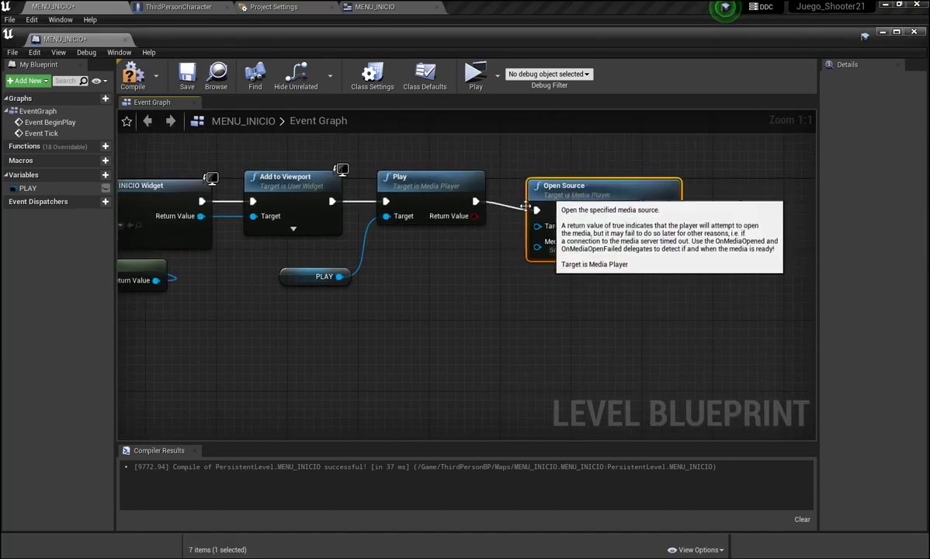
{"action": "left_click_drag", "start_coordinate": [339, 276], "coordinate": [536, 225]}
Compile the Level Blueprint and open the asset choices for the PLAY variable's default value.
{"action": "left_click", "coordinate": [295, 276]}
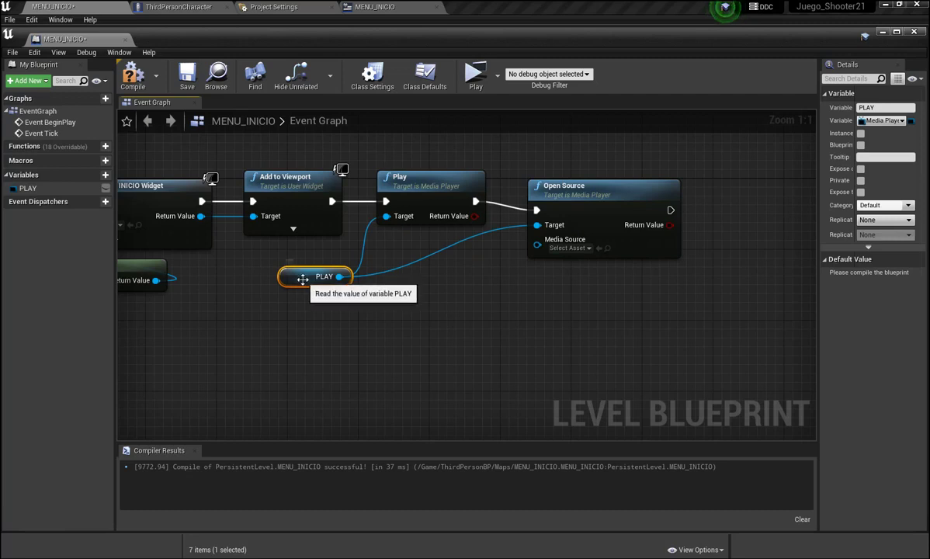
{"action": "left_click", "coordinate": [131, 72]}
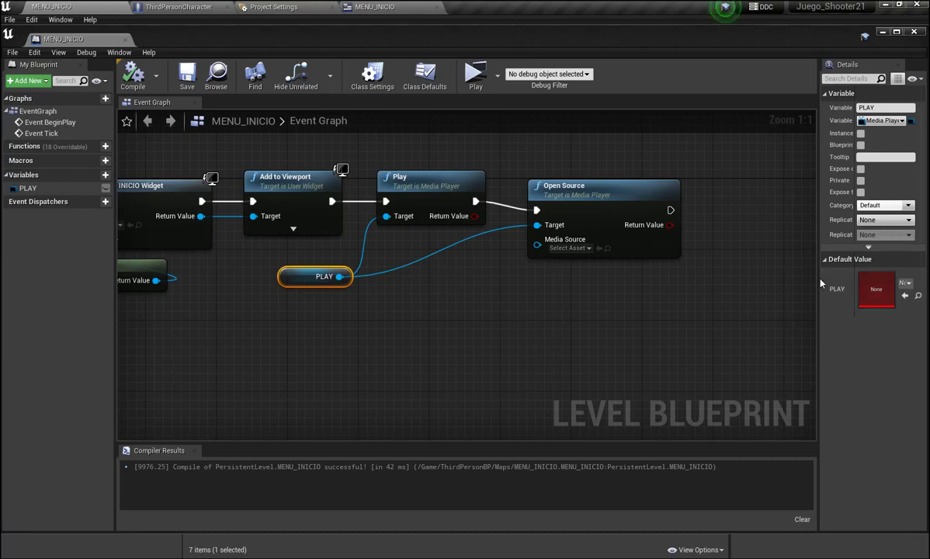
{"action": "left_click_drag", "start_coordinate": [818, 281], "coordinate": [726, 277]}
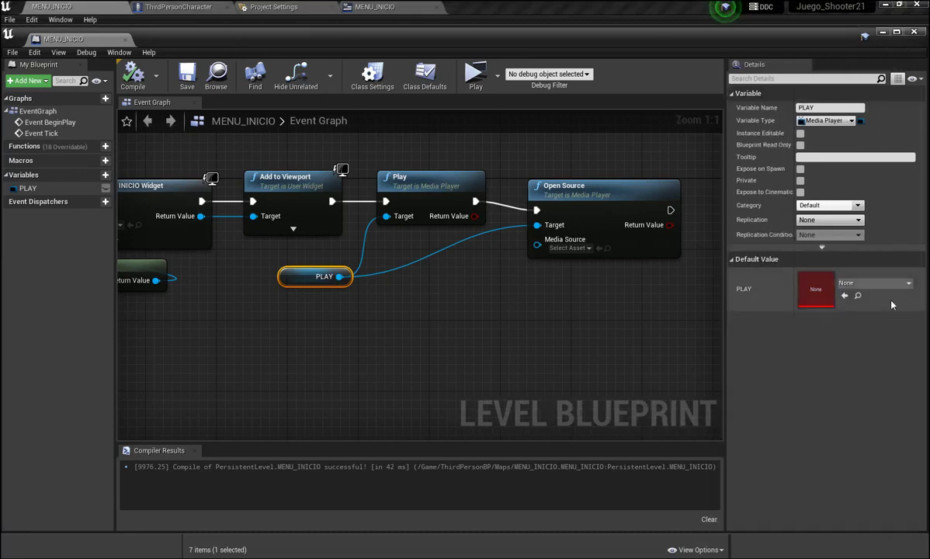
{"action": "left_click", "coordinate": [909, 284]}
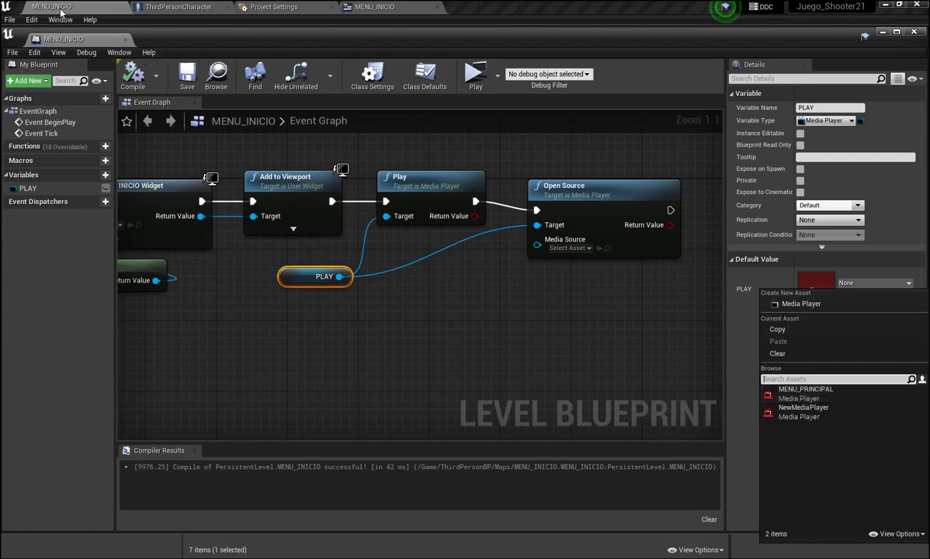
Dock the Level Blueprint in the main editor window and check the media player asset in the MOVIES folder.
{"action": "left_click_drag", "start_coordinate": [73, 39], "coordinate": [196, 5]}
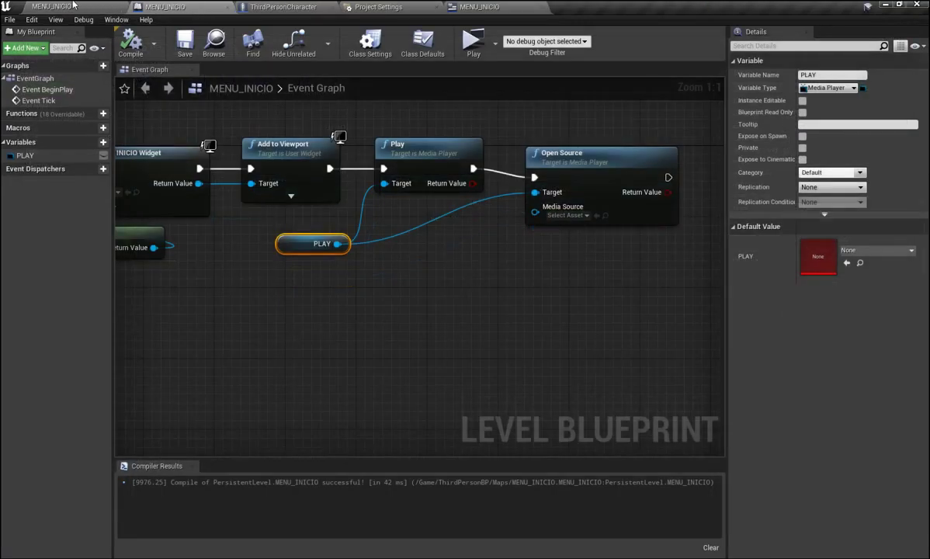
{"action": "left_click", "coordinate": [66, 6]}
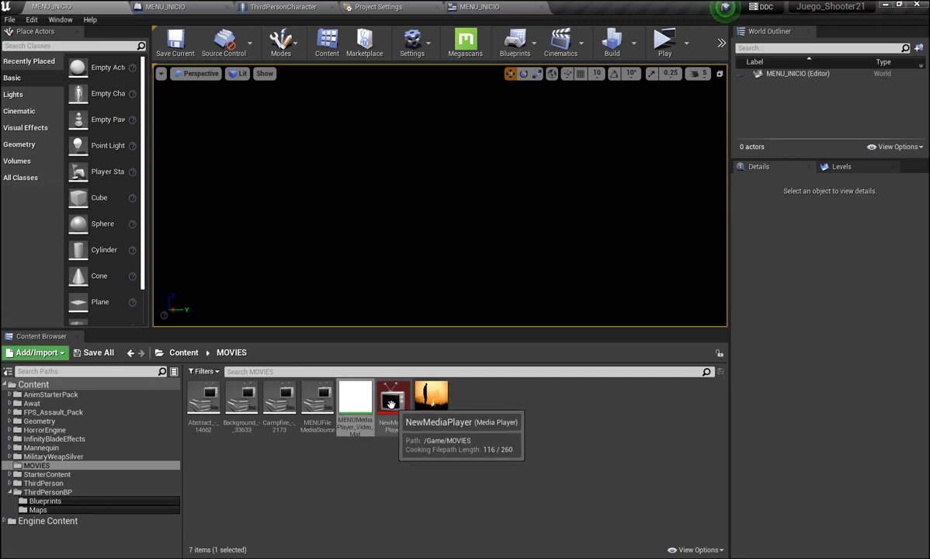
{"action": "left_click", "coordinate": [482, 9]}
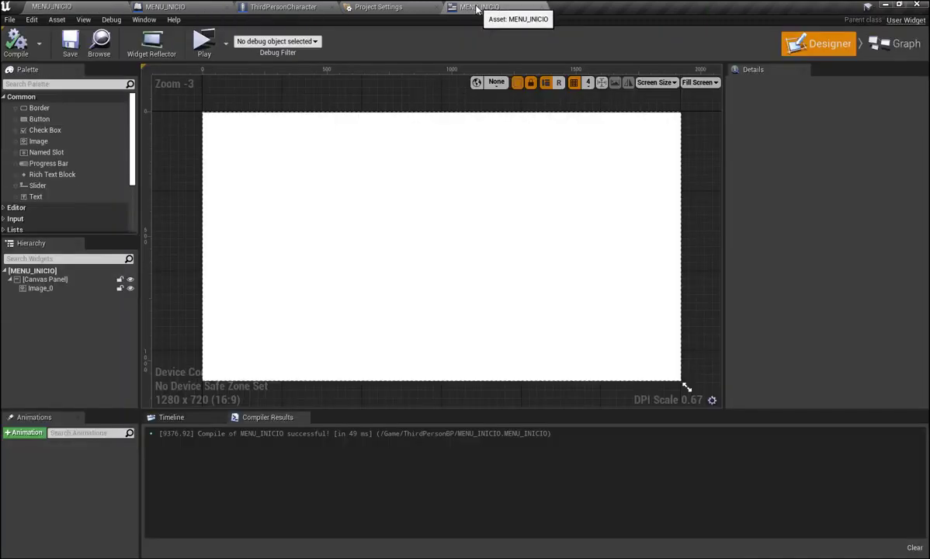
{"action": "left_click", "coordinate": [387, 8]}
{"action": "left_click", "coordinate": [256, 9]}
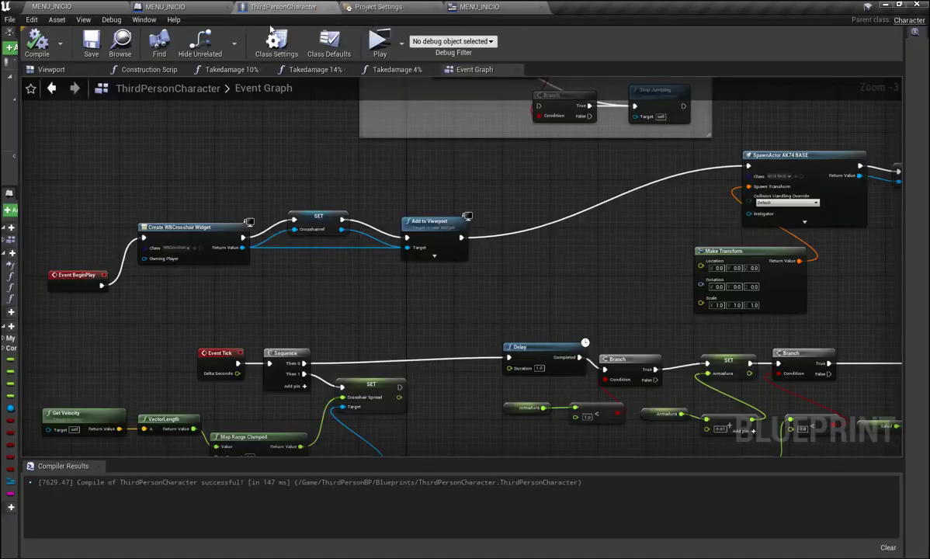
{"action": "left_click", "coordinate": [177, 8]}
Set the PLAY variable's default value to the NewMediaPlayer asset.
{"action": "right_click_drag", "start_coordinate": [465, 270], "coordinate": [313, 315]}
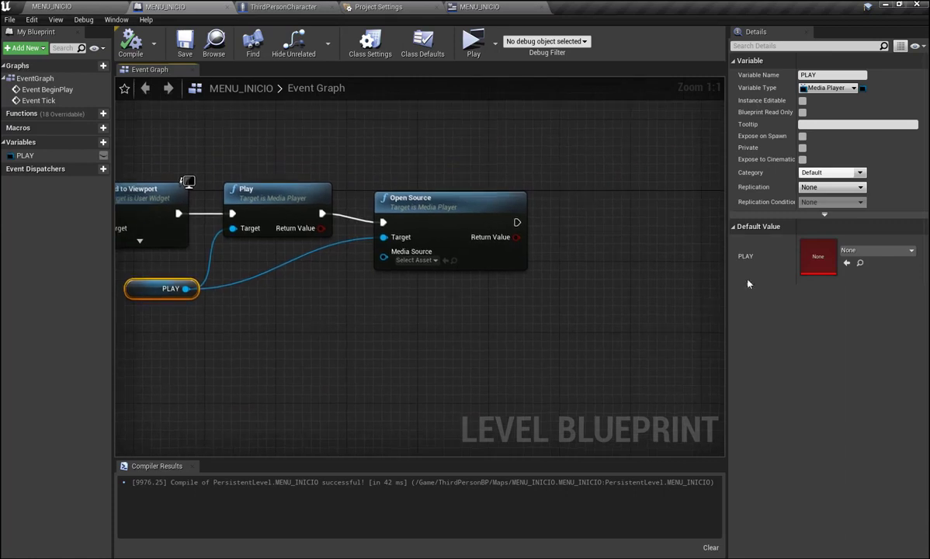
{"action": "left_click", "coordinate": [875, 250]}
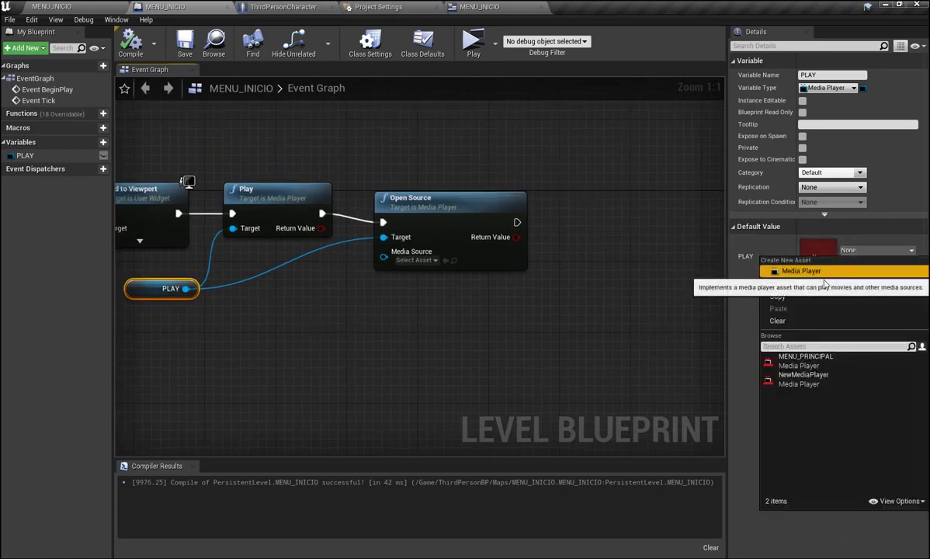
{"action": "left_click", "coordinate": [784, 379]}
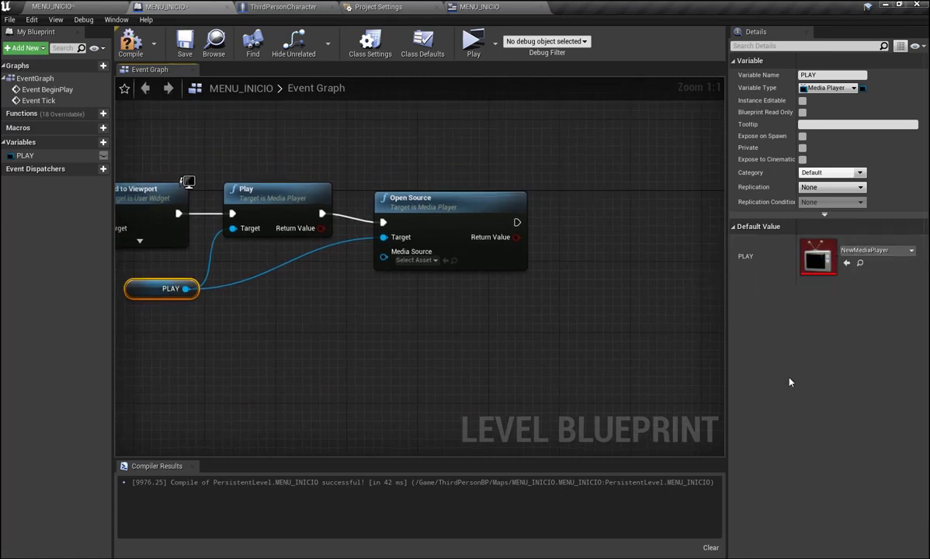
Add a Set Show Mouse Cursor node from Get Player Controller's return value, placing it past Open Source.
{"action": "right_click_drag", "start_coordinate": [552, 304], "coordinate": [522, 309]}
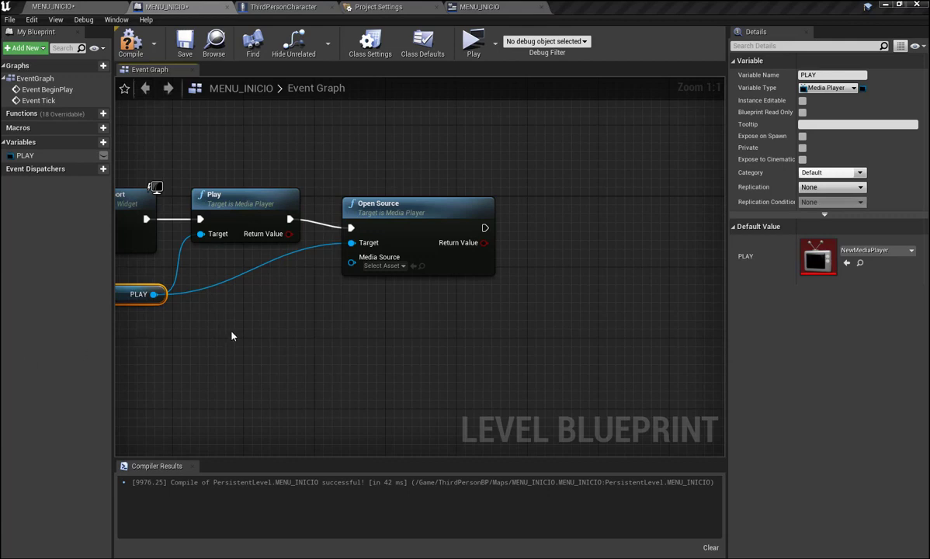
{"action": "right_click_drag", "start_coordinate": [243, 333], "coordinate": [404, 331]}
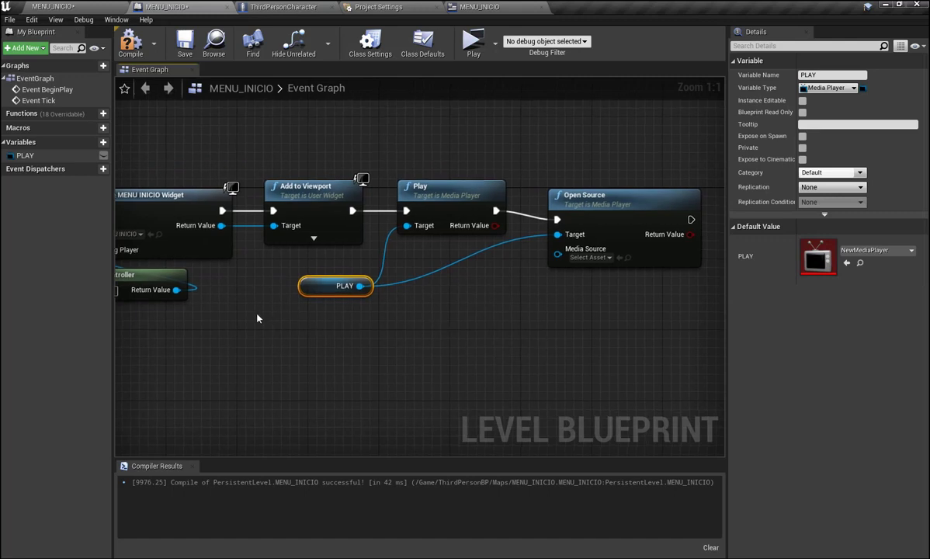
{"action": "right_click_drag", "start_coordinate": [257, 317], "coordinate": [370, 343]}
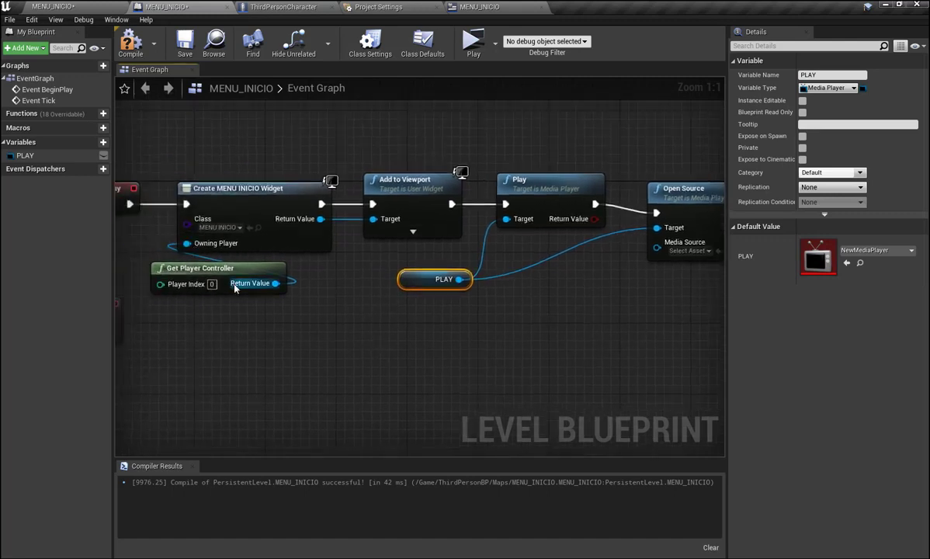
{"action": "scroll", "coordinate": [234, 286], "scroll_direction": "down", "scroll_amount": 2}
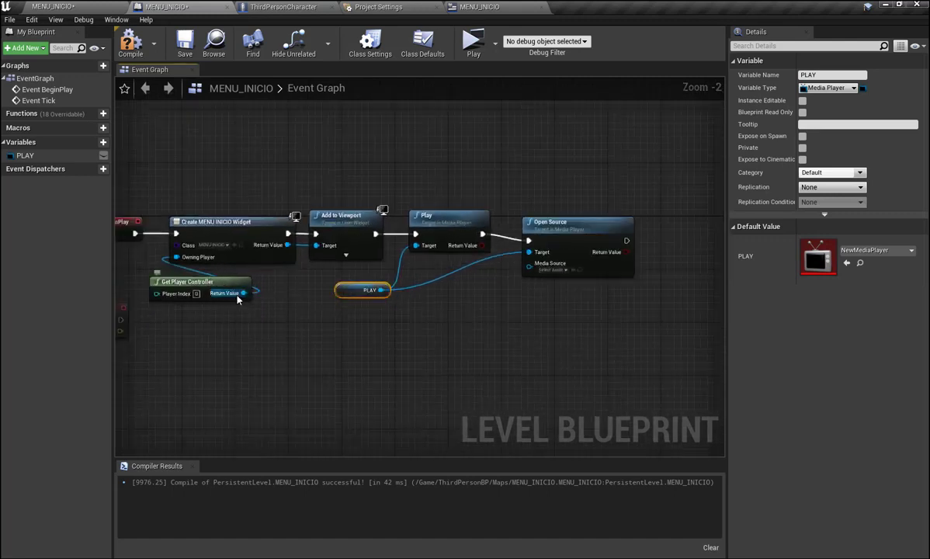
{"action": "left_click_drag", "start_coordinate": [238, 299], "coordinate": [655, 286]}
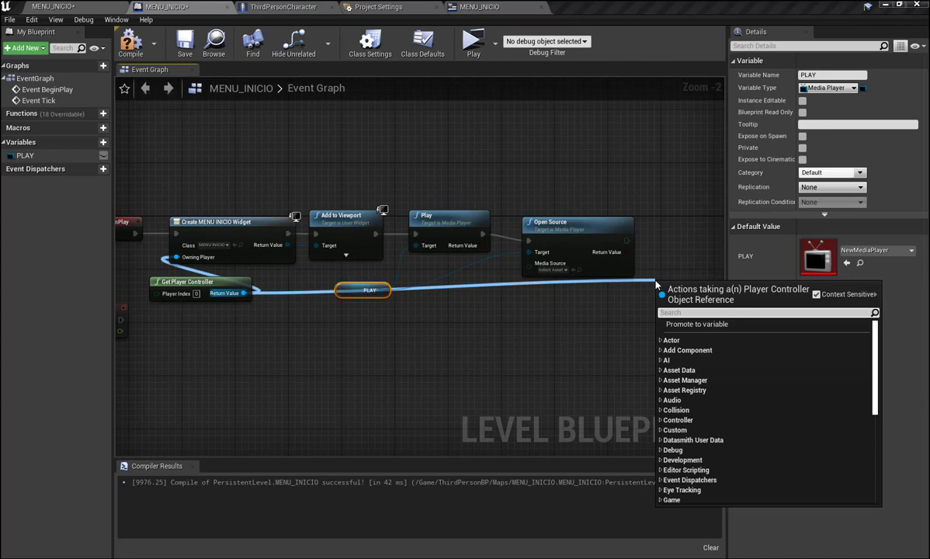
{"action": "type", "text": "SETSH"}
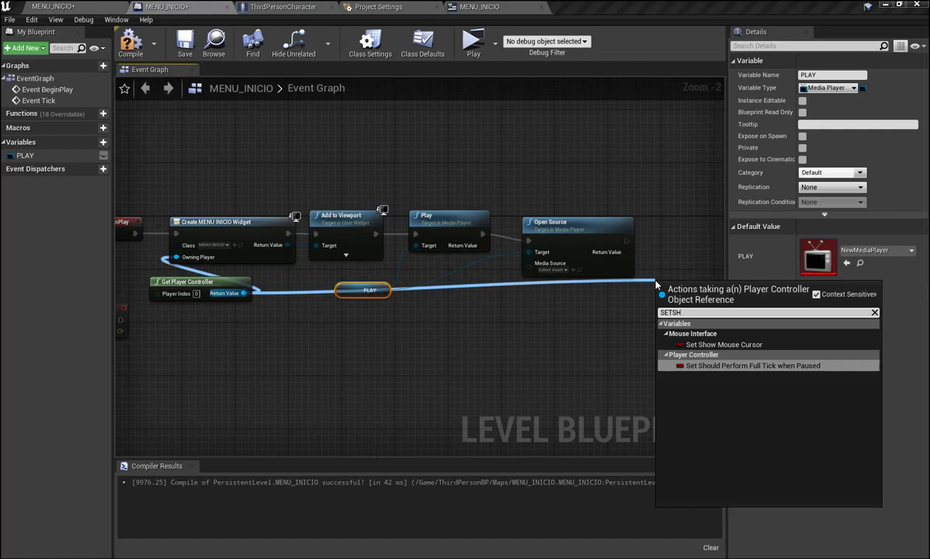
{"action": "left_click", "coordinate": [736, 345]}
{"action": "right_click_drag", "start_coordinate": [665, 366], "coordinate": [448, 318]}
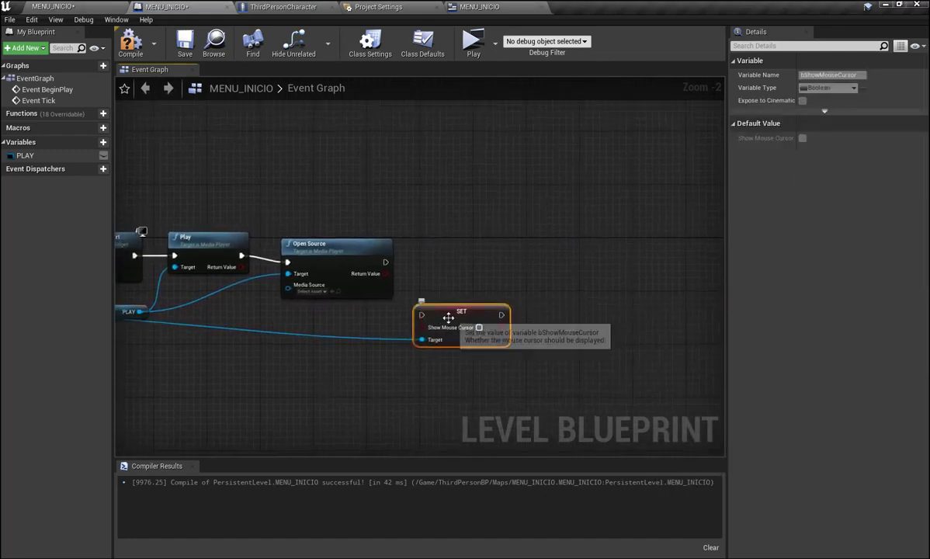
Run the Show Mouse Cursor setter after Open Source with its option enabled, and compile and save the Level Blueprint.
{"action": "left_click_drag", "start_coordinate": [449, 318], "coordinate": [442, 257]}
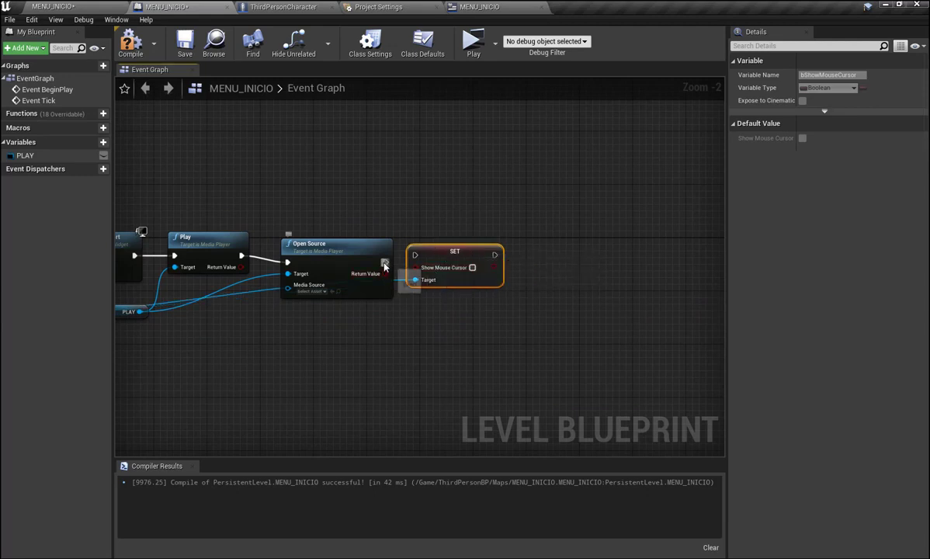
{"action": "left_click_drag", "start_coordinate": [385, 266], "coordinate": [433, 263]}
{"action": "left_click", "coordinate": [472, 274]}
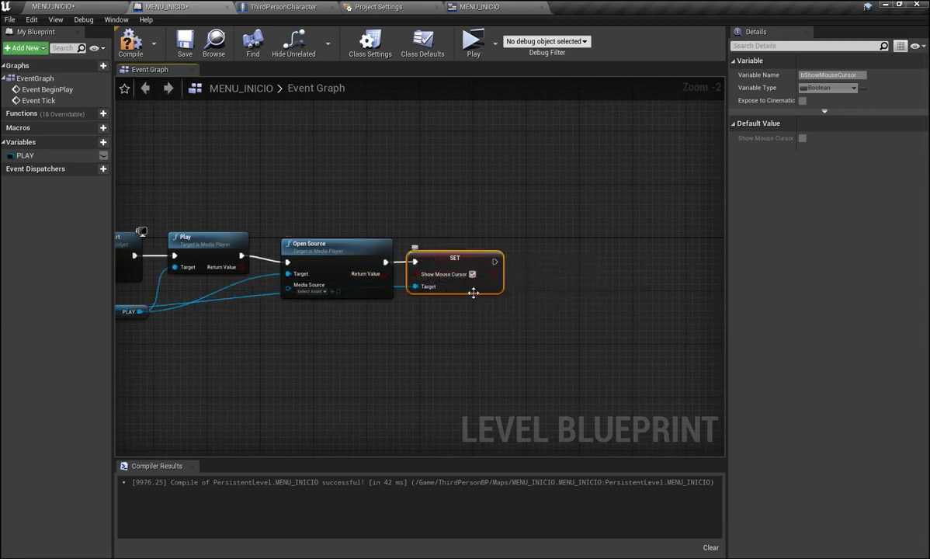
{"action": "left_click", "coordinate": [131, 40]}
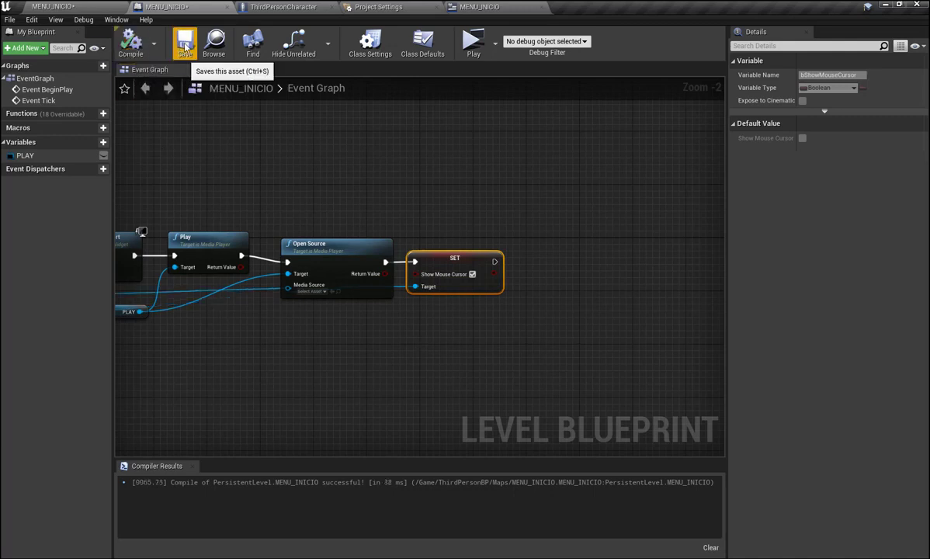
{"action": "left_click", "coordinate": [185, 45]}
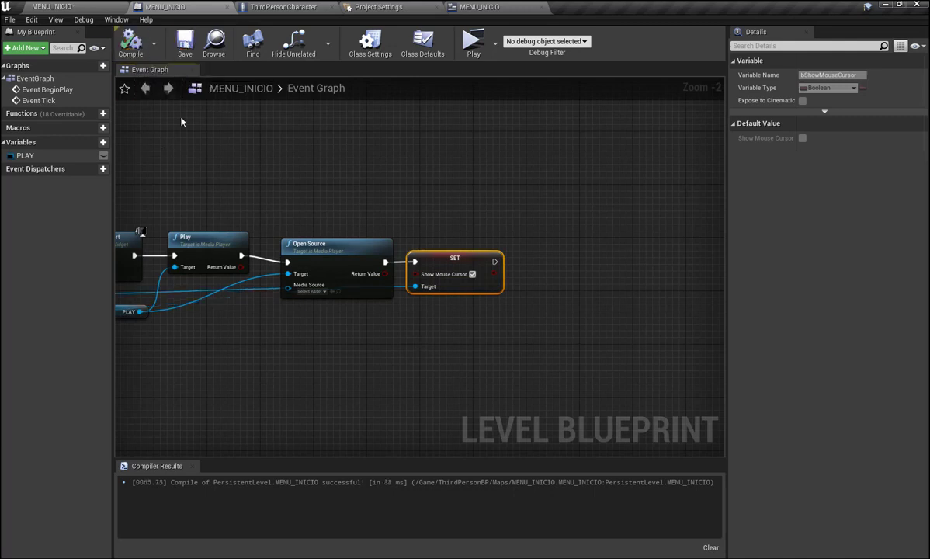
Enclose all the event graph nodes in a comment box titled "CREAMOS VIDEO MENU".
{"action": "scroll", "coordinate": [182, 122], "scroll_direction": "down", "scroll_amount": 2}
{"action": "right_click_drag", "start_coordinate": [227, 143], "coordinate": [491, 154]}
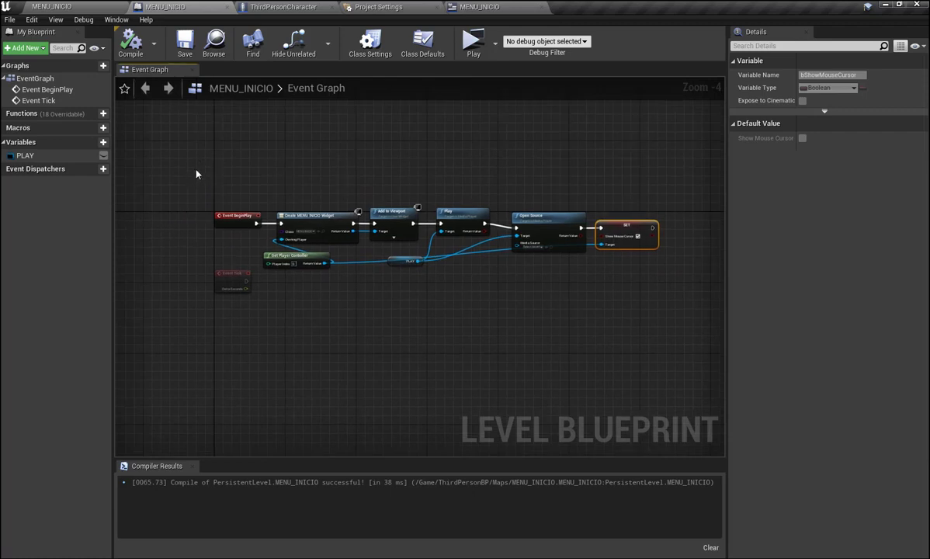
{"action": "left_click_drag", "start_coordinate": [196, 170], "coordinate": [674, 303]}
{"action": "key", "text": "c"}
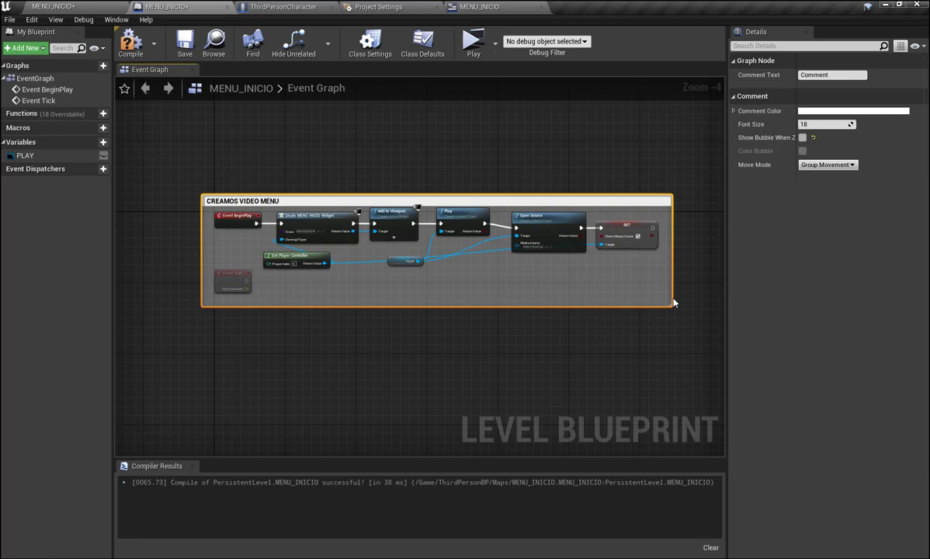
Recolour the CREAMOS VIDEO MENU comment box dark green, and compile and save the Level Blueprint.
{"action": "left_click", "coordinate": [340, 321]}
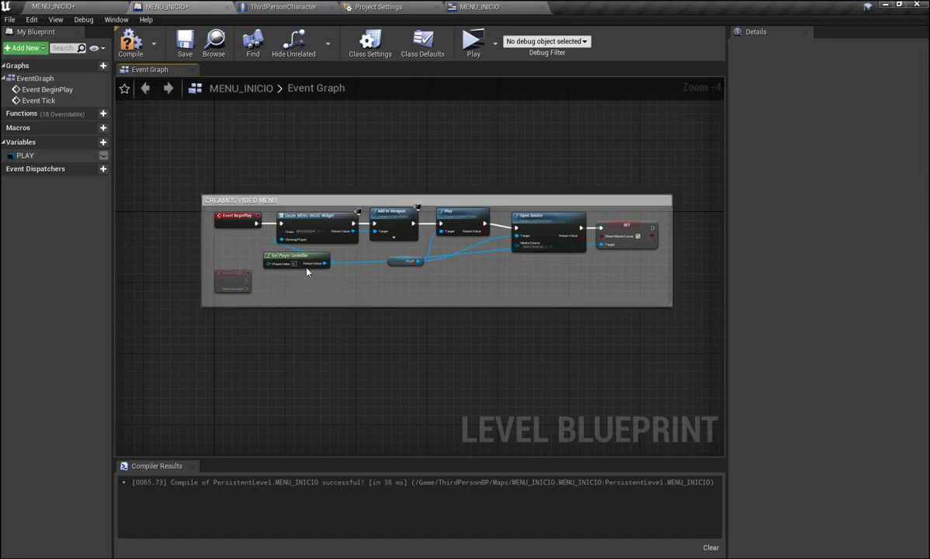
{"action": "left_click", "coordinate": [342, 200]}
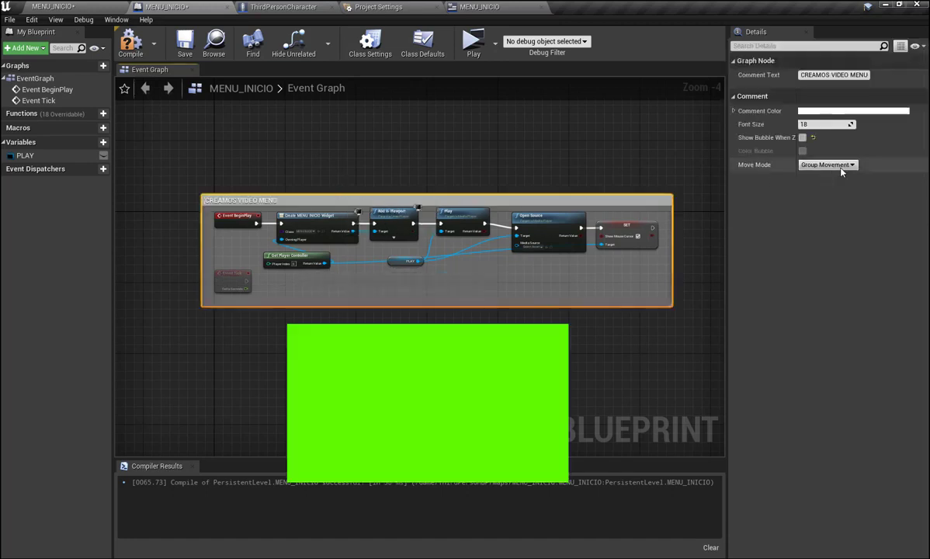
{"action": "left_click", "coordinate": [824, 116]}
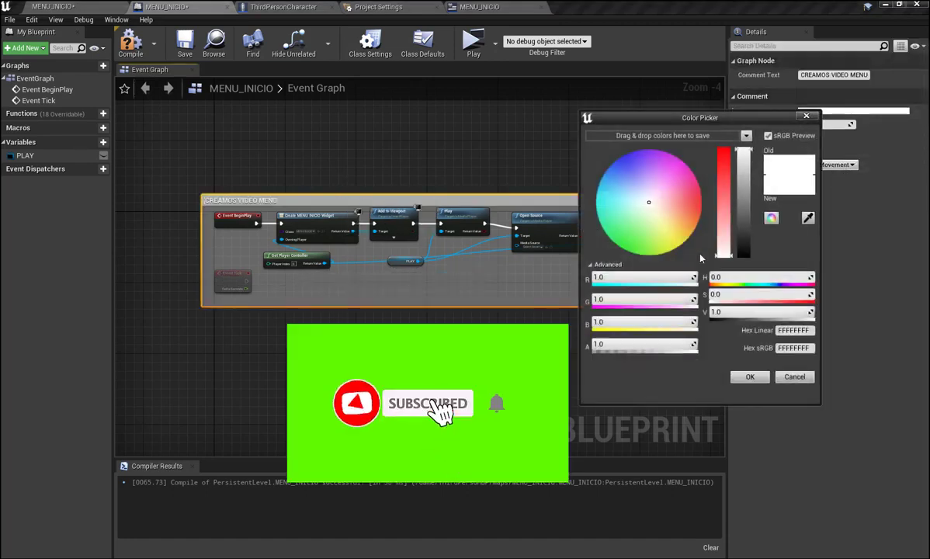
{"action": "left_click", "coordinate": [770, 218]}
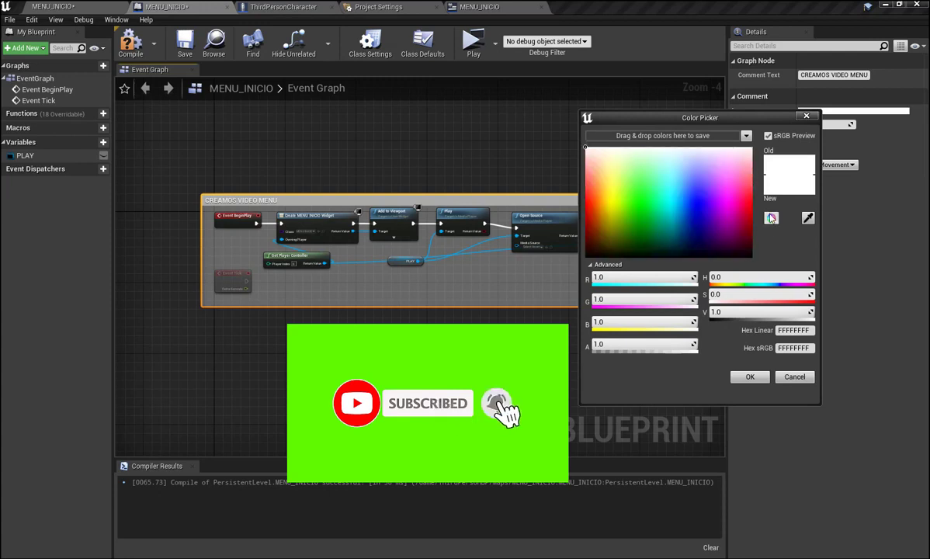
{"action": "left_click", "coordinate": [637, 251]}
{"action": "left_click", "coordinate": [749, 376]}
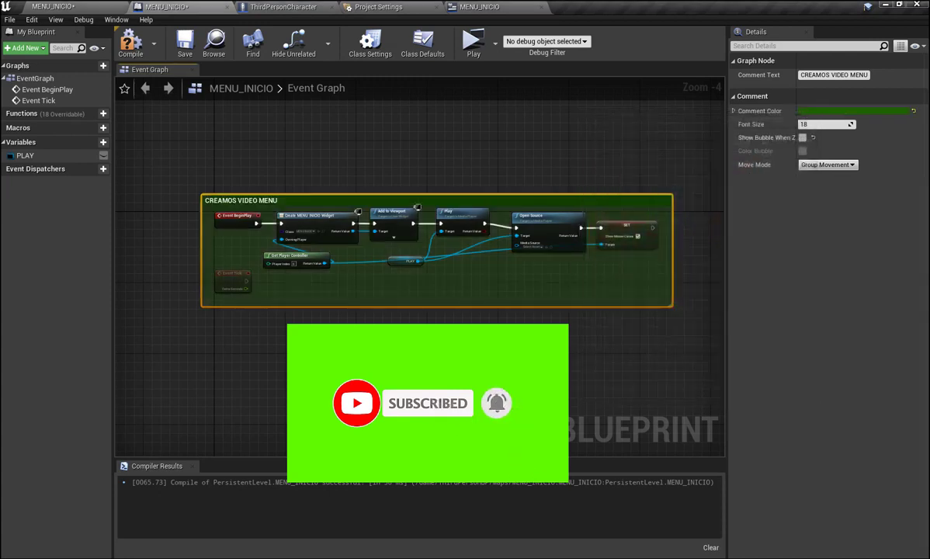
{"action": "left_click", "coordinate": [518, 340]}
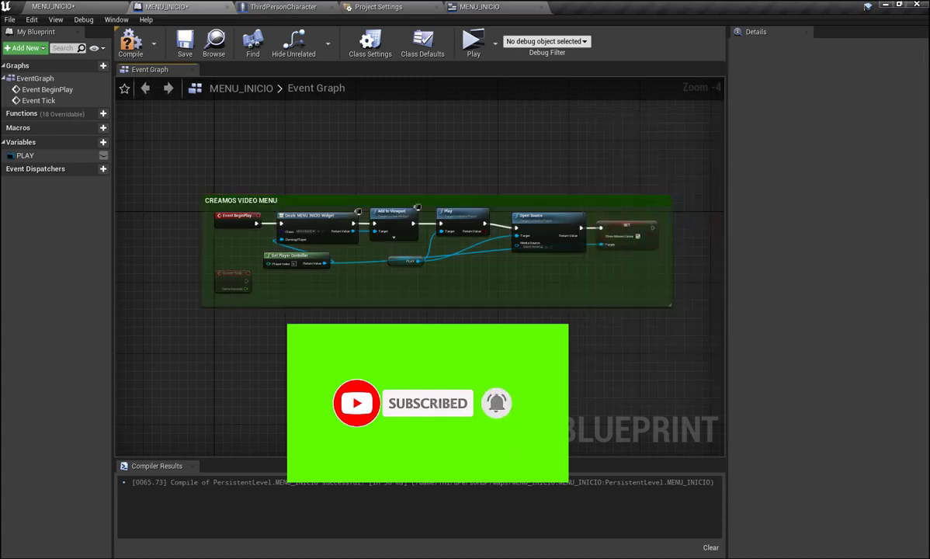
{"action": "left_click", "coordinate": [130, 43]}
{"action": "left_click", "coordinate": [184, 42]}
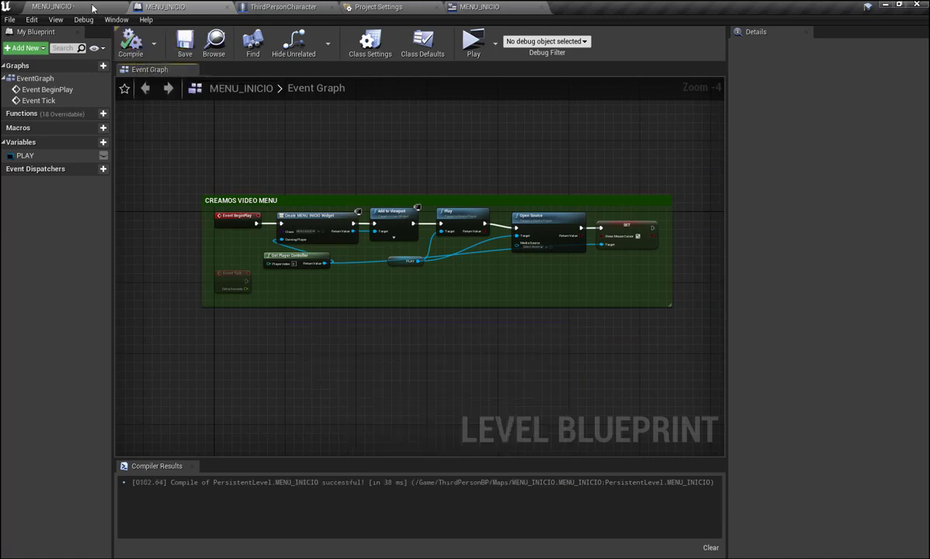
Check which material is assigned to Image_0's brush in the MENU_INICIO widget.
{"action": "left_click", "coordinate": [87, 7]}
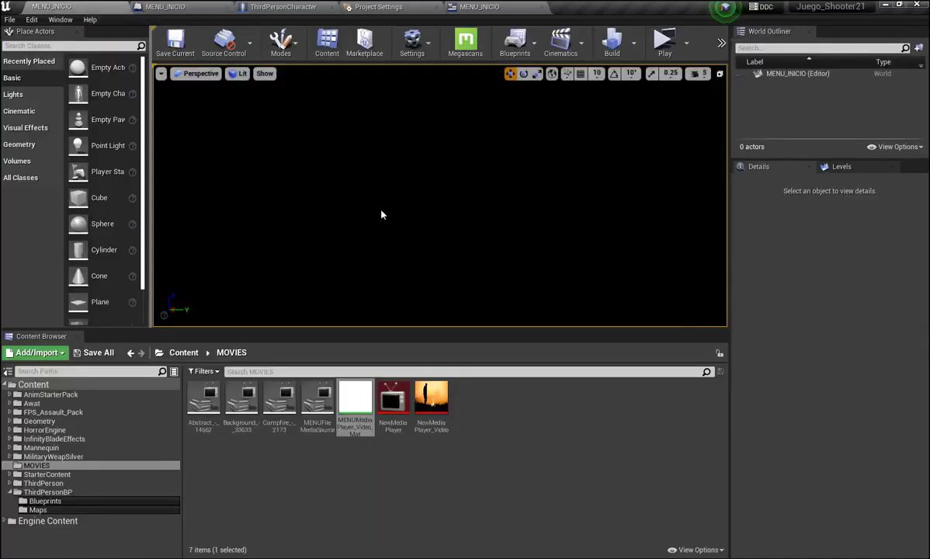
{"action": "left_click", "coordinate": [480, 8]}
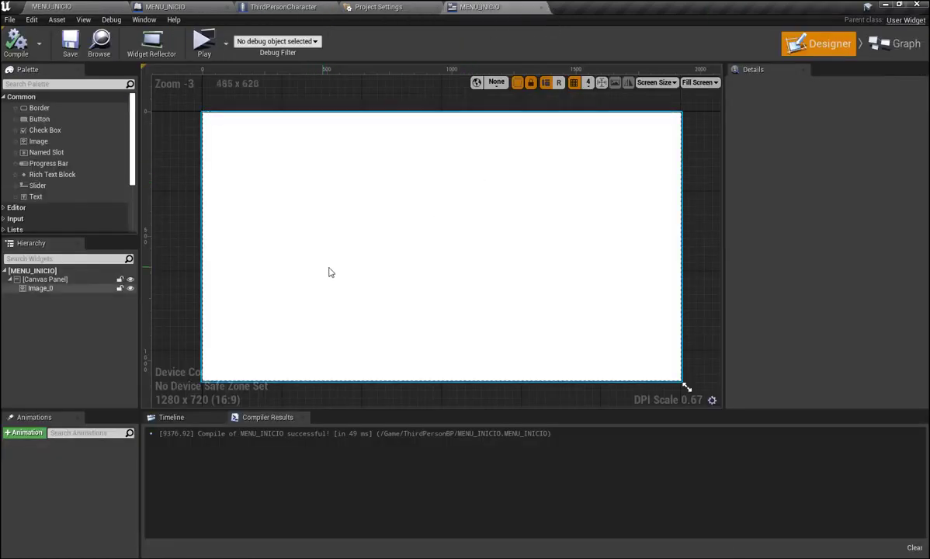
{"action": "left_click", "coordinate": [720, 186]}
{"action": "scroll", "coordinate": [704, 185], "scroll_direction": "down", "scroll_amount": 2}
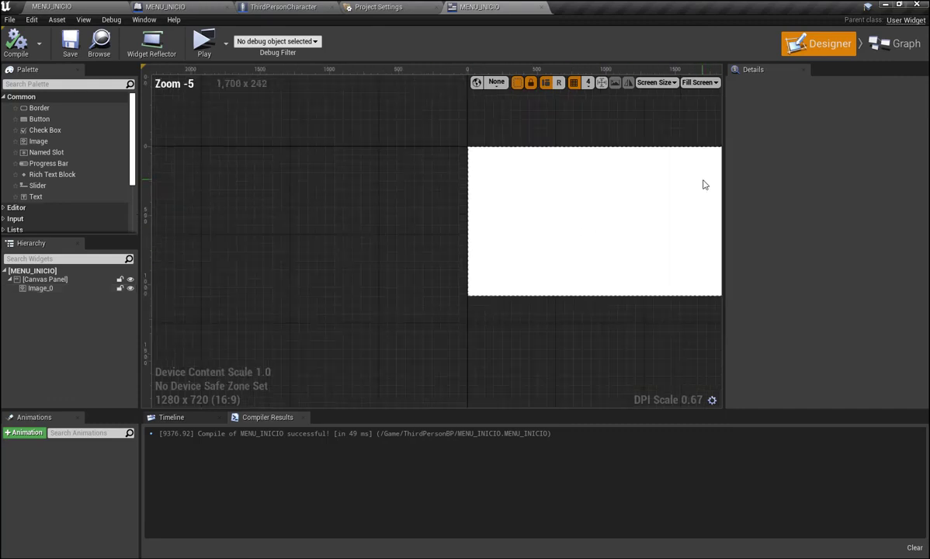
{"action": "right_click_drag", "start_coordinate": [588, 374], "coordinate": [424, 347]}
{"action": "left_click", "coordinate": [398, 271]}
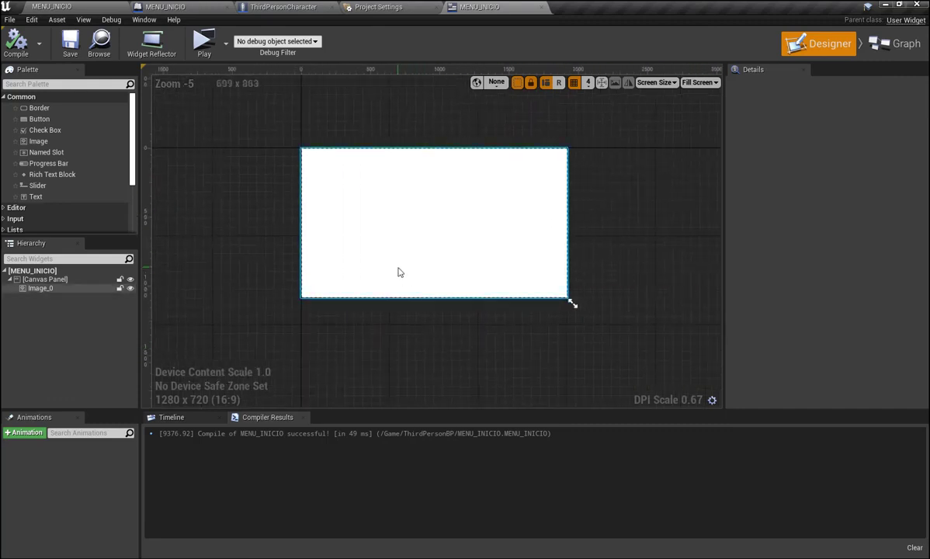
{"action": "left_click", "coordinate": [233, 214]}
{"action": "left_click", "coordinate": [406, 226]}
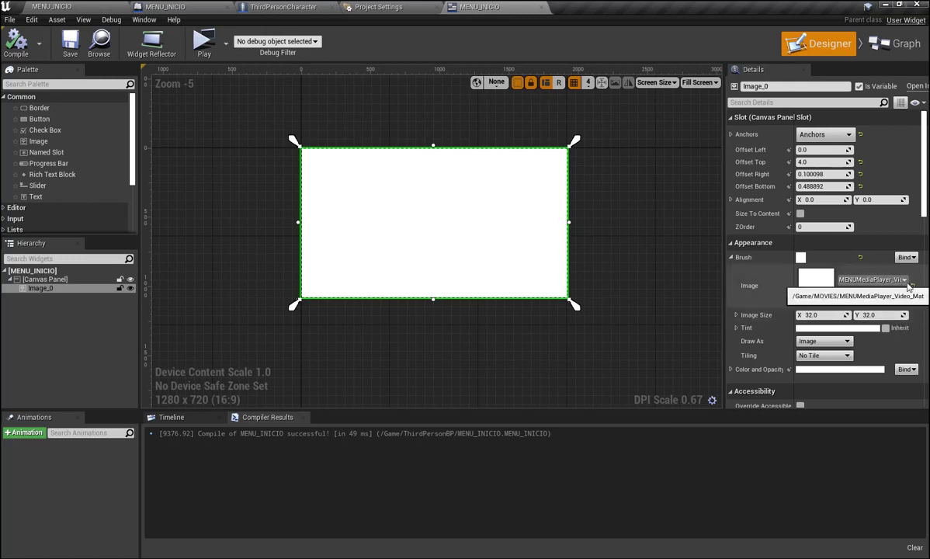
{"action": "left_click", "coordinate": [904, 280]}
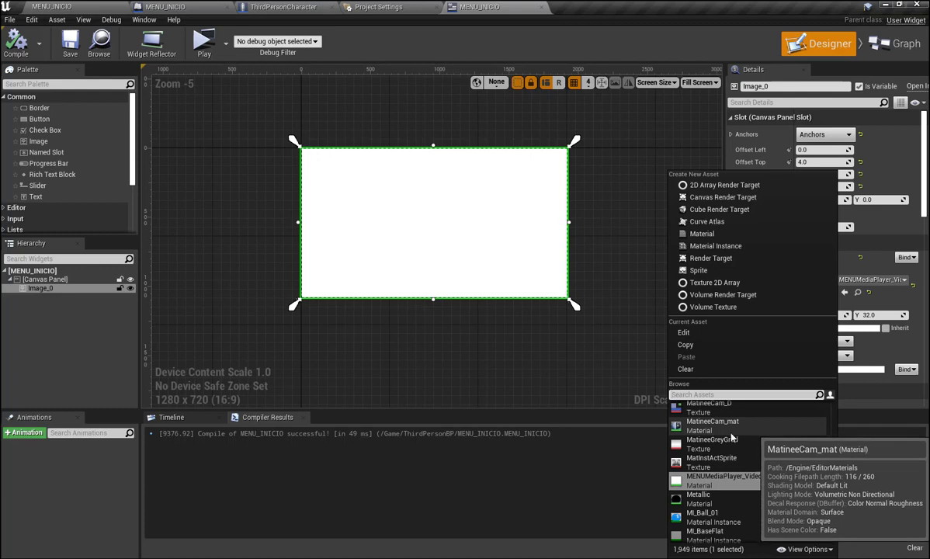
{"action": "scroll", "coordinate": [730, 439], "scroll_direction": "down", "scroll_amount": 1}
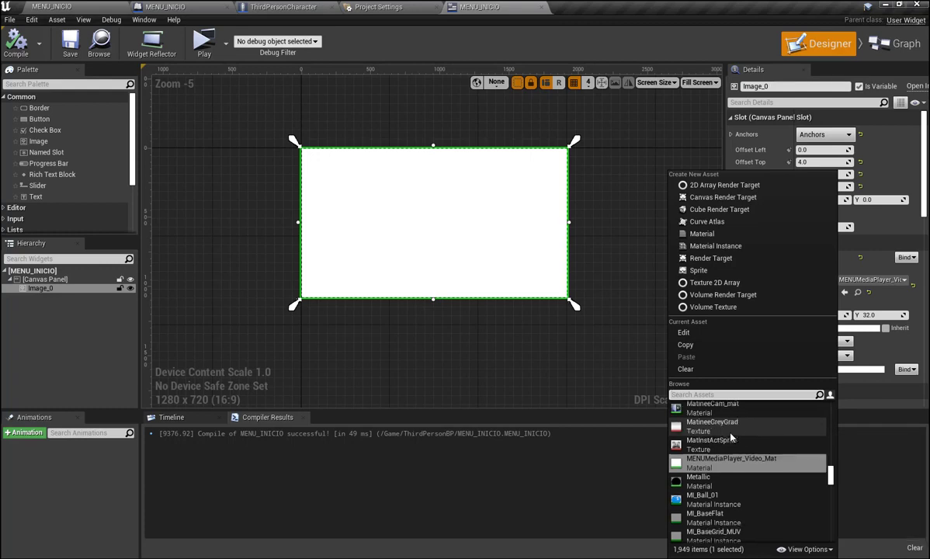
{"action": "left_click", "coordinate": [456, 363]}
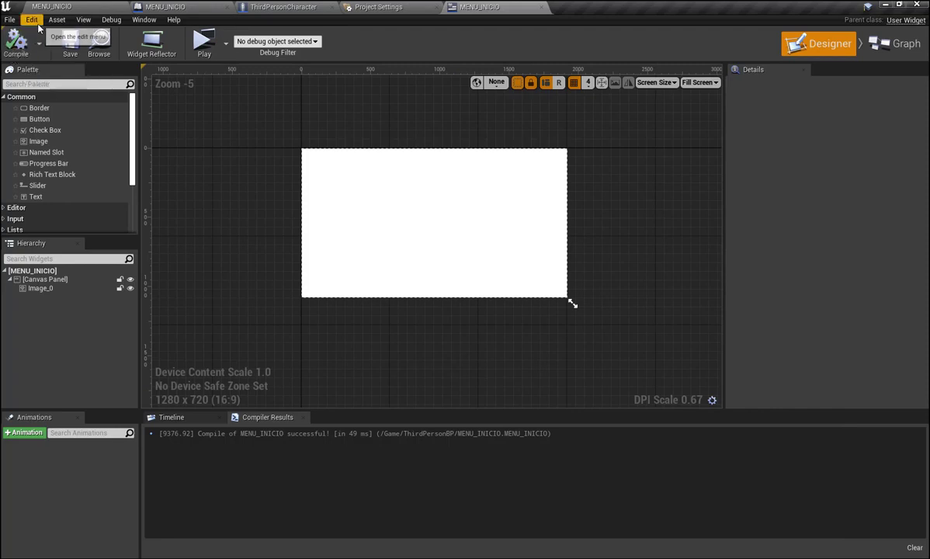
Play-test the MENU_INICIO level and inspect the media player and texture assets in the MOVIES folder.
{"action": "left_click", "coordinate": [61, 6]}
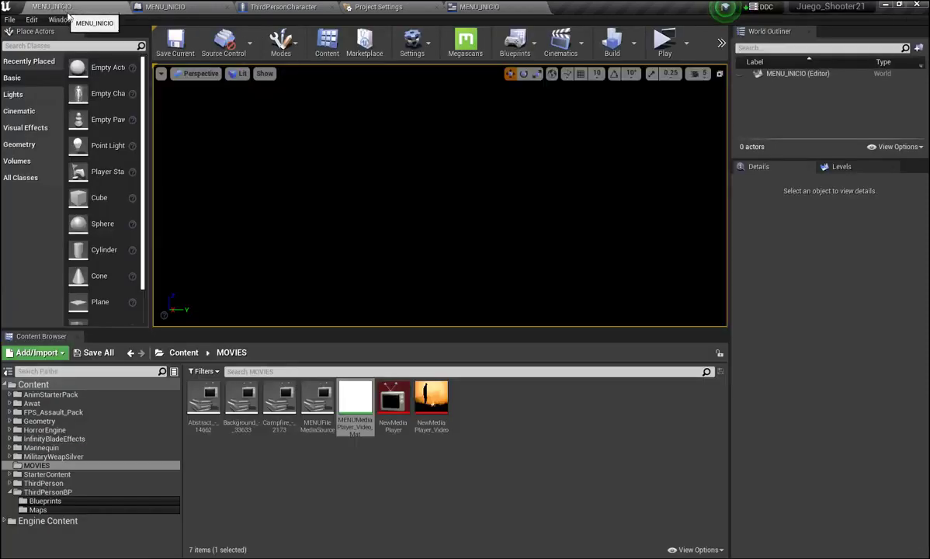
{"action": "left_click", "coordinate": [658, 43]}
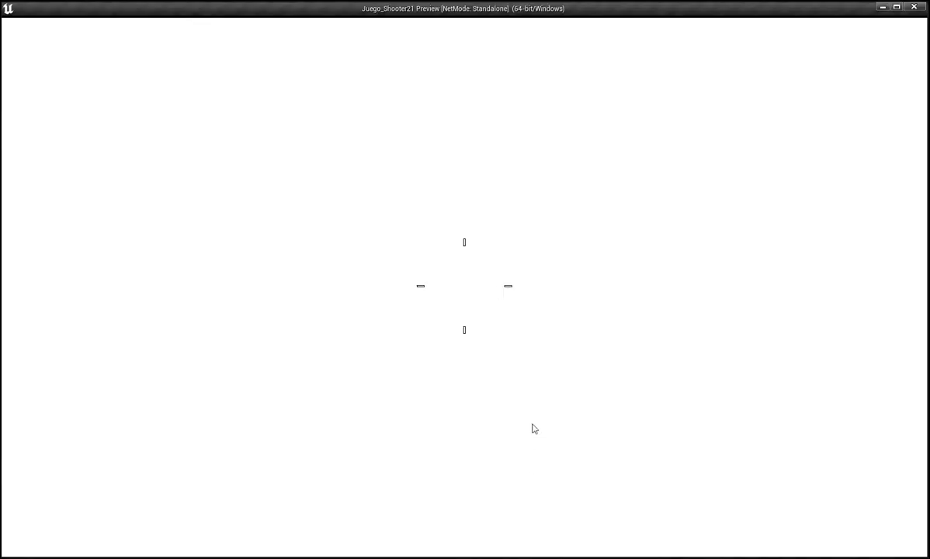
{"action": "left_click", "coordinate": [883, 8]}
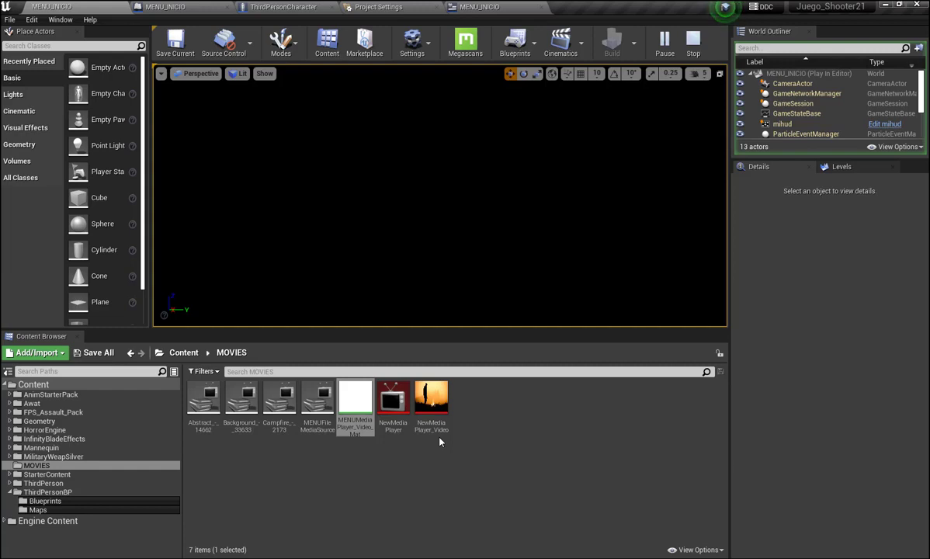
{"action": "mouse_move", "coordinate": [436, 432]}
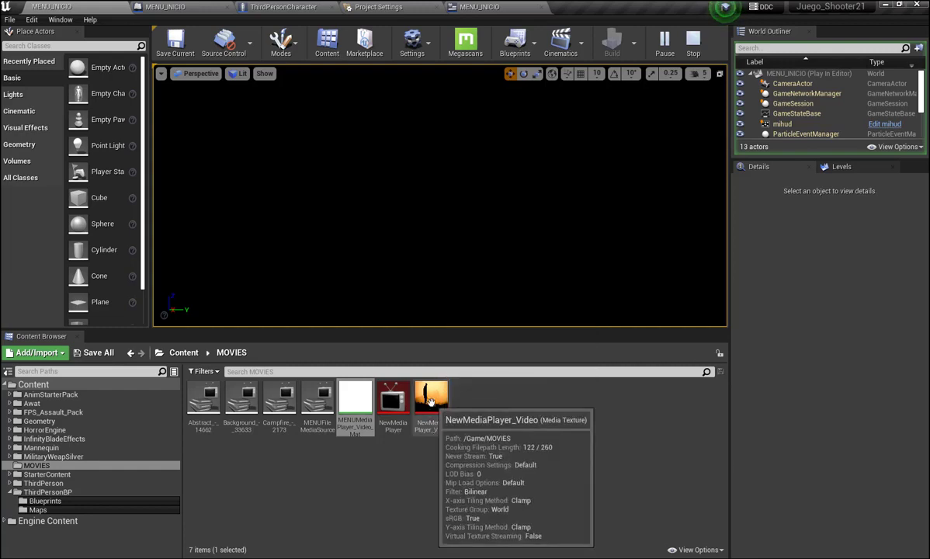
{"action": "mouse_move", "coordinate": [393, 401]}
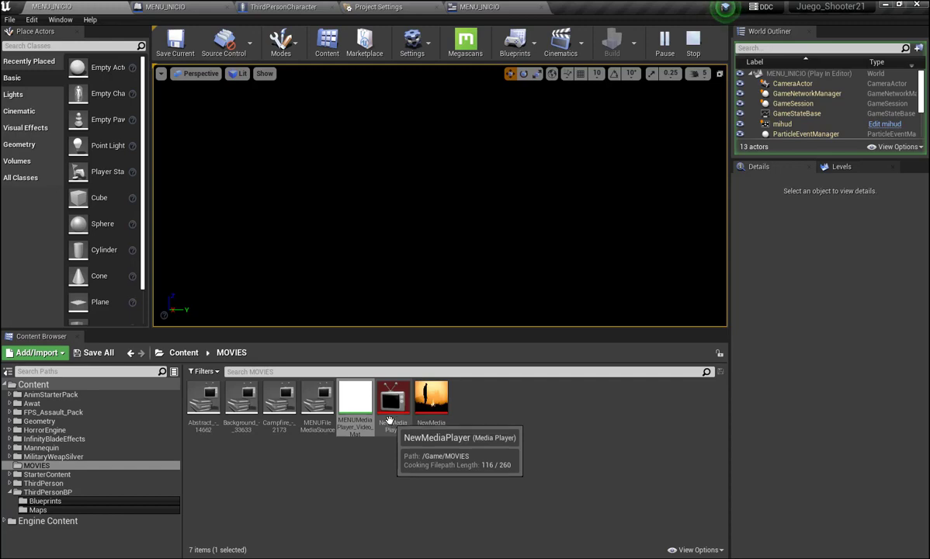
{"action": "left_click", "coordinate": [392, 402]}
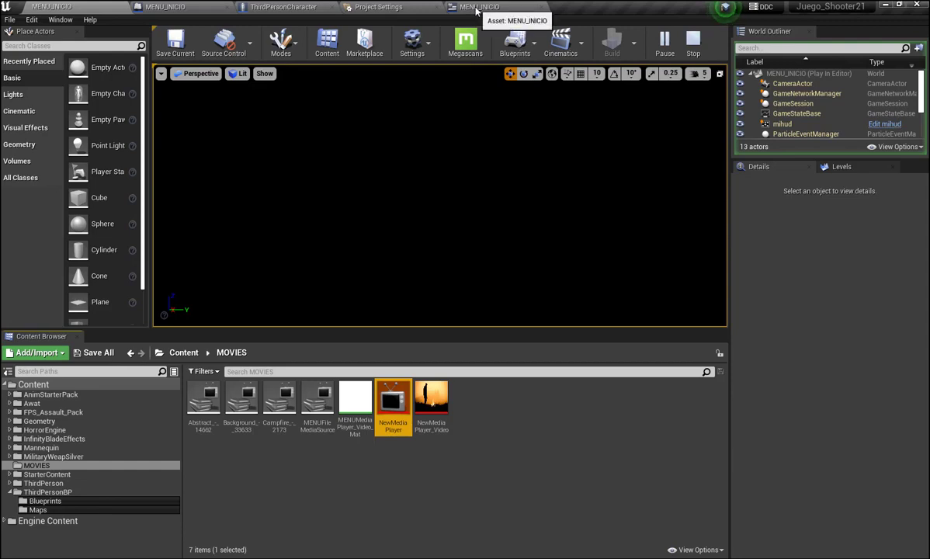
Examine the Play, Open Source and Set nodes in the Level Blueprint, and end the running play session.
{"action": "left_click", "coordinate": [179, 6]}
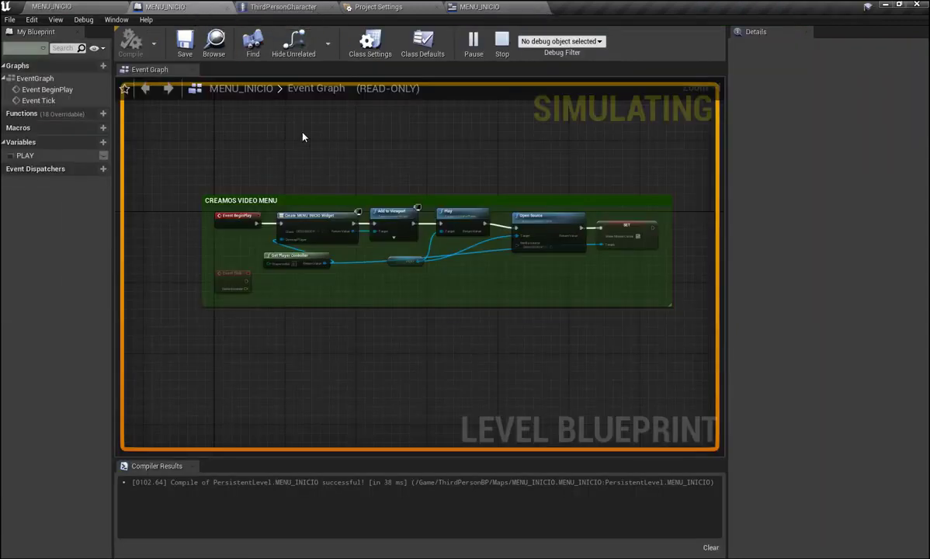
{"action": "scroll", "coordinate": [458, 380], "scroll_direction": "up", "scroll_amount": 5}
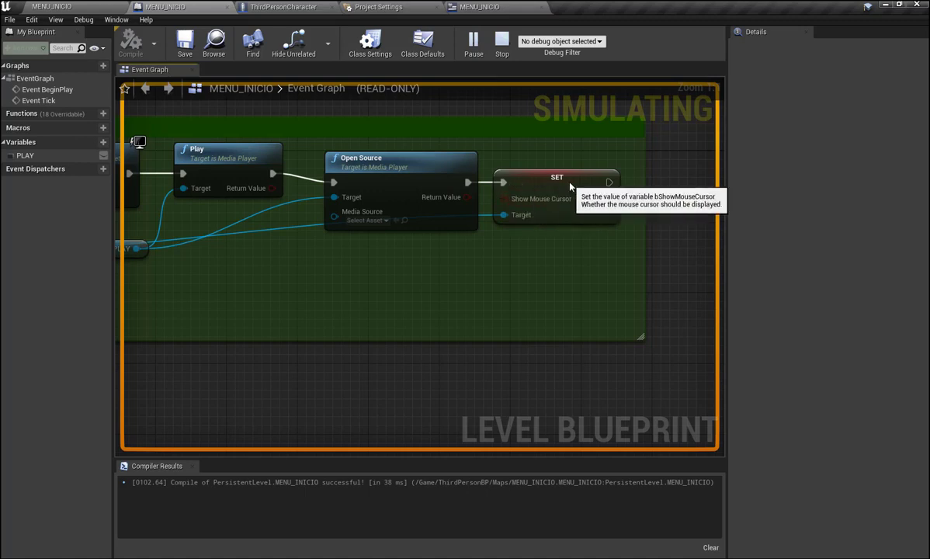
{"action": "right_click_drag", "start_coordinate": [390, 290], "coordinate": [458, 319]}
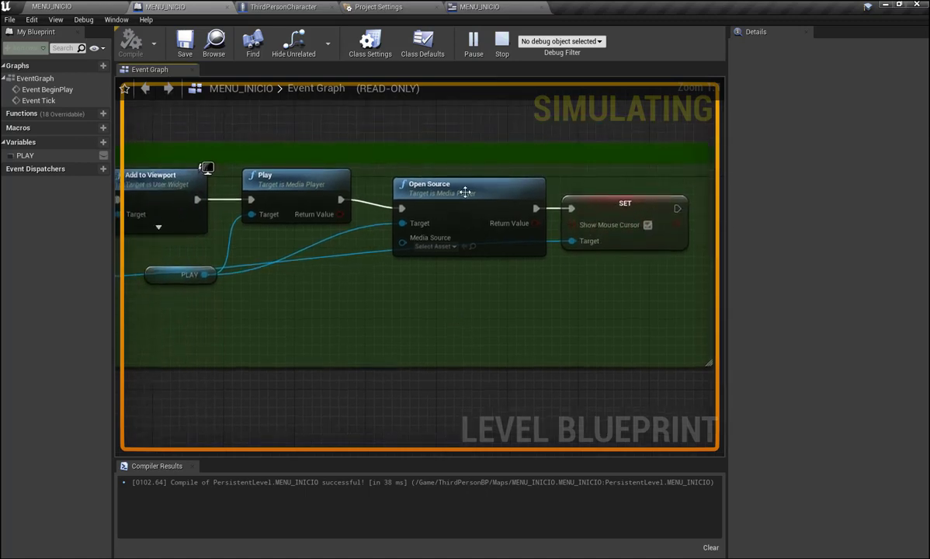
{"action": "left_click", "coordinate": [502, 43]}
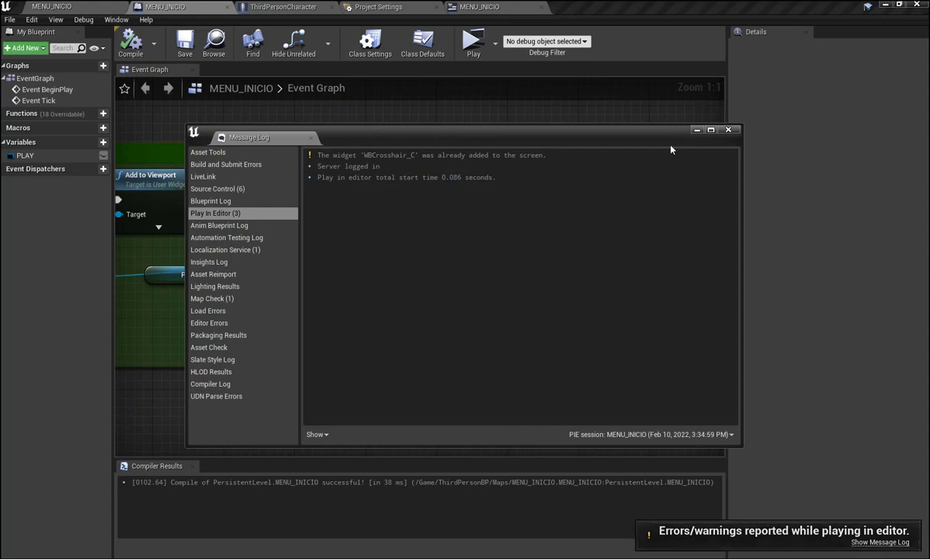
{"action": "left_click", "coordinate": [728, 130]}
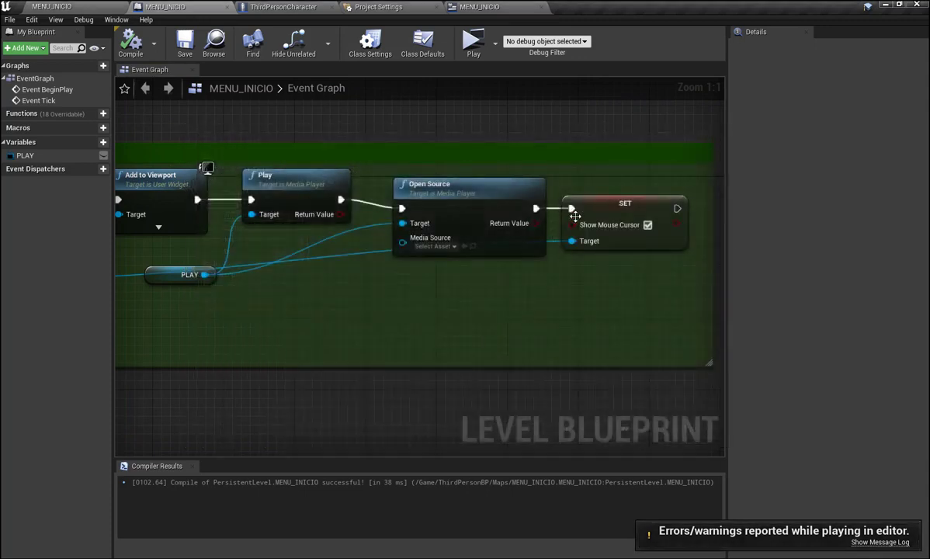
Connect Open Source's Return Value to the Show Mouse Cursor input of the Set node.
{"action": "left_click_drag", "start_coordinate": [575, 224], "coordinate": [535, 223]}
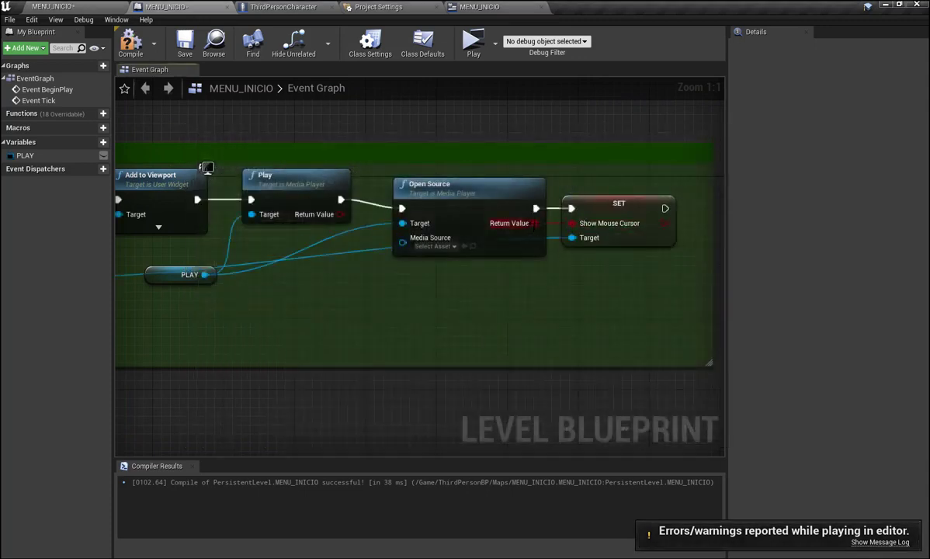
{"action": "scroll", "coordinate": [523, 295], "scroll_direction": "down", "scroll_amount": 1}
{"action": "right_click_drag", "start_coordinate": [377, 299], "coordinate": [435, 306]}
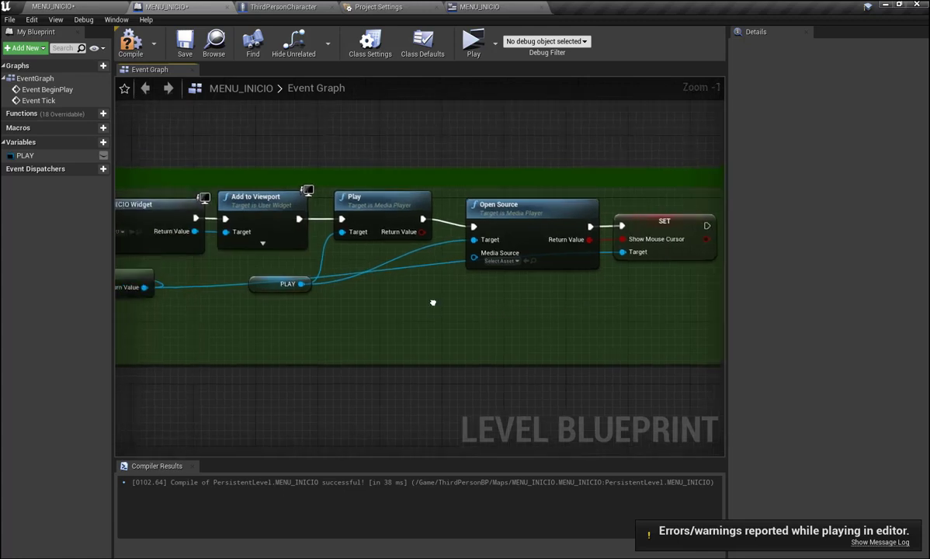
Set Open Source's Media Source to Background_-_33633, and compile and save the Level Blueprint.
{"action": "scroll", "coordinate": [479, 315], "scroll_direction": "up", "scroll_amount": 1}
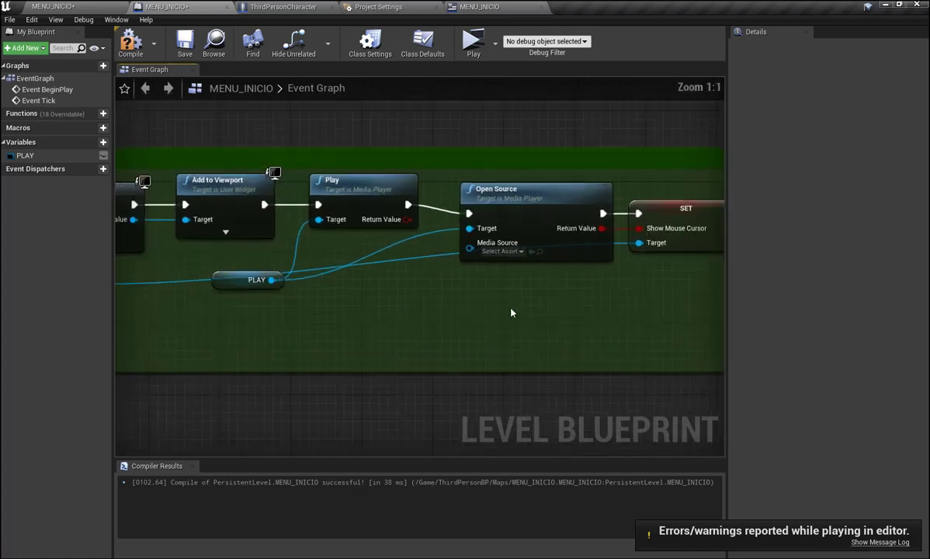
{"action": "left_click", "coordinate": [521, 254]}
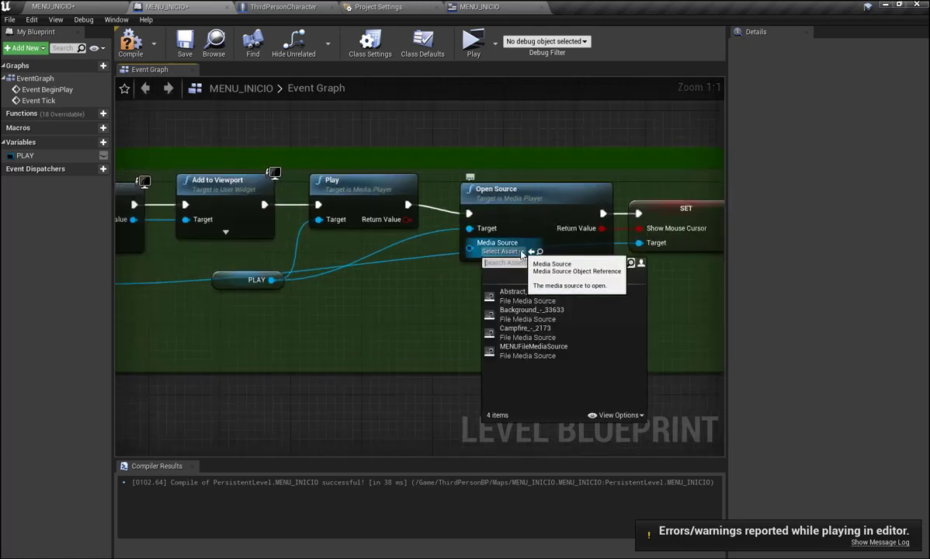
{"action": "left_click", "coordinate": [535, 312]}
{"action": "right_click_drag", "start_coordinate": [378, 311], "coordinate": [426, 284]}
{"action": "scroll", "coordinate": [363, 308], "scroll_direction": "down", "scroll_amount": 1}
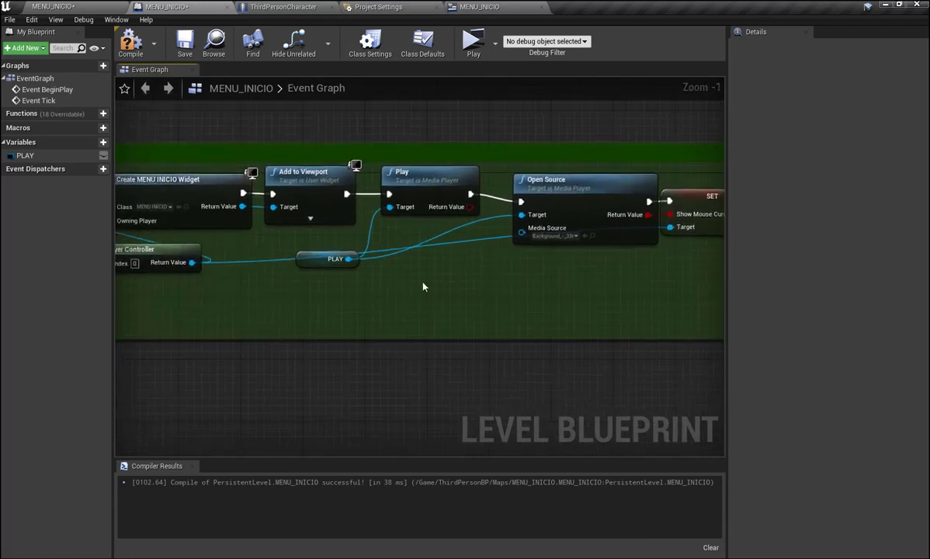
{"action": "left_click", "coordinate": [130, 41]}
{"action": "left_click", "coordinate": [185, 40]}
Play-test the MENU_INICIO level to check the background video, and close the preview and its message log.
{"action": "left_click", "coordinate": [99, 9]}
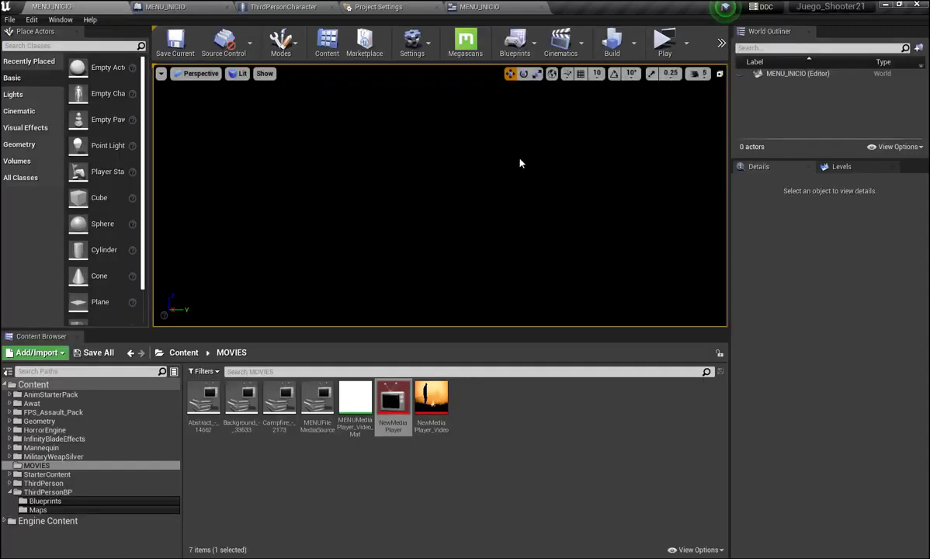
{"action": "left_click", "coordinate": [662, 39]}
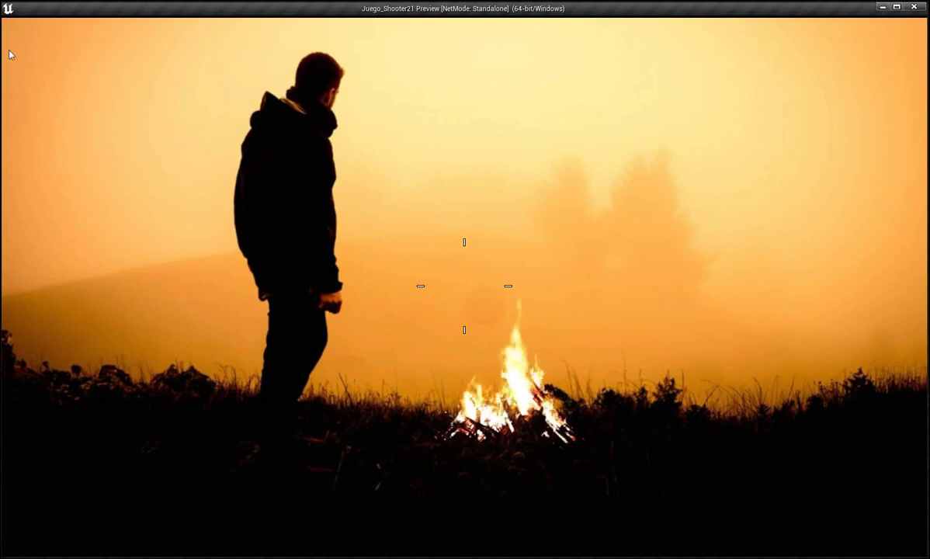
{"action": "left_click", "coordinate": [915, 7]}
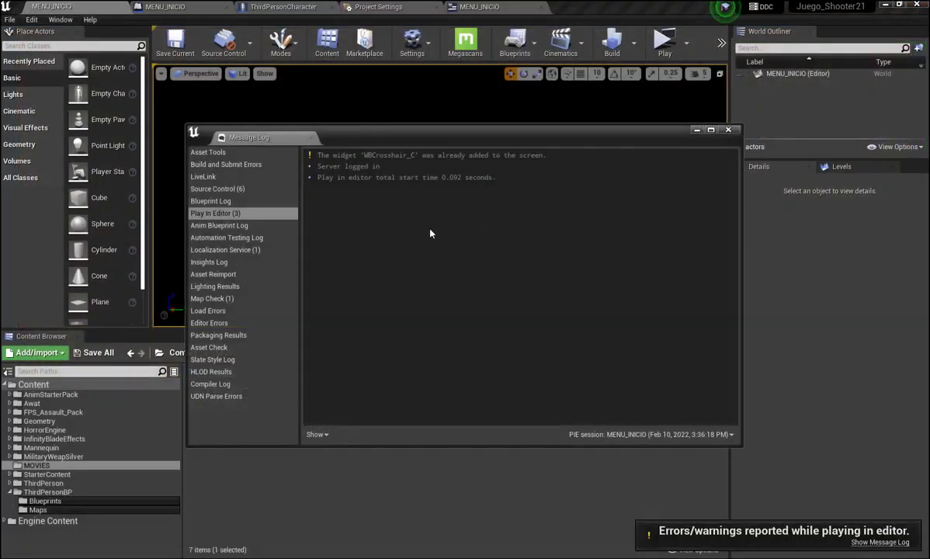
{"action": "left_click", "coordinate": [696, 131]}
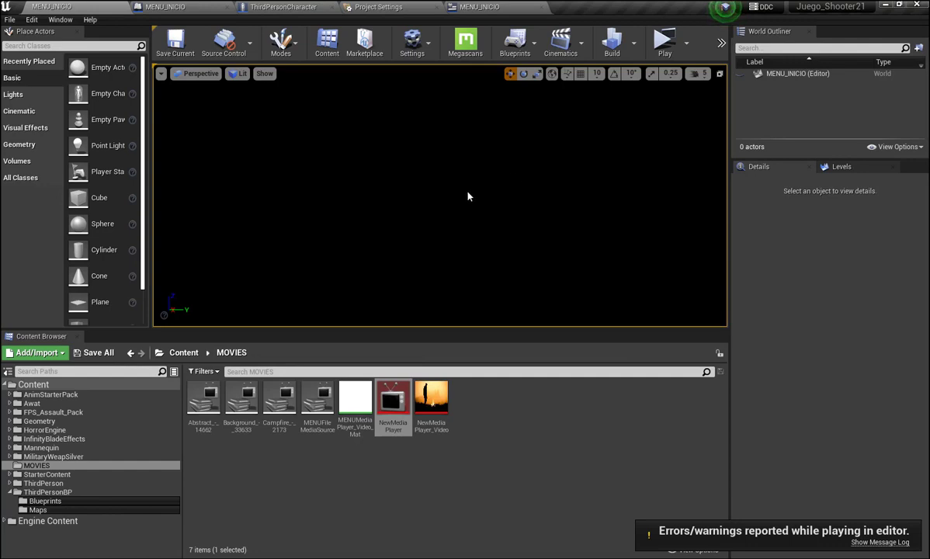
Rename the NewMediaPlayer asset in the MOVIES folder as MENUMediaPlayer and save all content, including the MENU_INICIO level.
{"action": "left_click", "coordinate": [395, 426]}
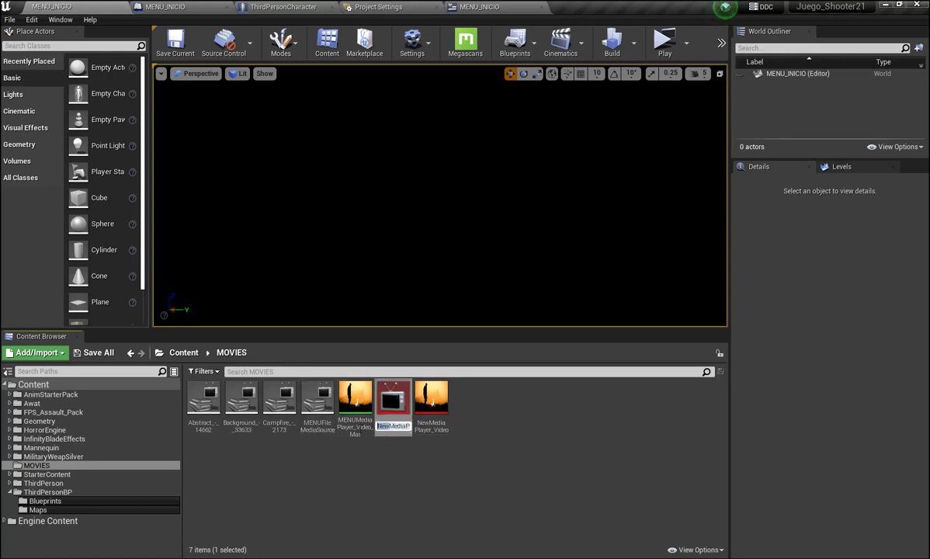
{"action": "type", "text": "MENUMedia"}
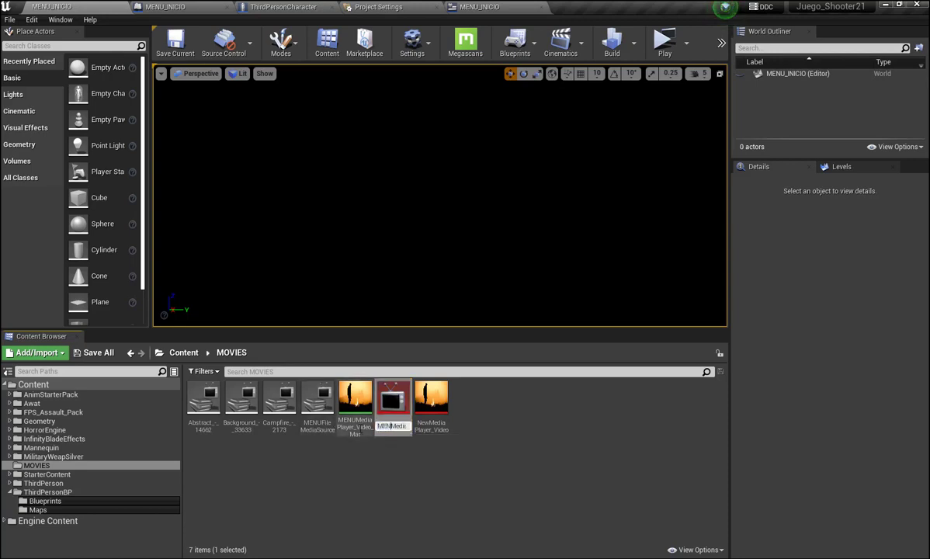
{"action": "type", "text": "Player"}
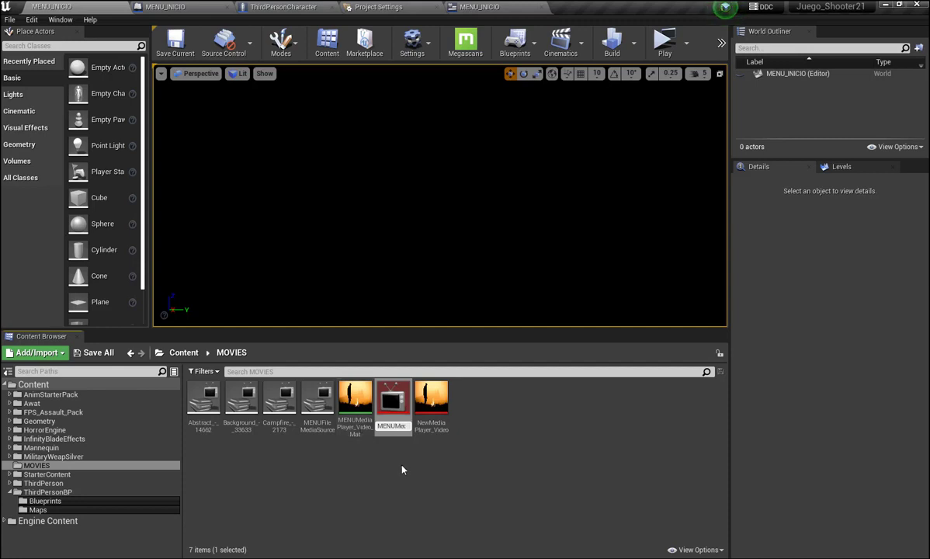
{"action": "key", "text": "Return"}
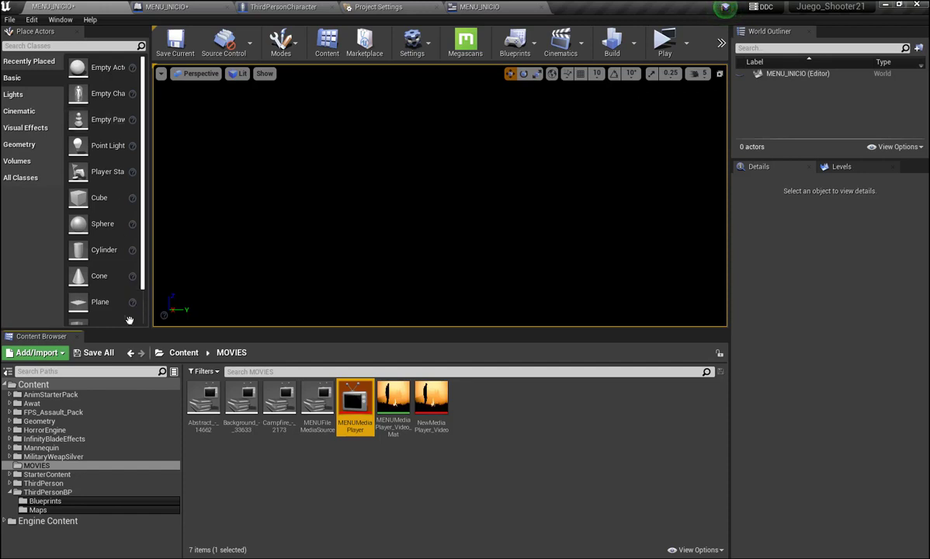
{"action": "left_click", "coordinate": [96, 353]}
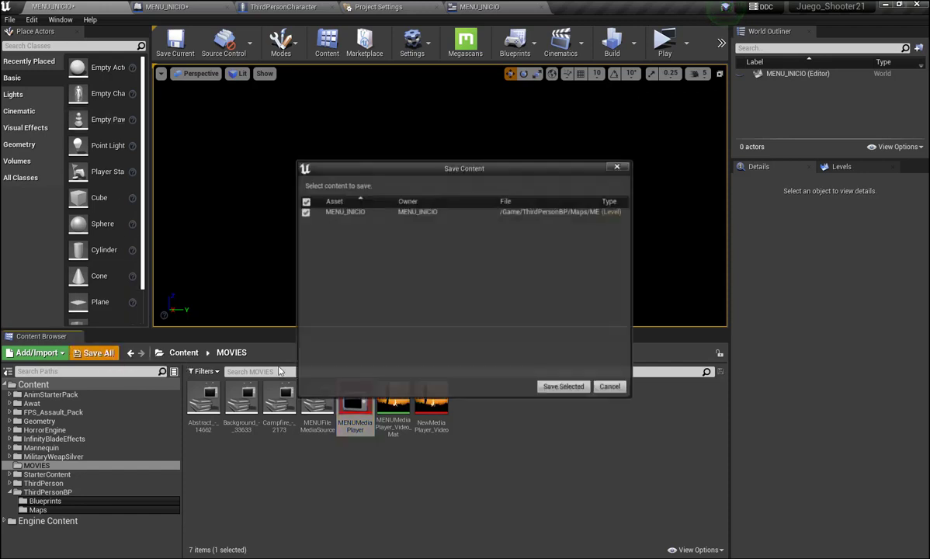
{"action": "left_click", "coordinate": [562, 387]}
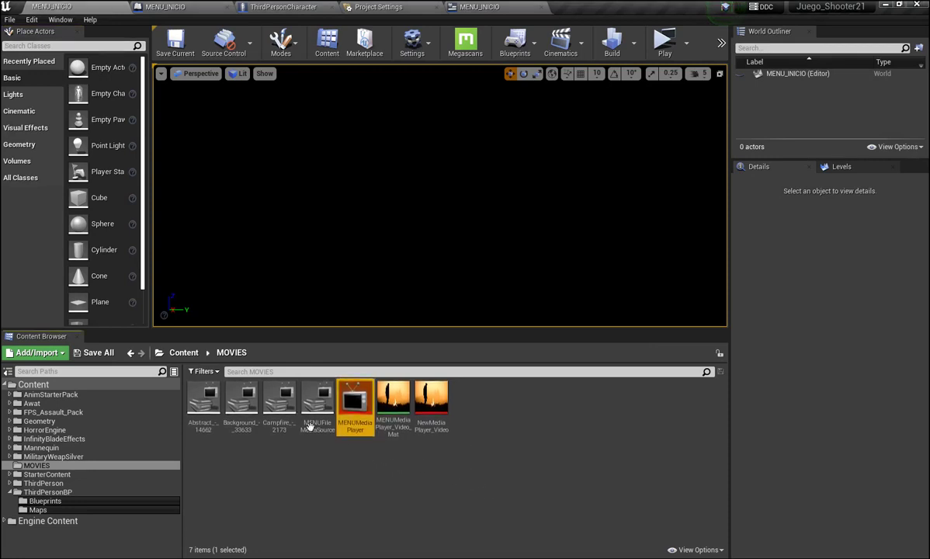
Return to the root Content folder, find Ambient Sound among the placeable actors with "SOUN", and place one in the MENU_INICIO level.
{"action": "left_click", "coordinate": [421, 471]}
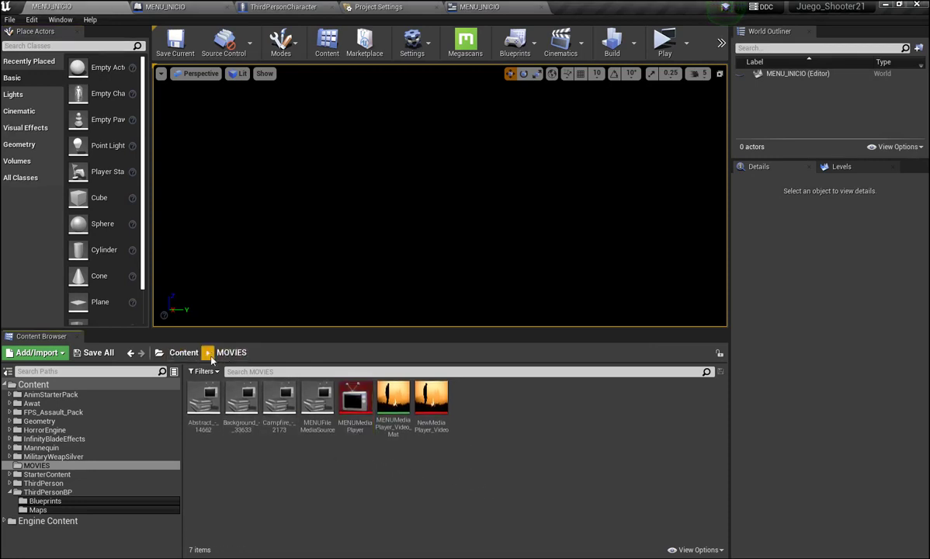
{"action": "left_click", "coordinate": [184, 353]}
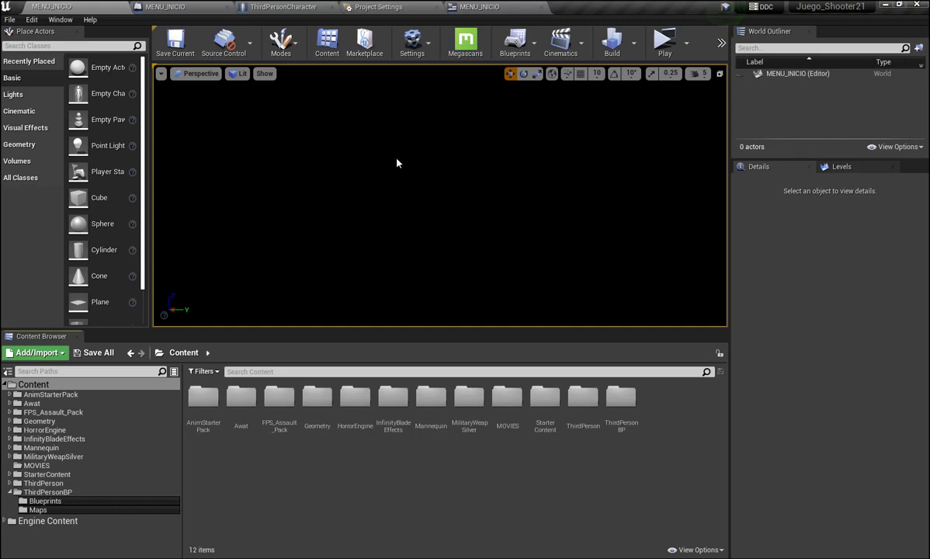
{"action": "left_click", "coordinate": [31, 45]}
{"action": "type", "text": "SO"}
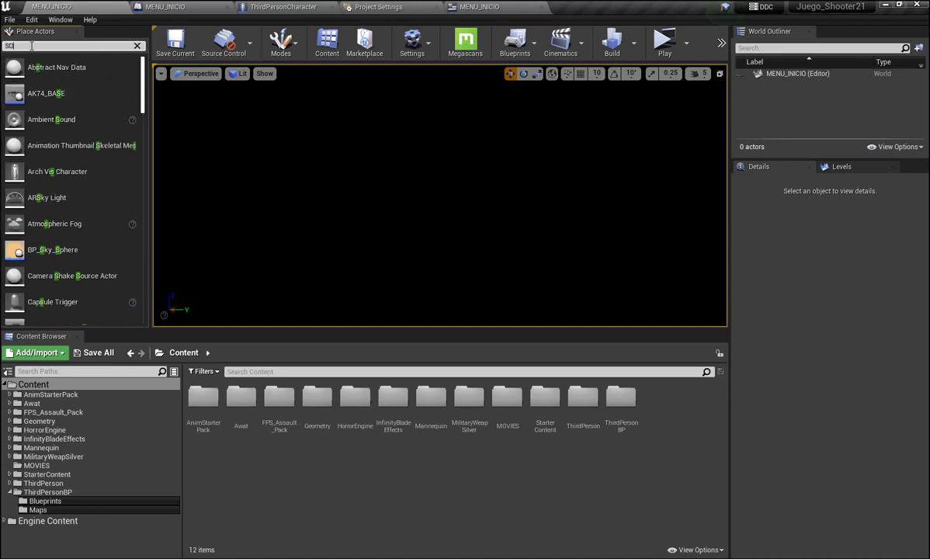
{"action": "type", "text": "UN"}
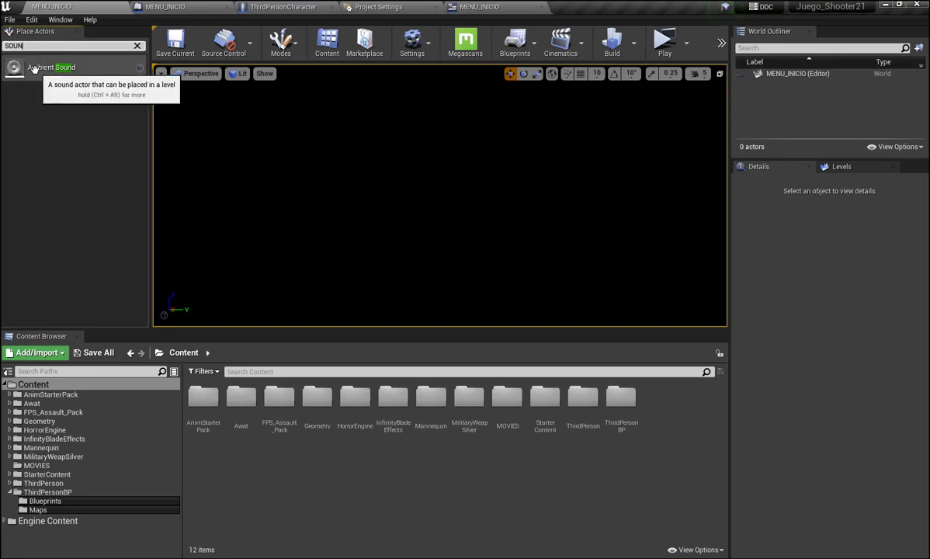
{"action": "left_click_drag", "start_coordinate": [34, 69], "coordinate": [436, 216]}
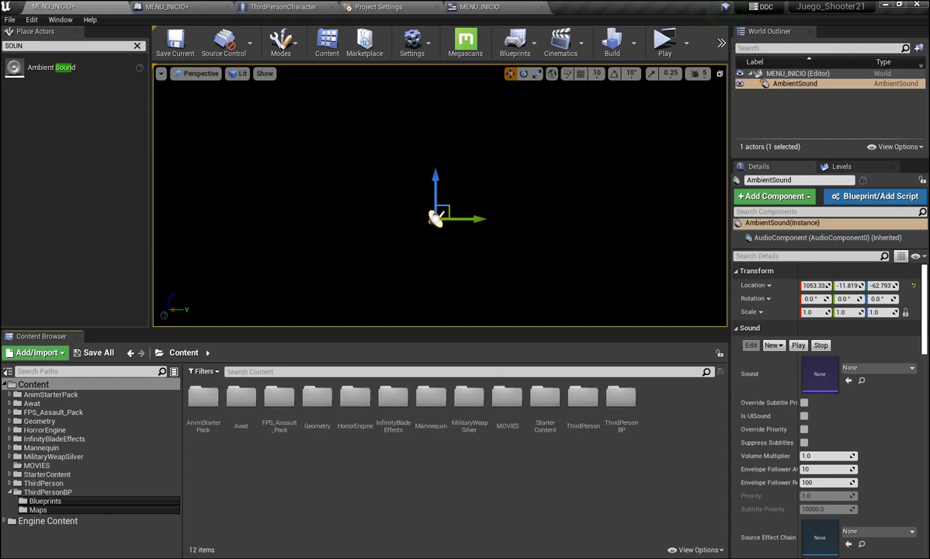
Switch to File Explorer and look through the SPECIALTARG (I:) drive for music files.
{"action": "key", "text": "super+e"}
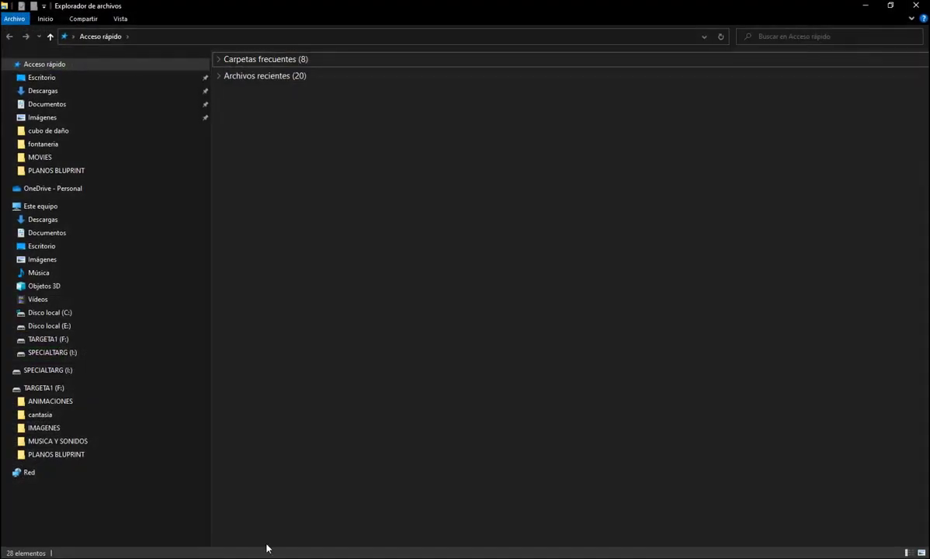
{"action": "left_click", "coordinate": [60, 354]}
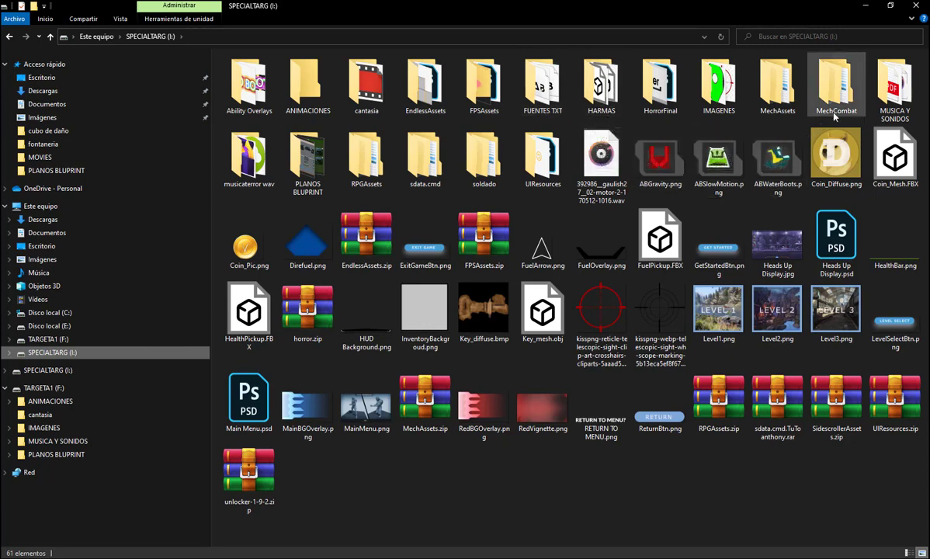
{"action": "mouse_move", "coordinate": [731, 116]}
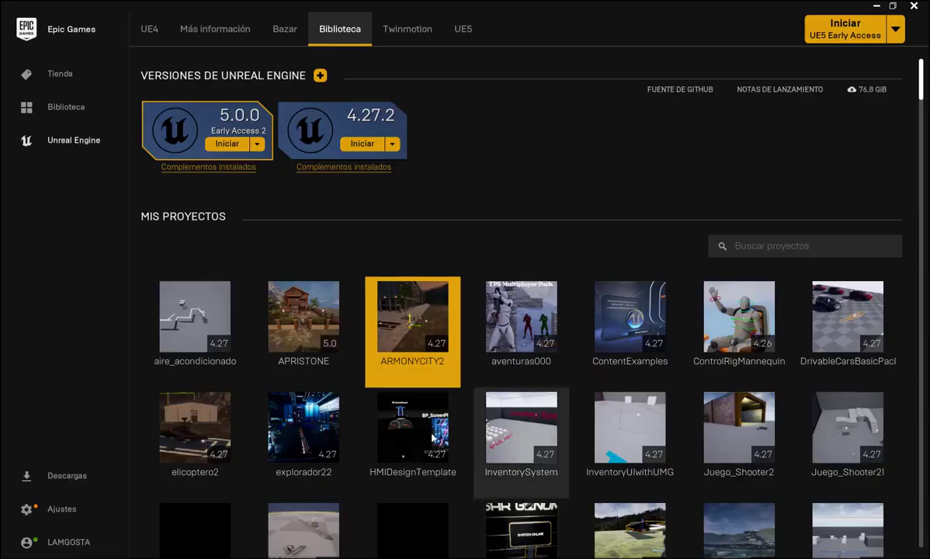
In the Epic Games Launcher library, search the vault for "MUSI".
{"action": "scroll", "coordinate": [482, 237], "scroll_direction": "down", "scroll_amount": 2}
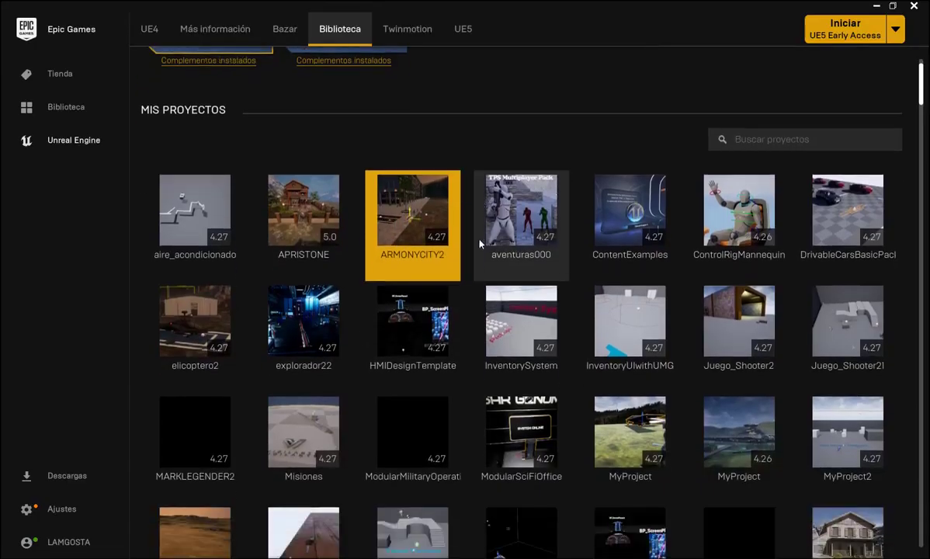
{"action": "scroll", "coordinate": [479, 244], "scroll_direction": "down", "scroll_amount": 8}
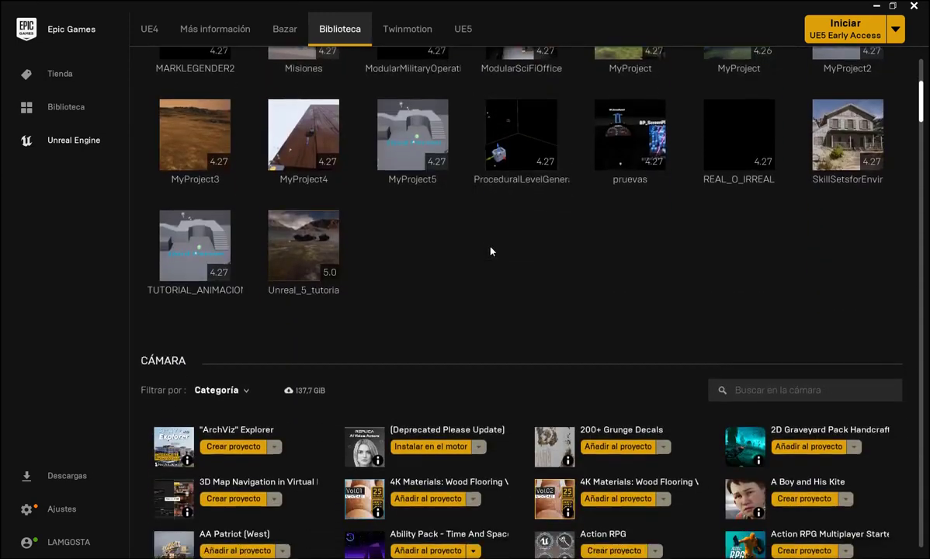
{"action": "scroll", "coordinate": [489, 251], "scroll_direction": "down", "scroll_amount": 1}
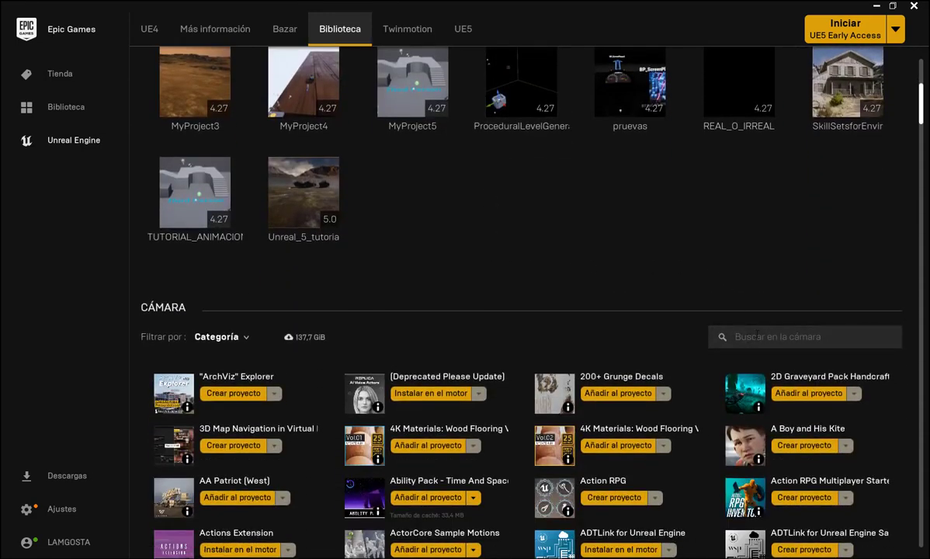
{"action": "type", "text": "M"}
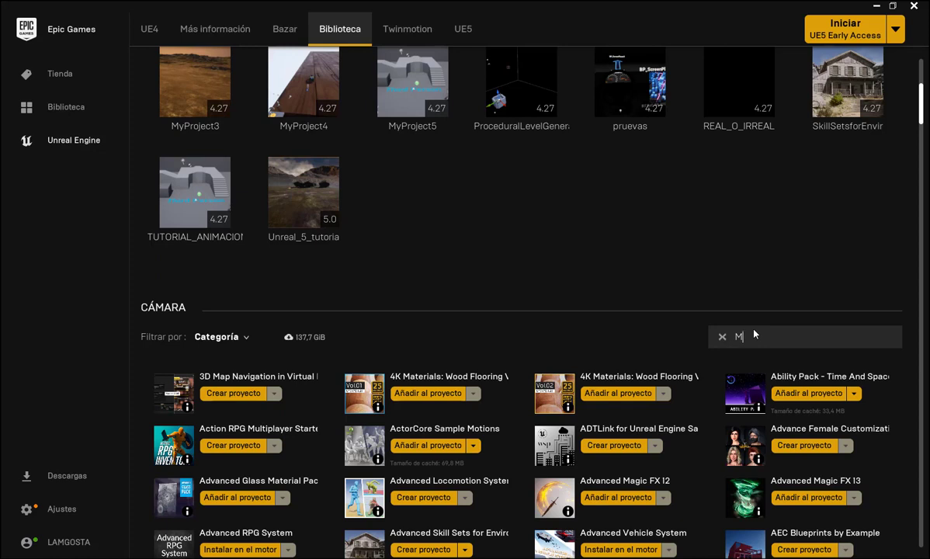
{"action": "type", "text": "USI"}
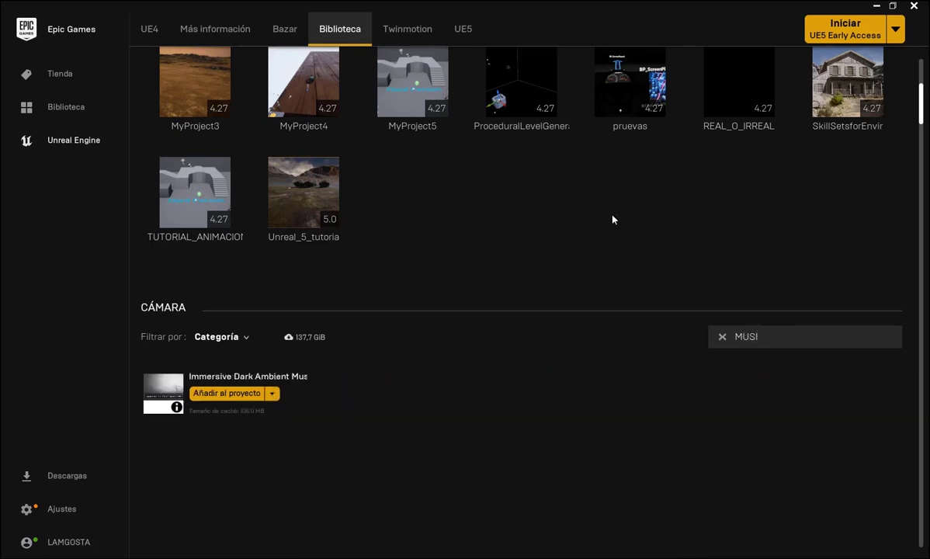
Start adding the Immersive Dark Ambient Music pack to a project, show all projects, and locate Juego_Shooter21 among them.
{"action": "left_click", "coordinate": [237, 393]}
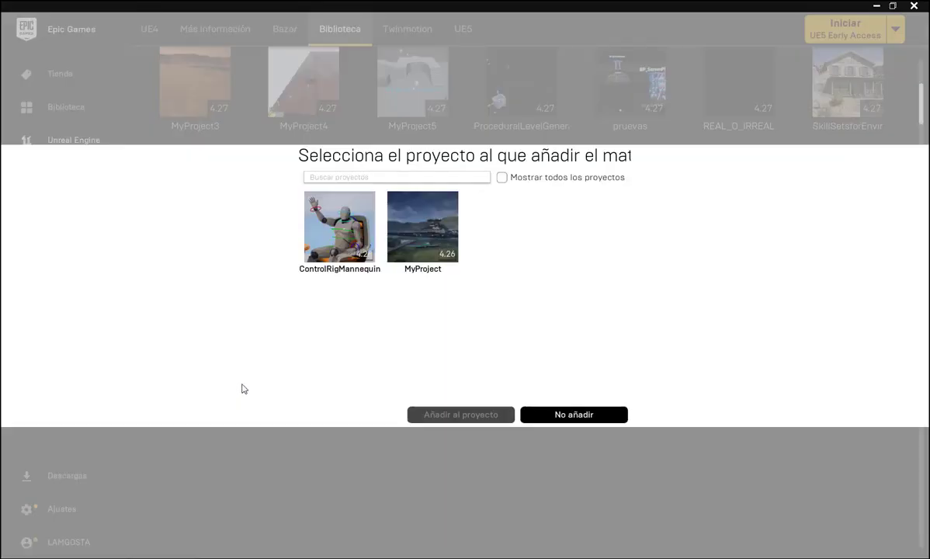
{"action": "left_click", "coordinate": [501, 176]}
{"action": "scroll", "coordinate": [460, 330], "scroll_direction": "down", "scroll_amount": 2}
{"action": "scroll", "coordinate": [460, 330], "scroll_direction": "down", "scroll_amount": 10}
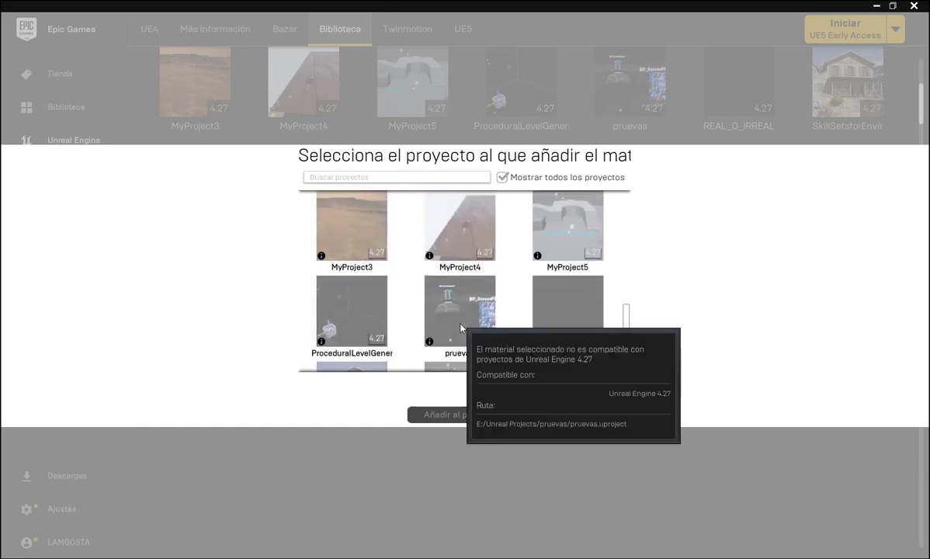
{"action": "scroll", "coordinate": [459, 326], "scroll_direction": "up", "scroll_amount": 4}
{"action": "scroll", "coordinate": [468, 321], "scroll_direction": "up", "scroll_amount": 3}
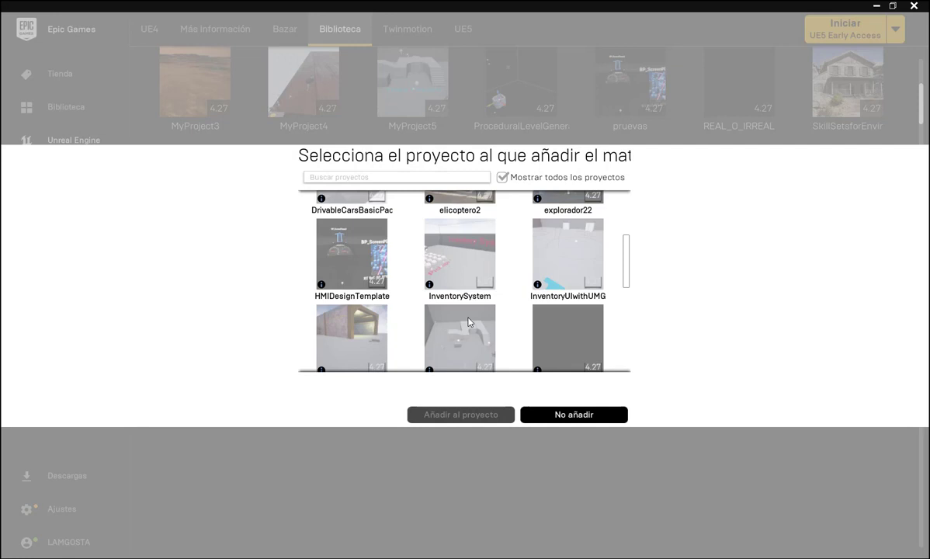
{"action": "scroll", "coordinate": [468, 322], "scroll_direction": "up", "scroll_amount": 1}
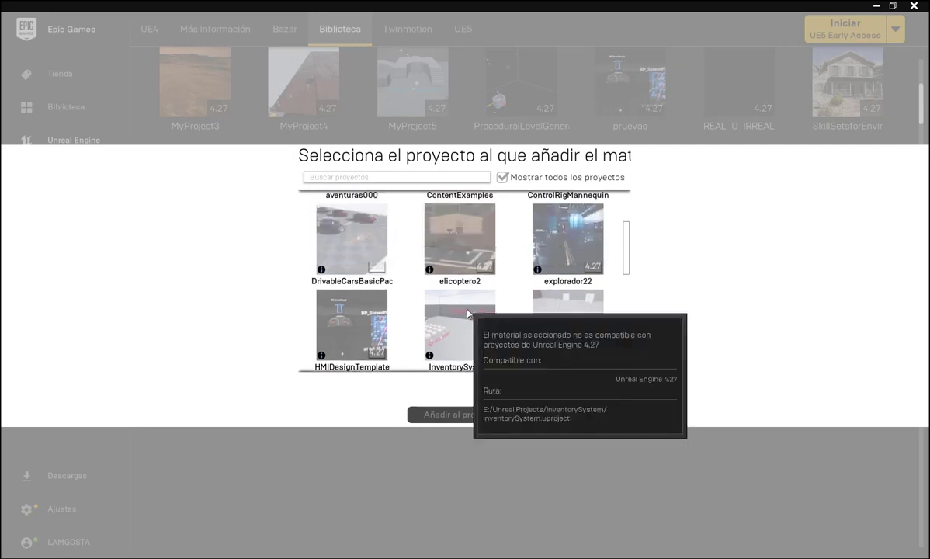
{"action": "scroll", "coordinate": [470, 318], "scroll_direction": "up", "scroll_amount": 1}
{"action": "scroll", "coordinate": [469, 314], "scroll_direction": "up", "scroll_amount": 1}
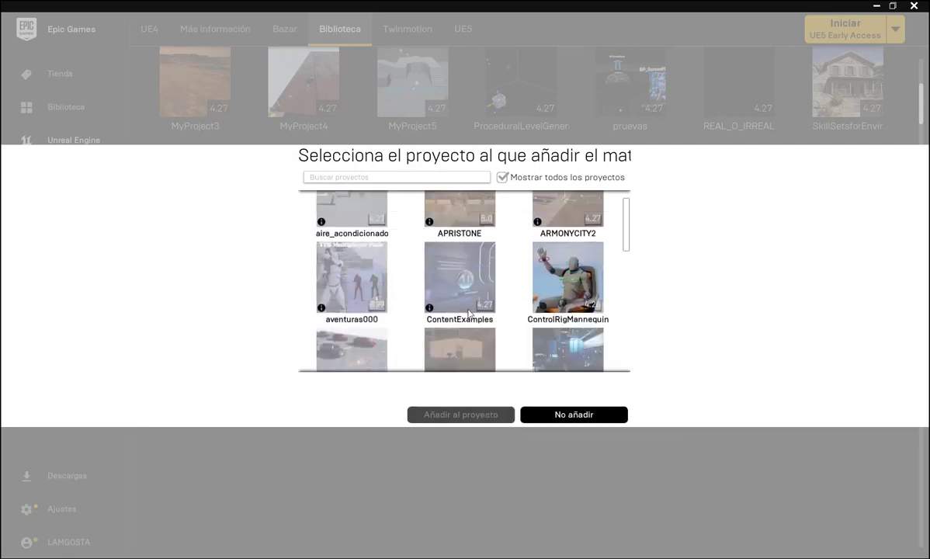
{"action": "scroll", "coordinate": [469, 313], "scroll_direction": "up", "scroll_amount": 1}
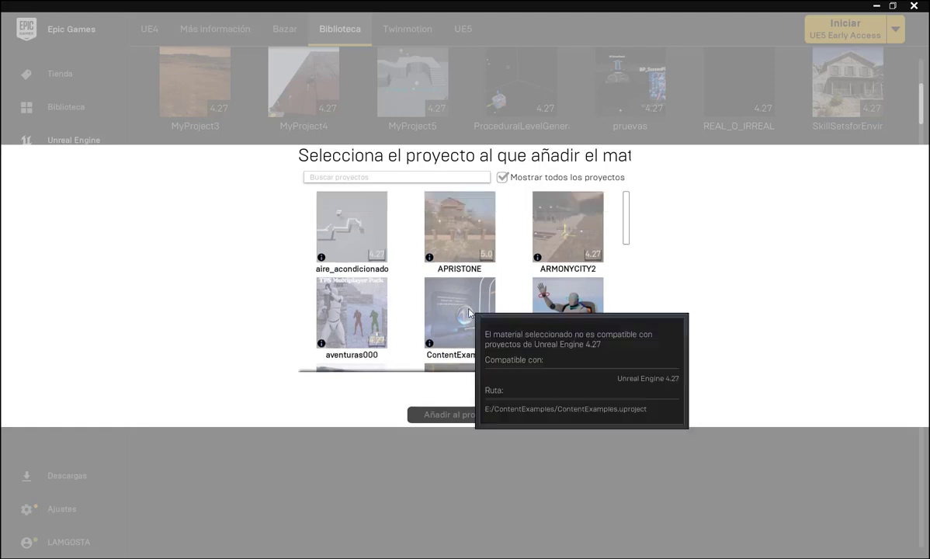
{"action": "scroll", "coordinate": [468, 313], "scroll_direction": "down", "scroll_amount": 2}
{"action": "scroll", "coordinate": [469, 313], "scroll_direction": "down", "scroll_amount": 3}
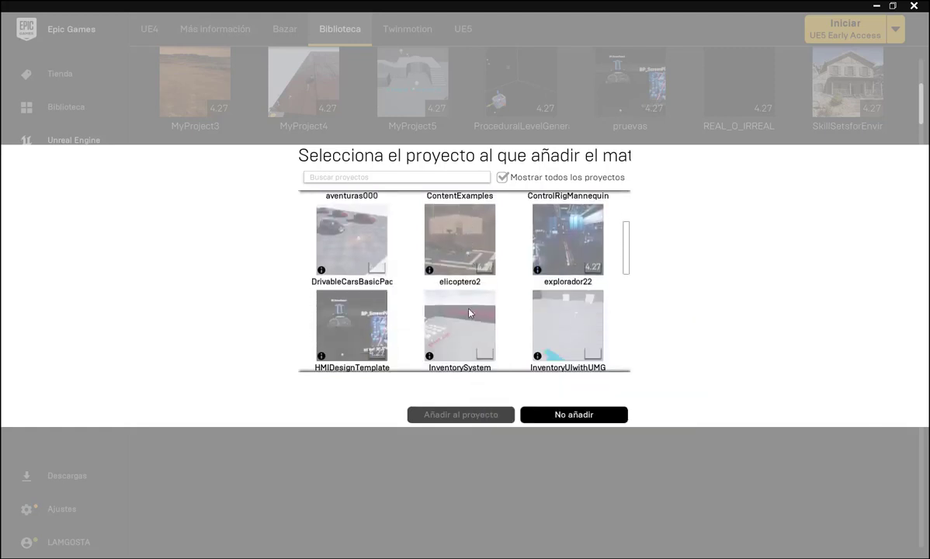
{"action": "scroll", "coordinate": [469, 312], "scroll_direction": "down", "scroll_amount": 1}
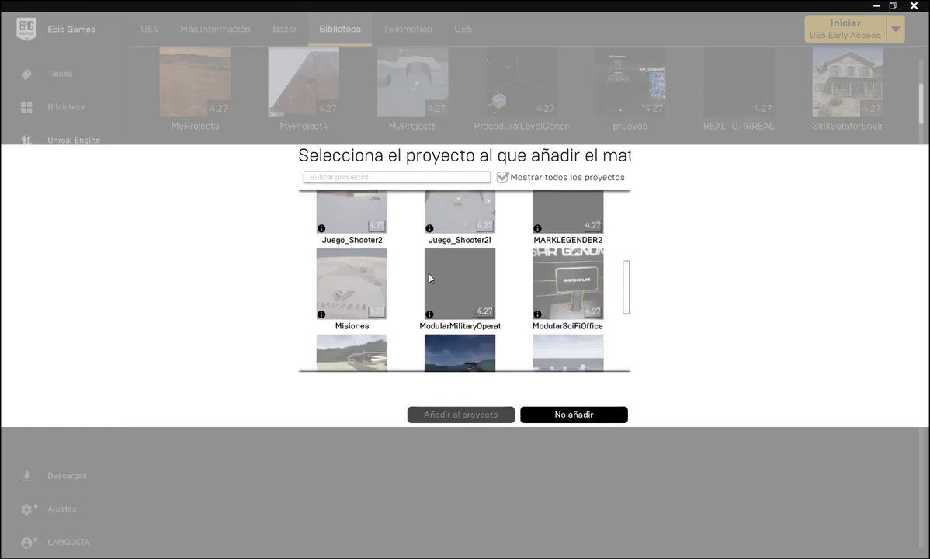
Choose Juego_Shooter21 as the target project, set the pack's version to 4.26, and add it to the project.
{"action": "left_click", "coordinate": [459, 209]}
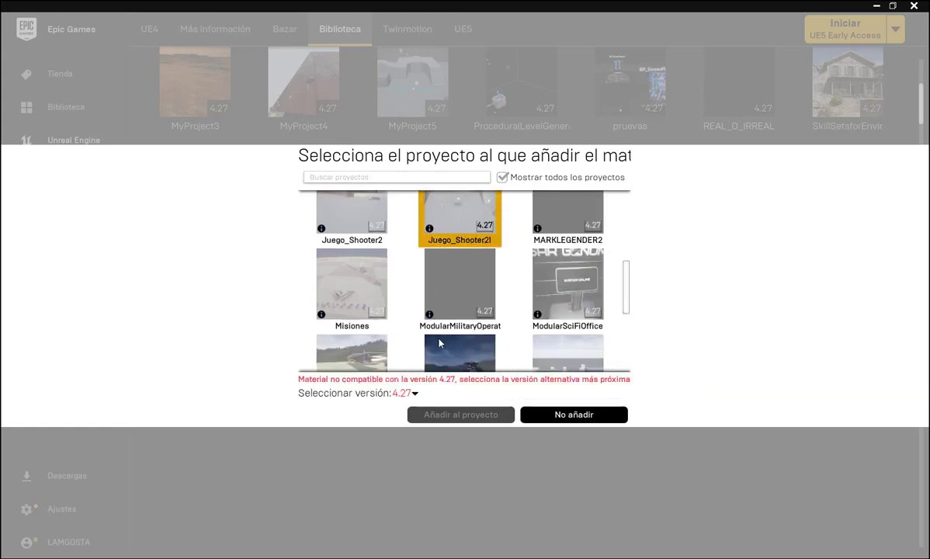
{"action": "left_click", "coordinate": [415, 392]}
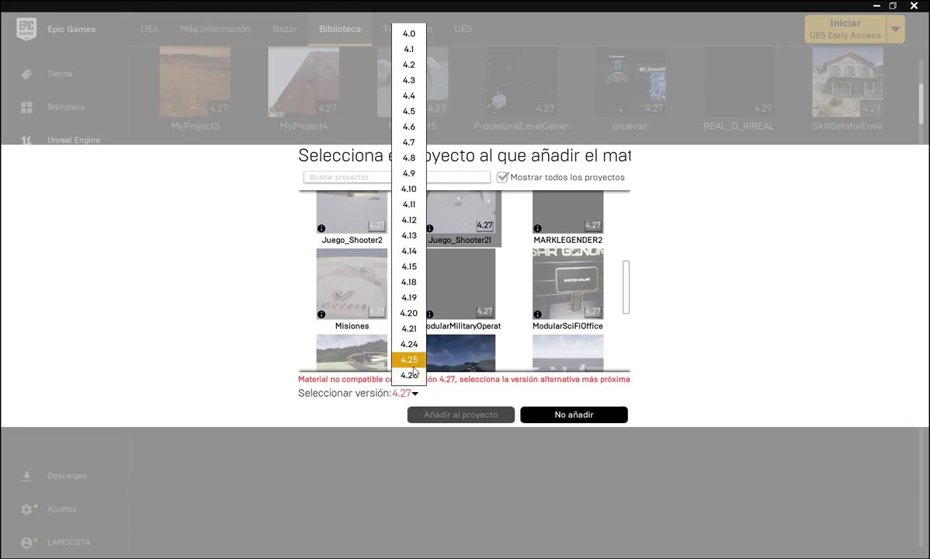
{"action": "left_click", "coordinate": [409, 375]}
{"action": "left_click", "coordinate": [458, 415]}
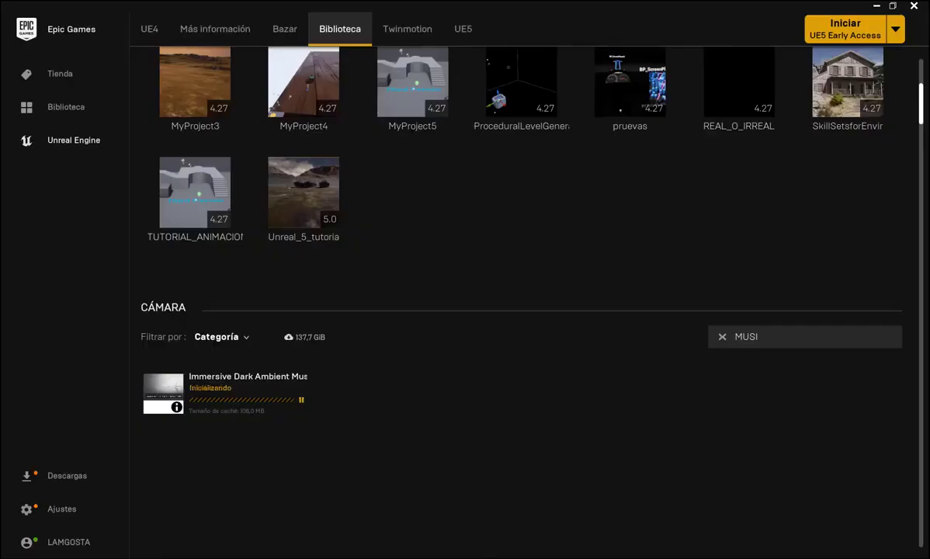
Switch back to the Unreal Editor through its Message Log window and close the log.
{"action": "mouse_move", "coordinate": [528, 557]}
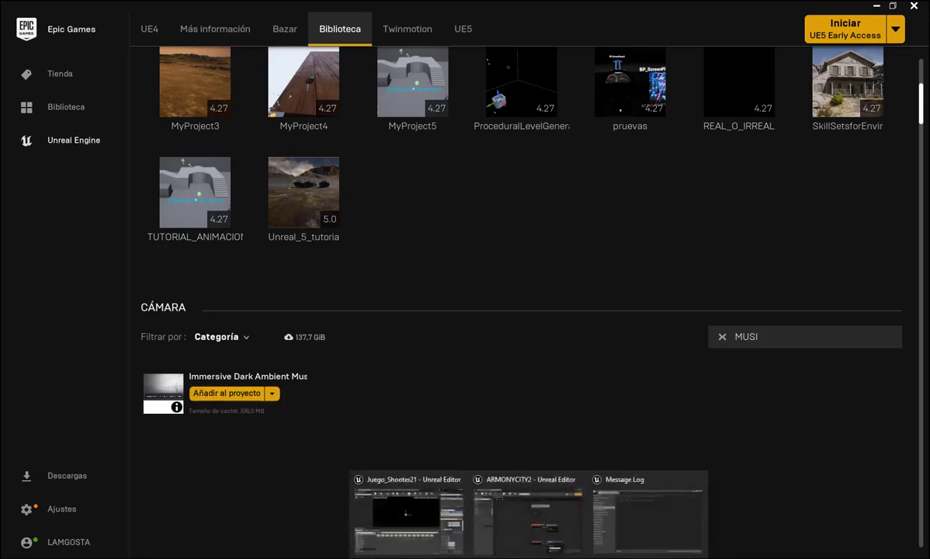
{"action": "left_click", "coordinate": [642, 529]}
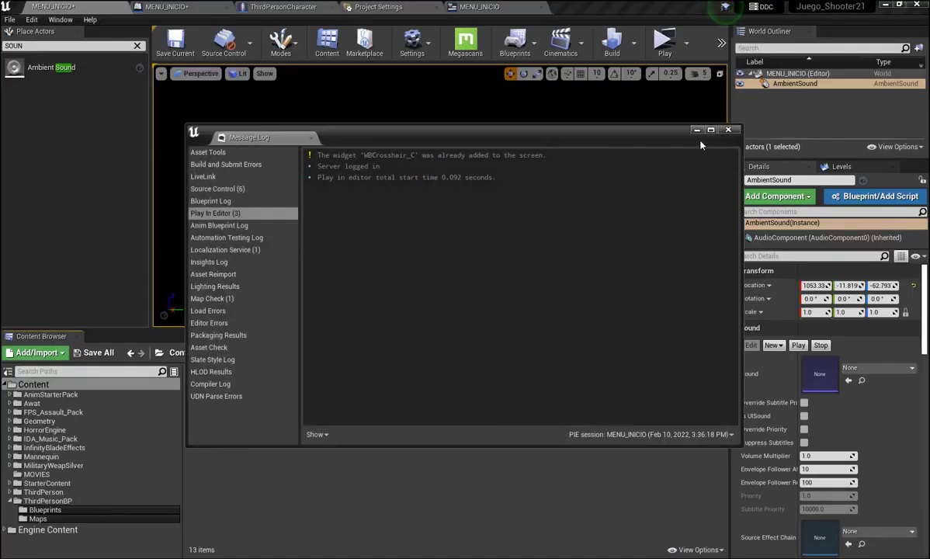
{"action": "left_click", "coordinate": [728, 130]}
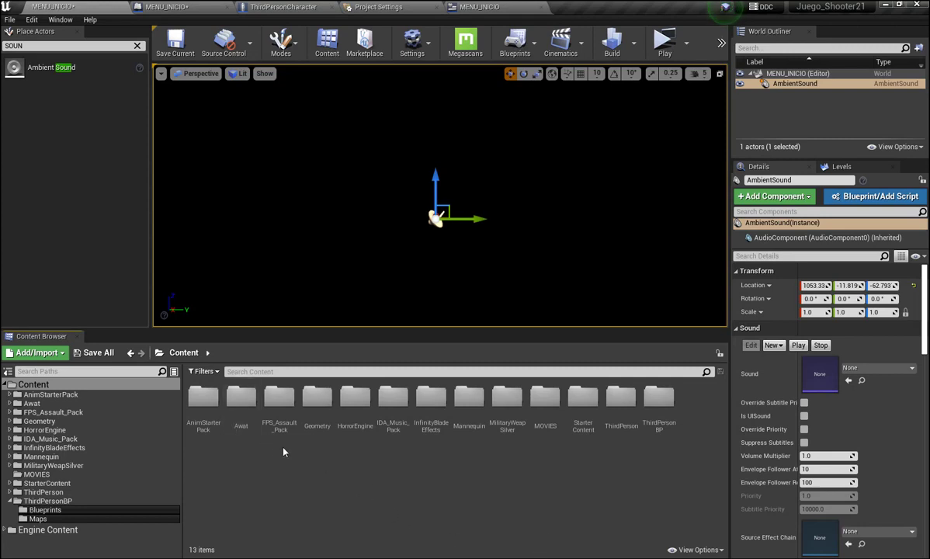
Open the Cues folder inside the IDA_Music_Pack content folder.
{"action": "double_click", "coordinate": [392, 395]}
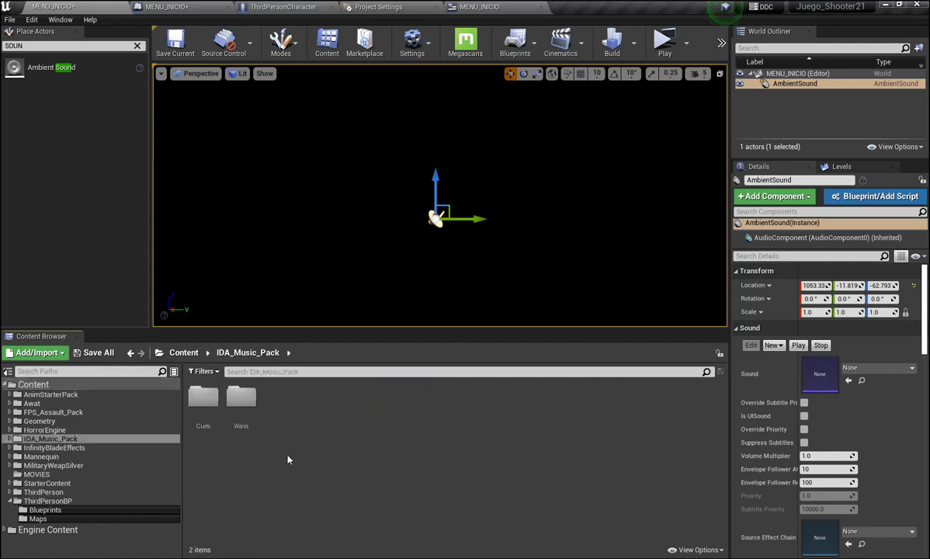
{"action": "left_click", "coordinate": [205, 400]}
{"action": "double_click", "coordinate": [205, 400]}
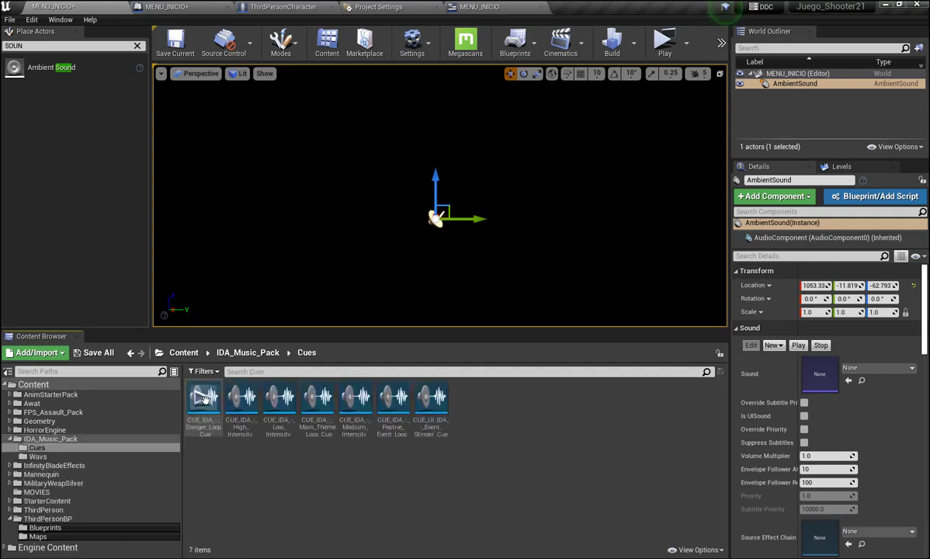
Preview the Event Stinger and Postive Event Loop cues, and assign the Postive Event Loop cue as the AmbientSound actor's sound.
{"action": "left_click", "coordinate": [427, 398]}
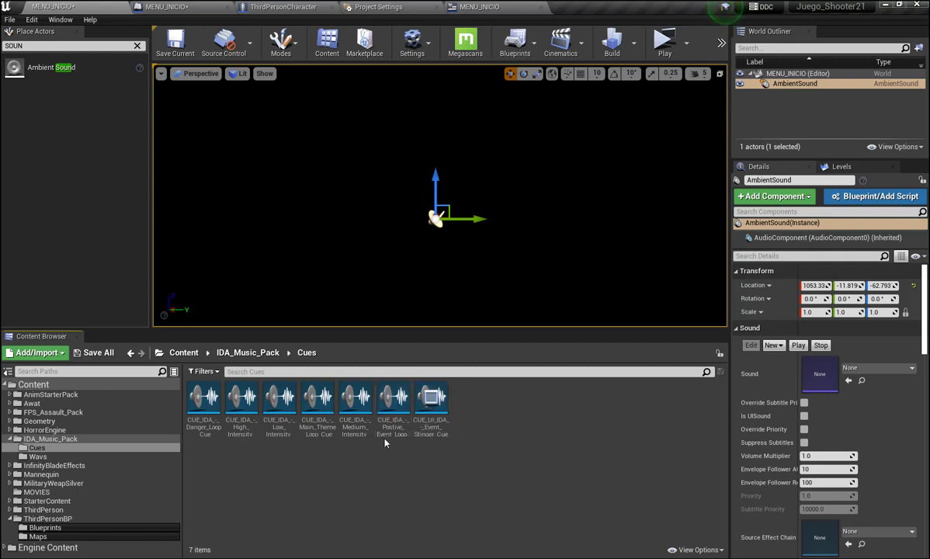
{"action": "left_click", "coordinate": [391, 398]}
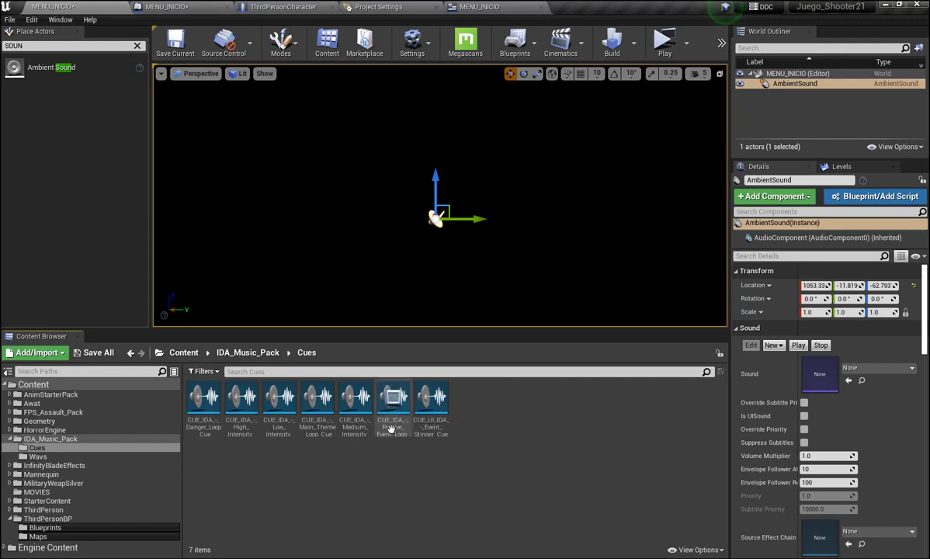
{"action": "left_click", "coordinate": [392, 397]}
{"action": "left_click", "coordinate": [391, 423]}
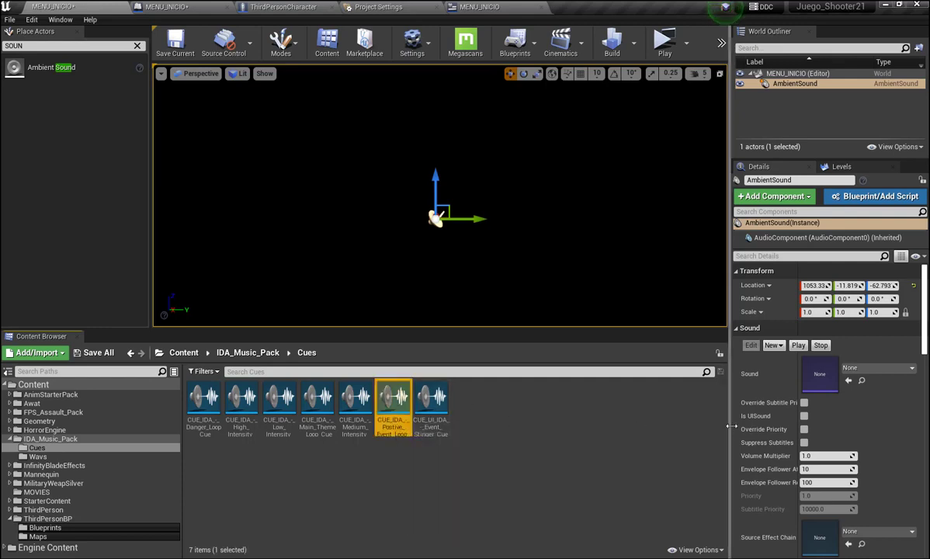
{"action": "left_click", "coordinate": [847, 379]}
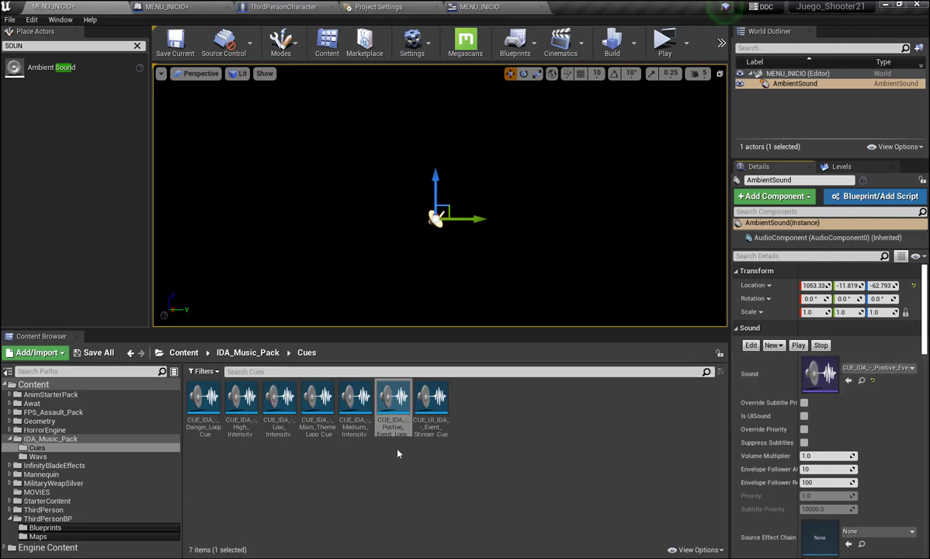
Save the modified MENU_INICIO level.
{"action": "left_click", "coordinate": [344, 473]}
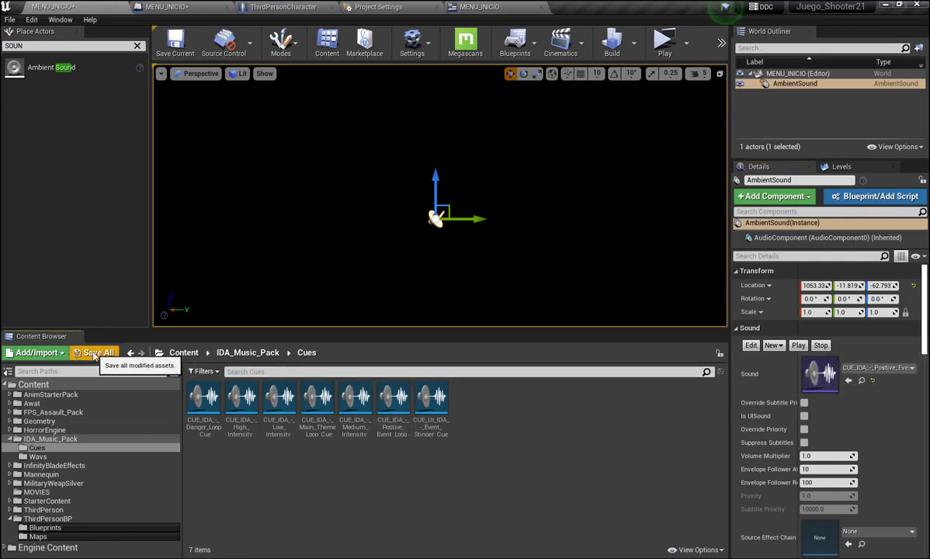
{"action": "left_click", "coordinate": [94, 354]}
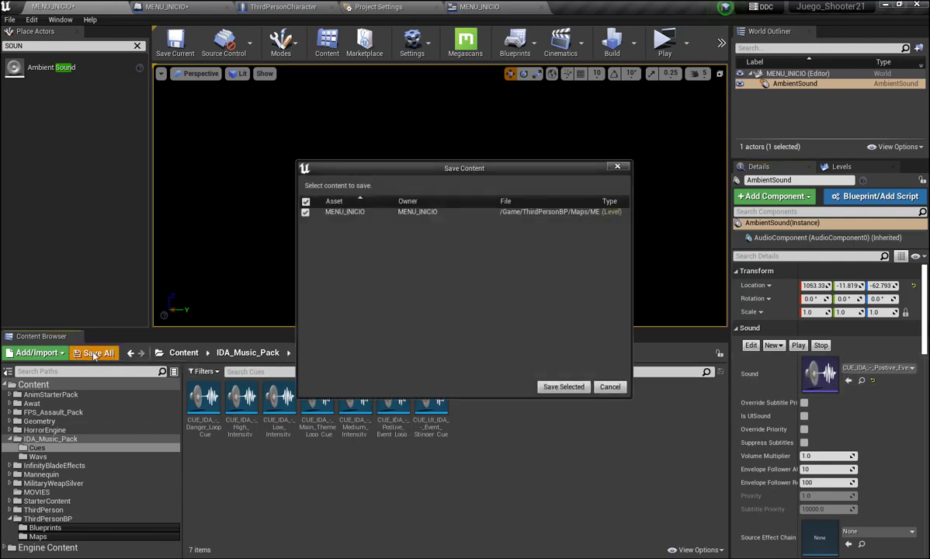
{"action": "left_click", "coordinate": [561, 387]}
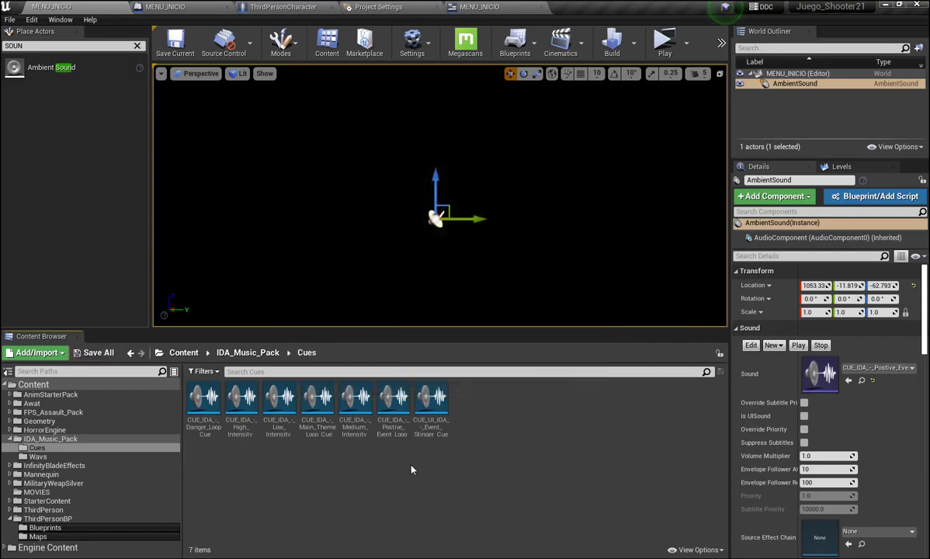
Play the MENU_INICIO level to check the menu with its background music, stop the preview and close the Message Log.
{"action": "left_click", "coordinate": [664, 42]}
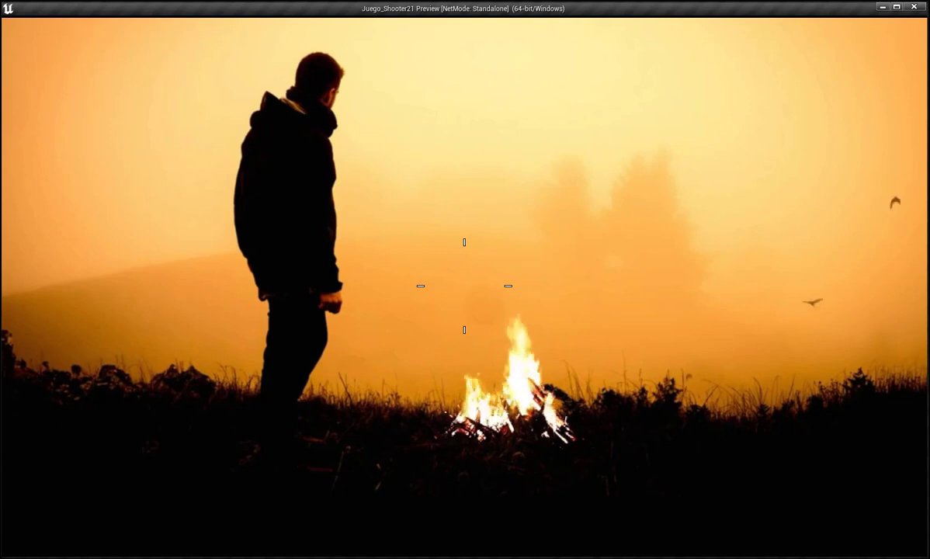
{"action": "key", "text": "Escape"}
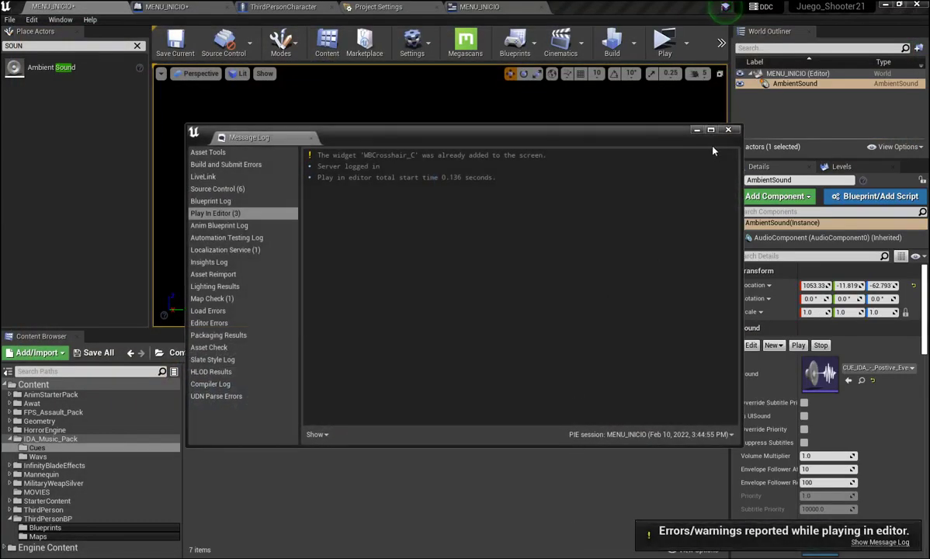
{"action": "left_click", "coordinate": [633, 123]}
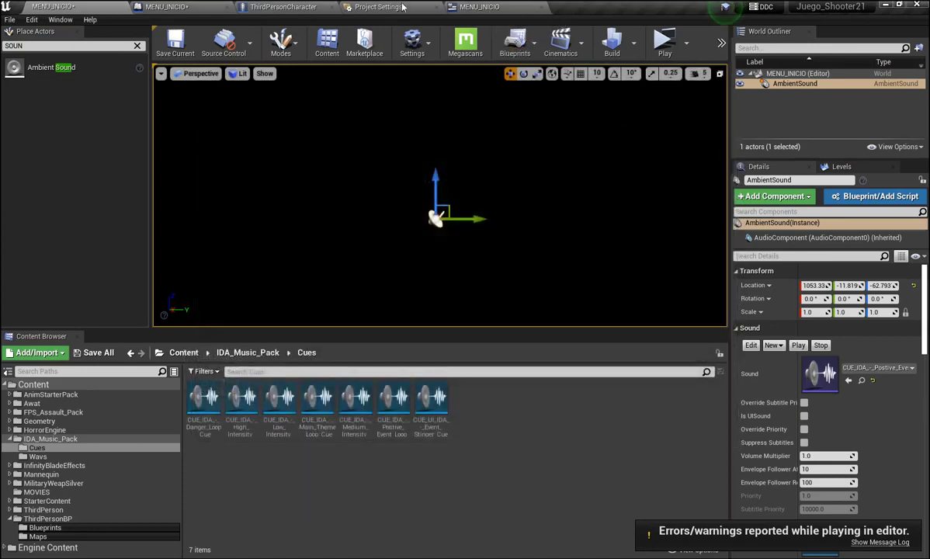
Add a button of about 280 by 64 to the MENU_INICIO widget's canvas, at about X 908, Y 88 over the background video.
{"action": "left_click", "coordinate": [469, 10]}
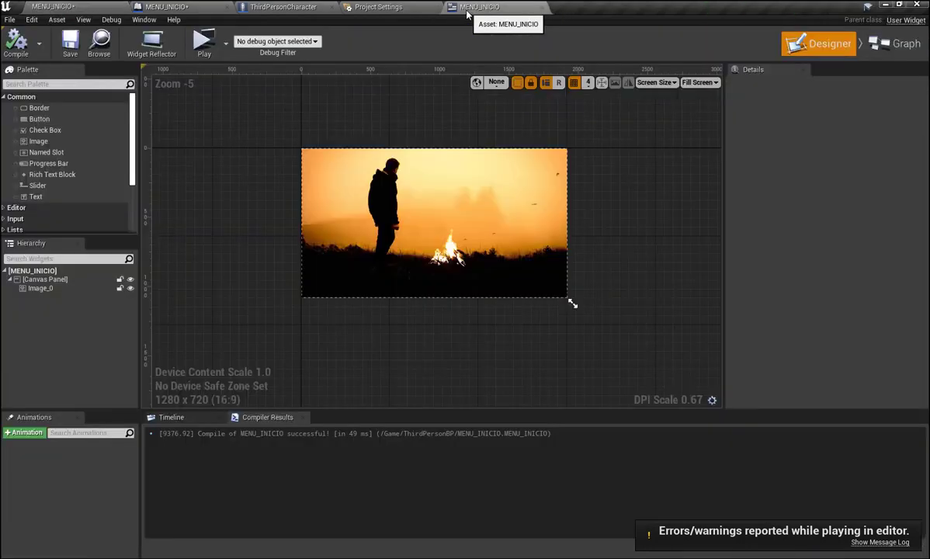
{"action": "scroll", "coordinate": [415, 336], "scroll_direction": "up", "scroll_amount": 3}
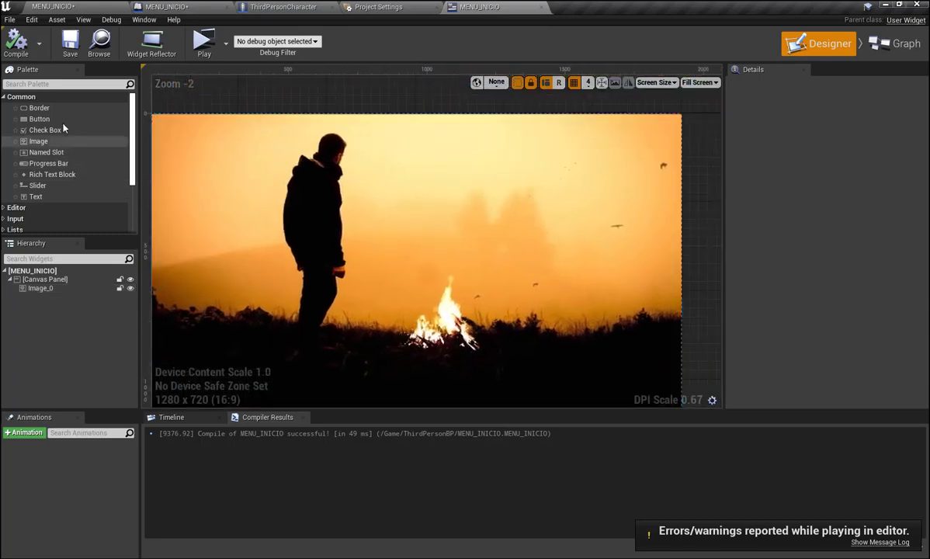
{"action": "left_click_drag", "start_coordinate": [34, 119], "coordinate": [396, 143]}
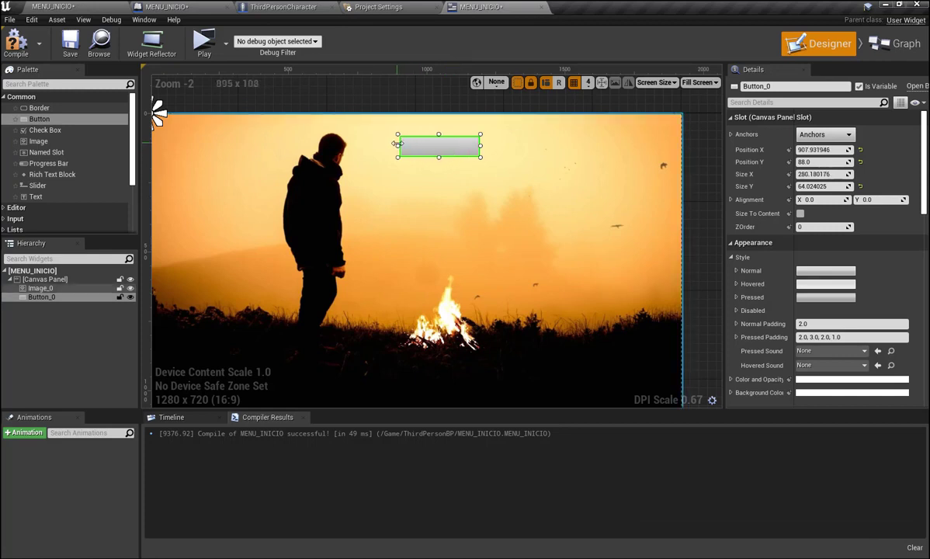
{"action": "scroll", "coordinate": [434, 187], "scroll_direction": "down", "scroll_amount": 1}
{"action": "right_click_drag", "start_coordinate": [434, 187], "coordinate": [490, 197]}
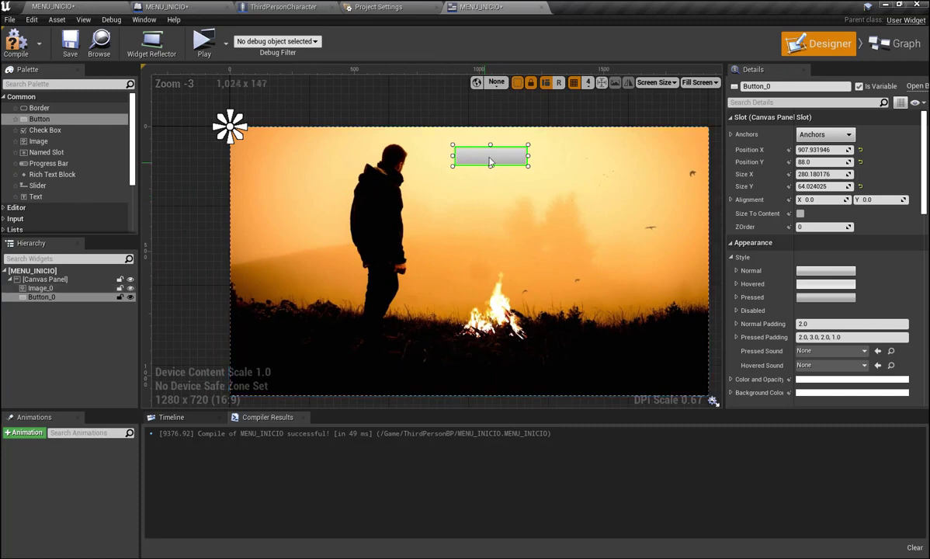